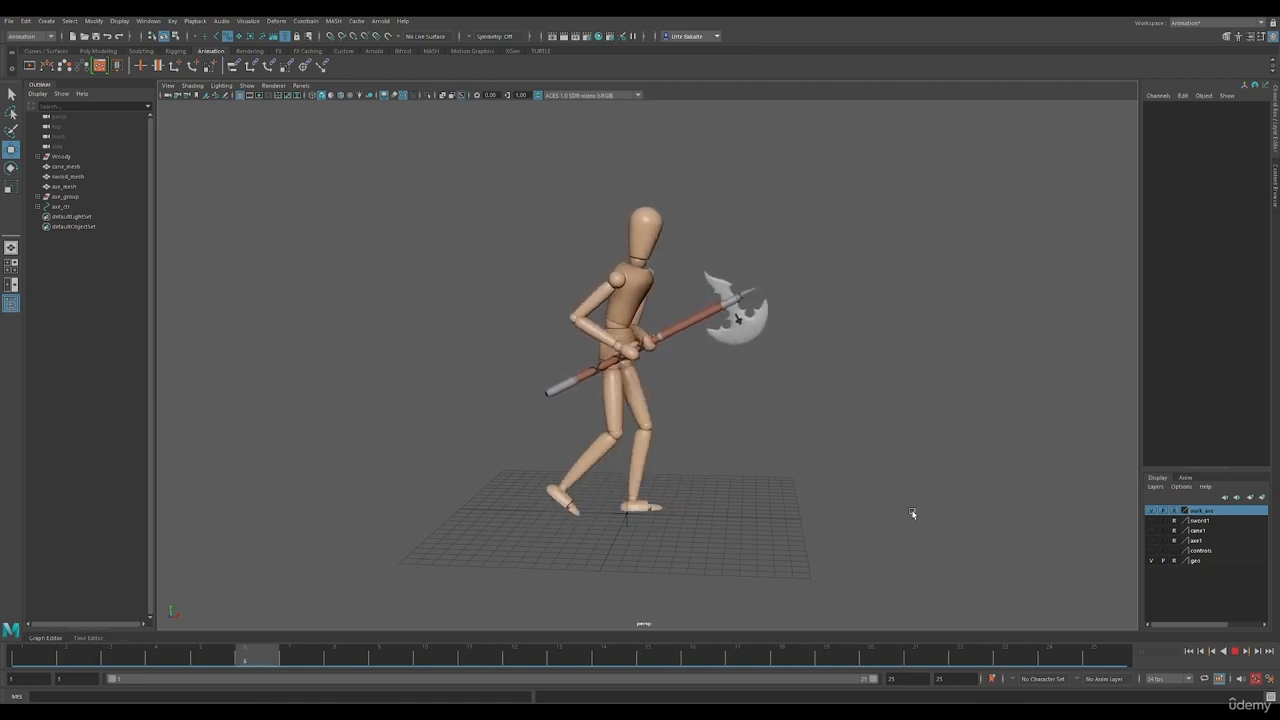
Stop the playback, show the controls layer and select all of the character's animation controls.
{"action": "left_click", "coordinate": [1235, 651]}
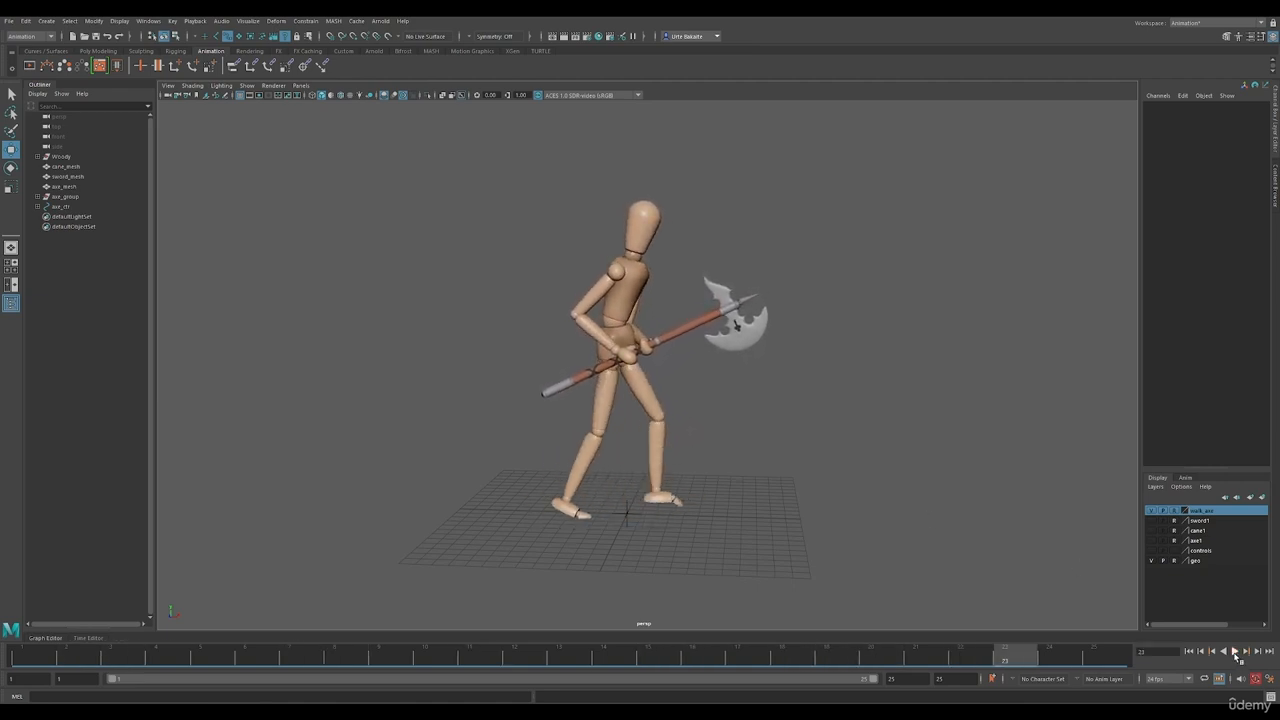
{"action": "left_click", "coordinate": [1151, 550]}
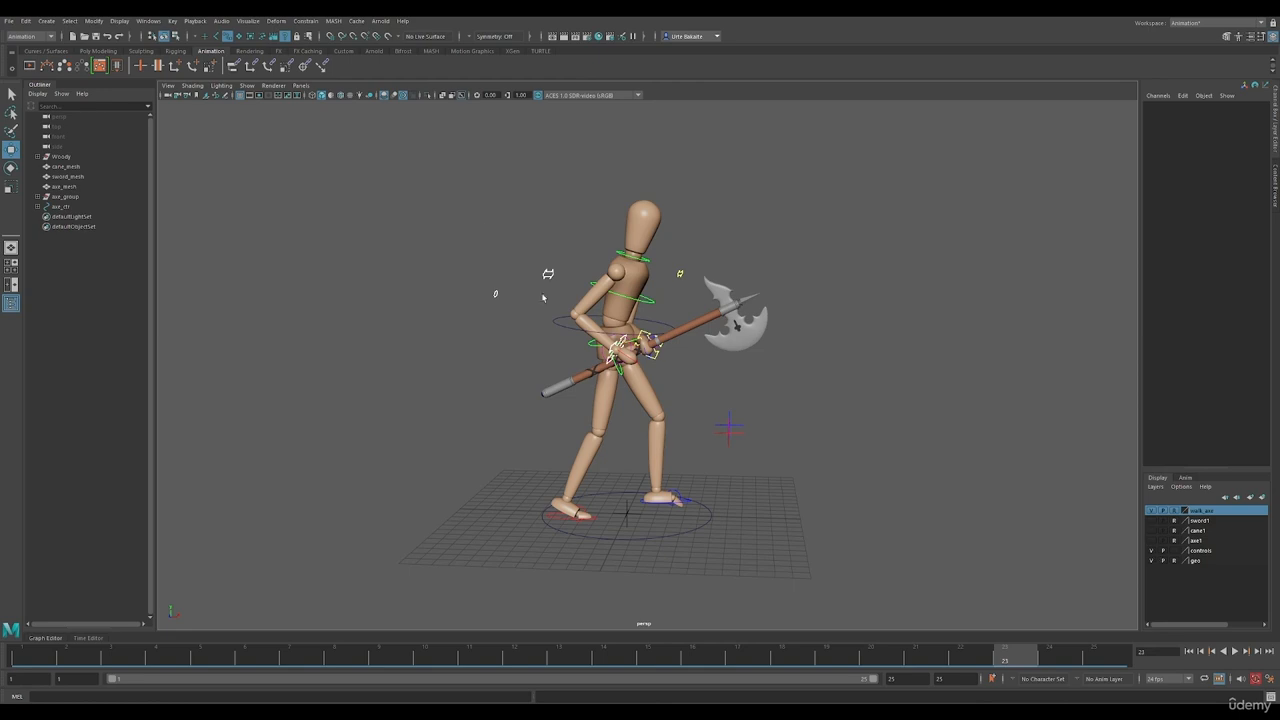
{"action": "left_click_drag", "start_coordinate": [434, 155], "coordinate": [914, 601]}
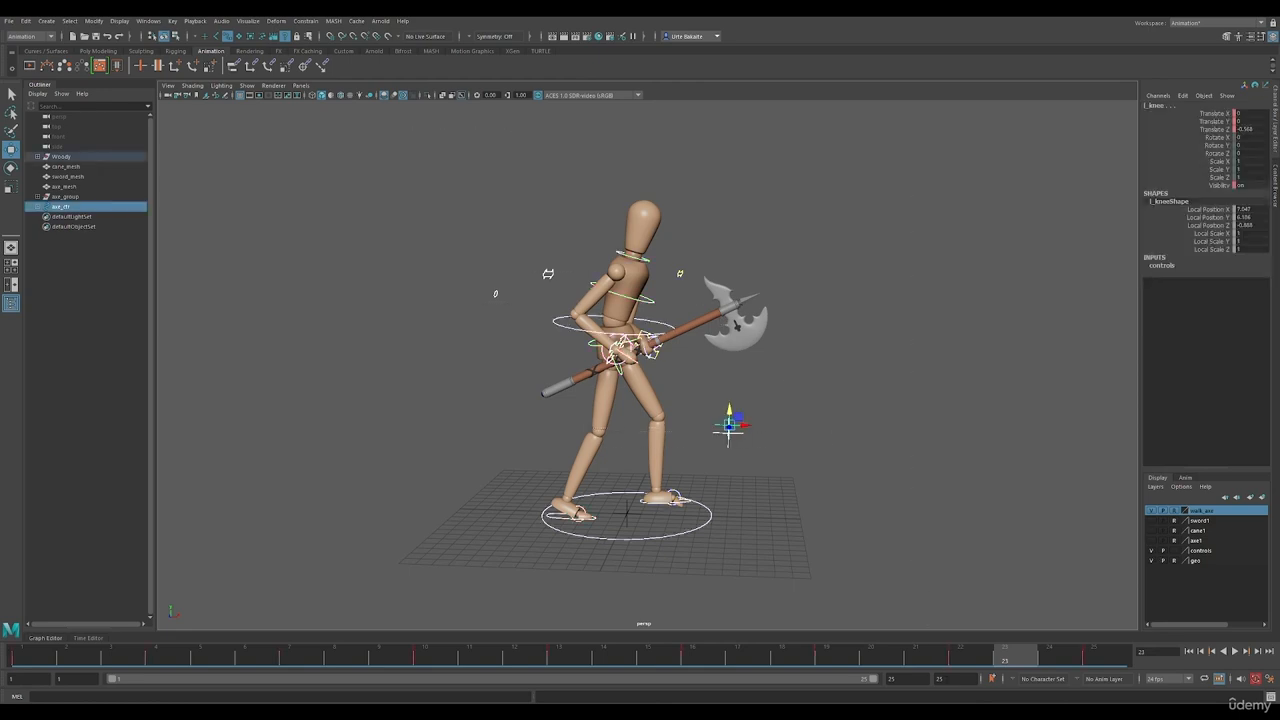
Extend the end of the playback range to frame 35.
{"action": "left_click_drag", "start_coordinate": [905, 679], "coordinate": [866, 679]}
{"action": "type", "text": "35"}
{"action": "key", "text": "Return"}
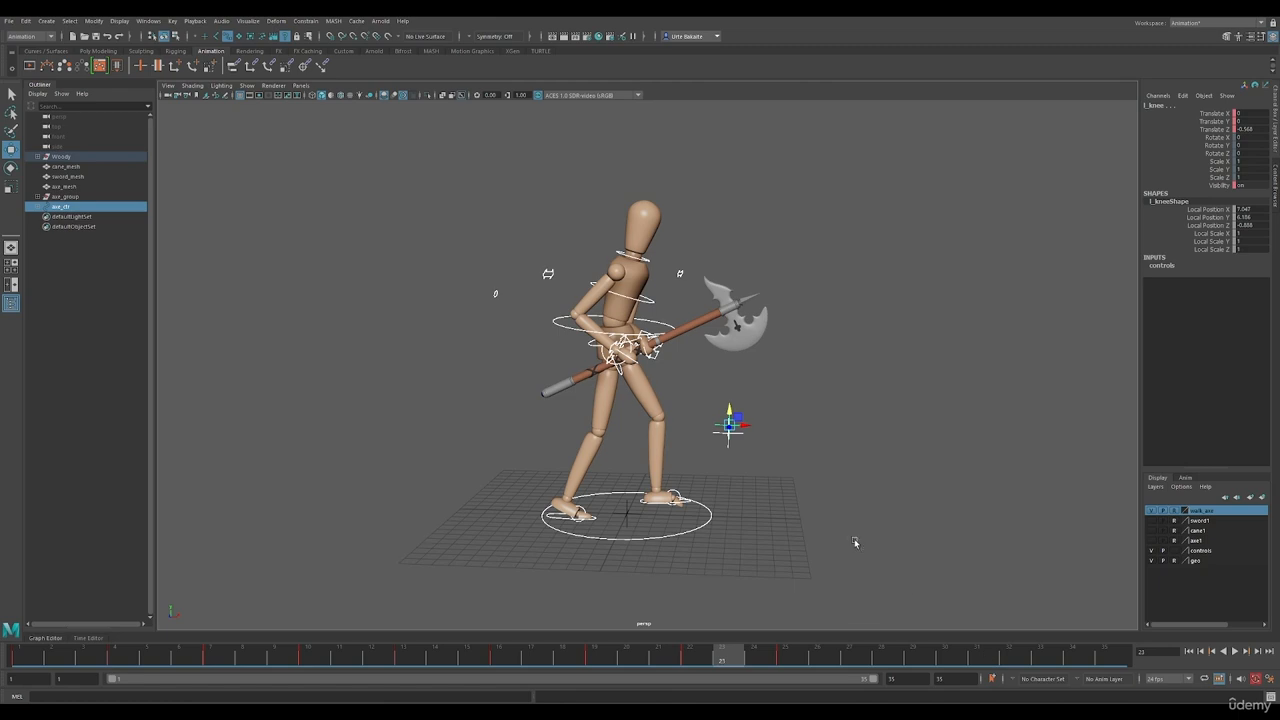
Scrub and play through frames 1 to 4 to examine the timing between the walk's first two poses.
{"action": "left_click_drag", "start_coordinate": [854, 538], "coordinate": [859, 534], "text": "alt"}
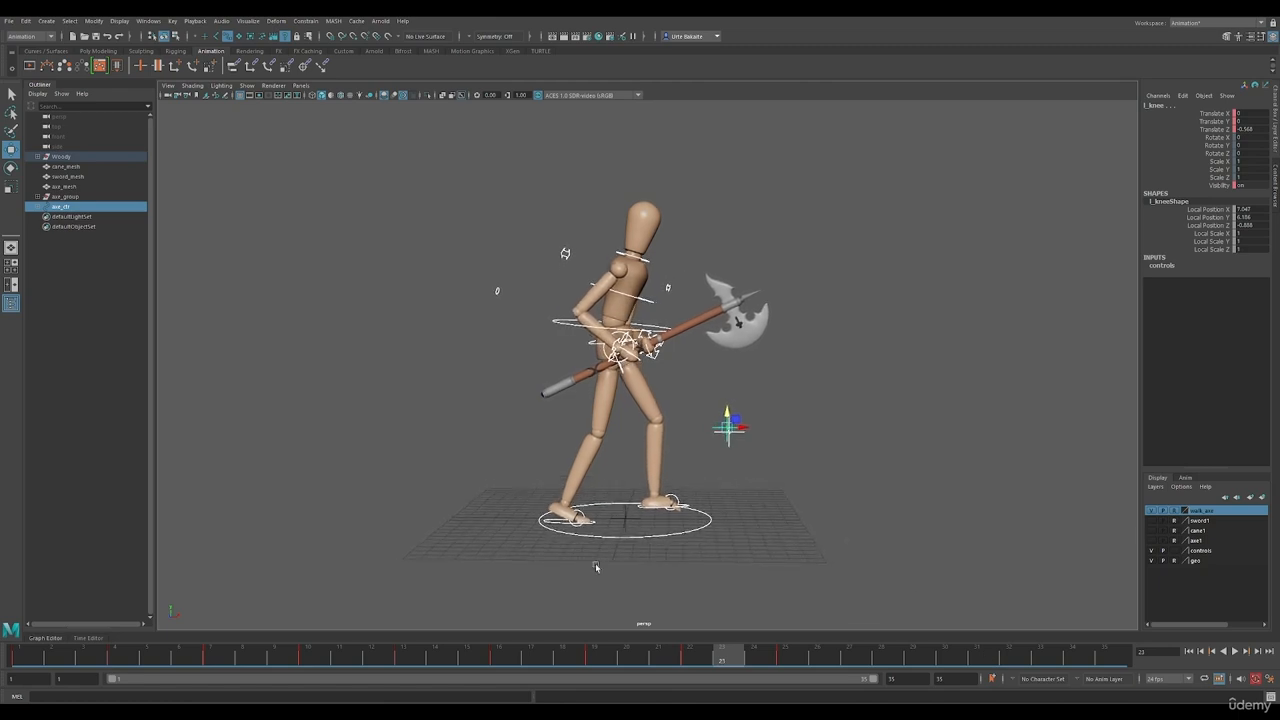
{"action": "mouse_move", "coordinate": [37, 658]}
{"action": "left_mouse_down"}
{"action": "mouse_move", "coordinate": [123, 666]}
{"action": "mouse_move", "coordinate": [27, 662]}
{"action": "mouse_move", "coordinate": [103, 661]}
{"action": "left_mouse_up"}
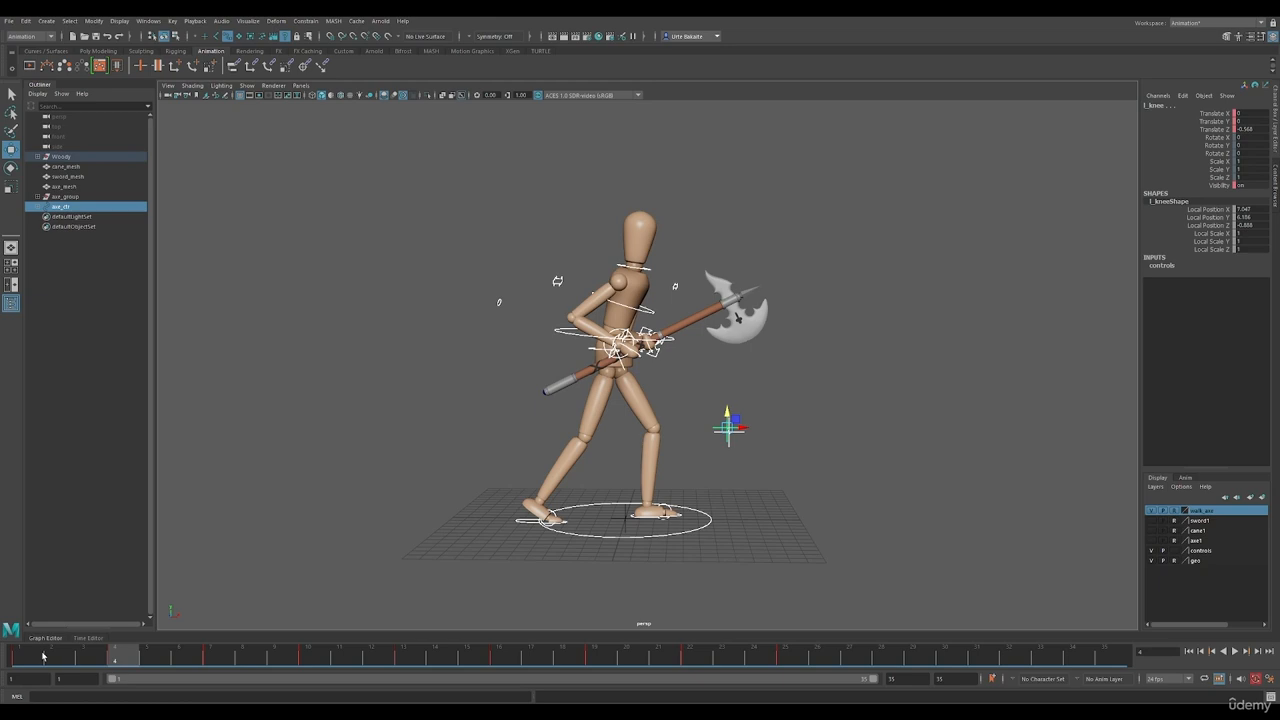
{"action": "left_click", "coordinate": [37, 657]}
{"action": "left_click_drag", "start_coordinate": [37, 657], "coordinate": [111, 657]}
{"action": "left_click", "coordinate": [52, 658]}
{"action": "key", "text": "alt+v"}
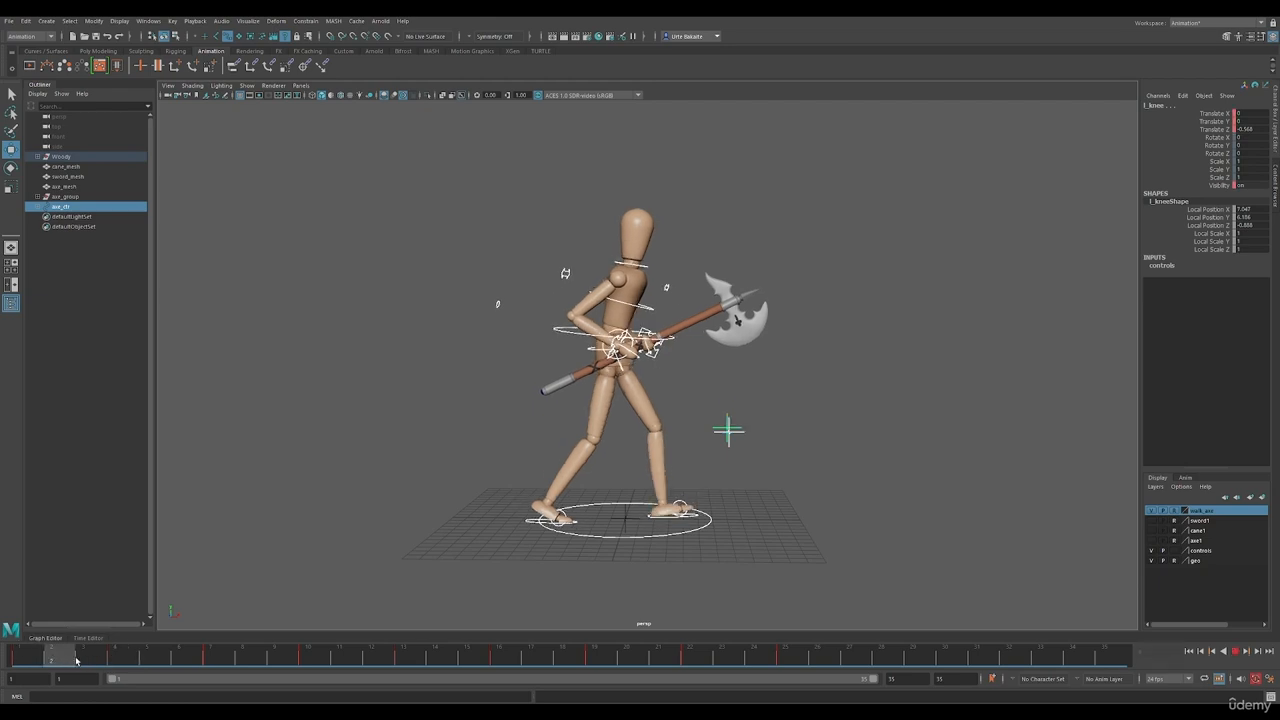
{"action": "key", "text": "alt+v"}
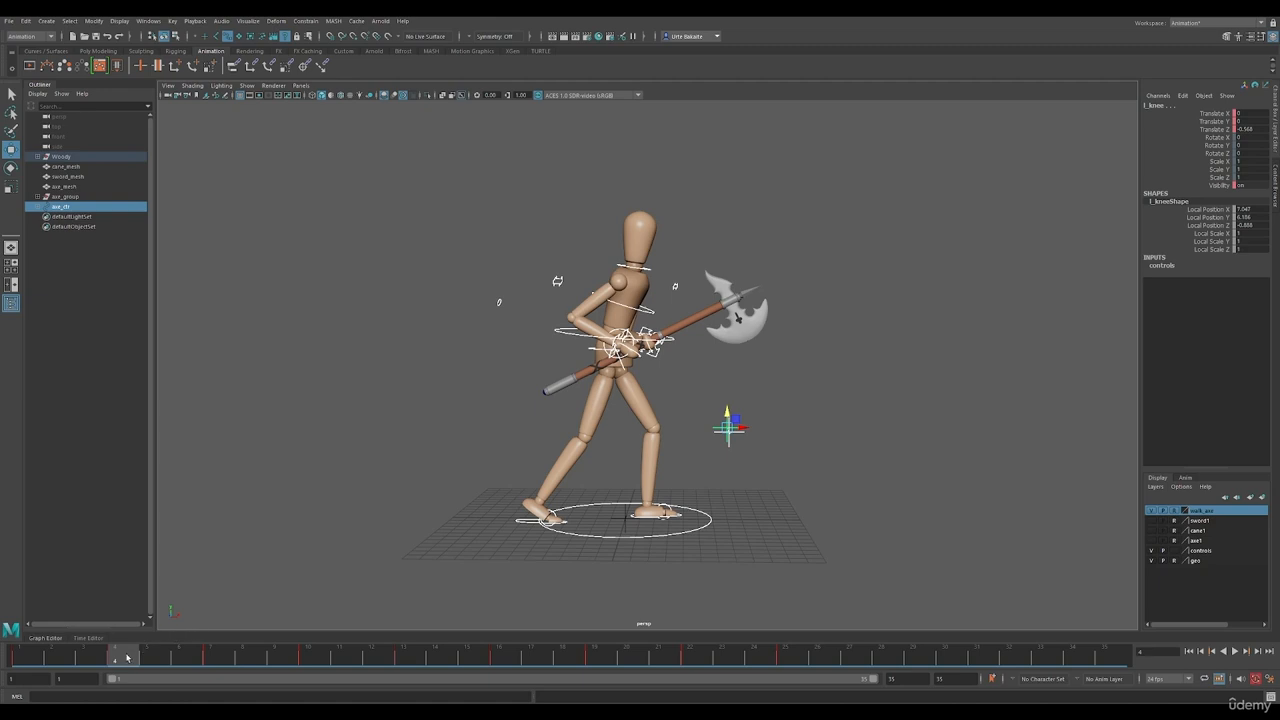
Shift all keys from frame 7 onward one frame forward, so that block starts at frame 8.
{"action": "mouse_move", "coordinate": [126, 657]}
{"action": "left_mouse_down"}
{"action": "mouse_move", "coordinate": [340, 661]}
{"action": "mouse_move", "coordinate": [120, 660]}
{"action": "left_mouse_up"}
{"action": "left_click_drag", "start_coordinate": [210, 658], "coordinate": [810, 658], "text": "shift"}
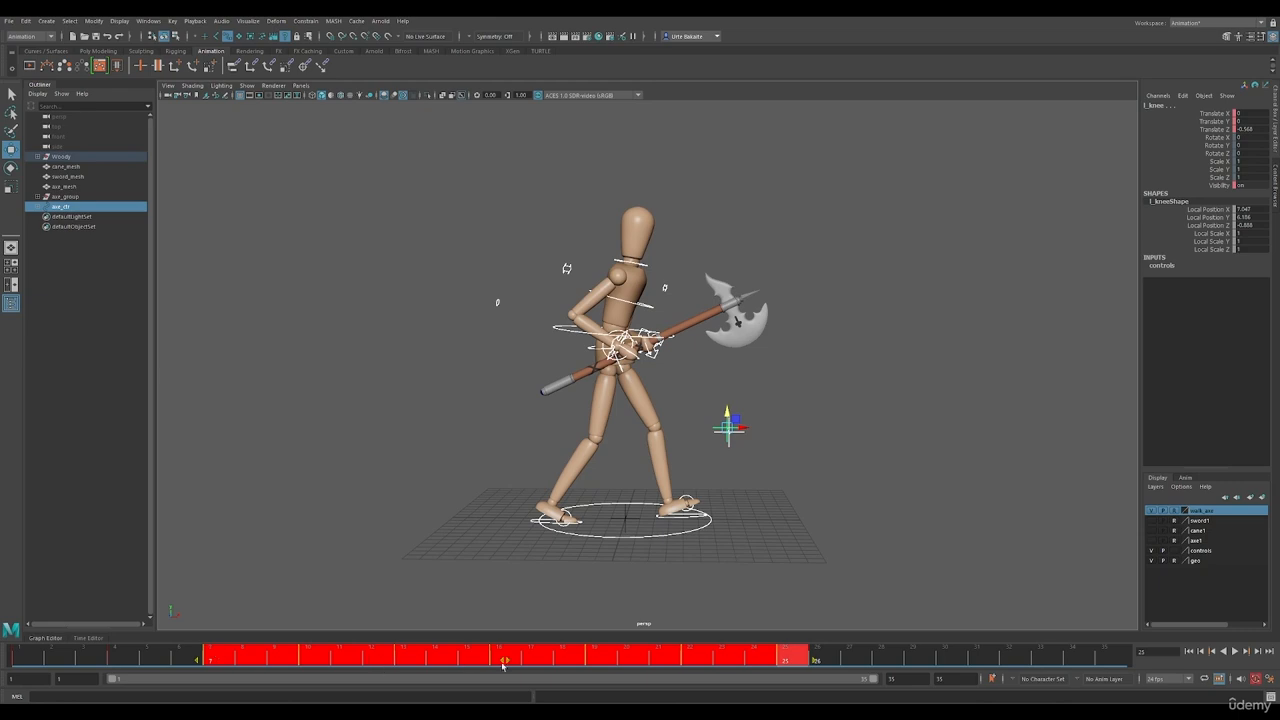
{"action": "left_click_drag", "start_coordinate": [508, 662], "coordinate": [531, 662]}
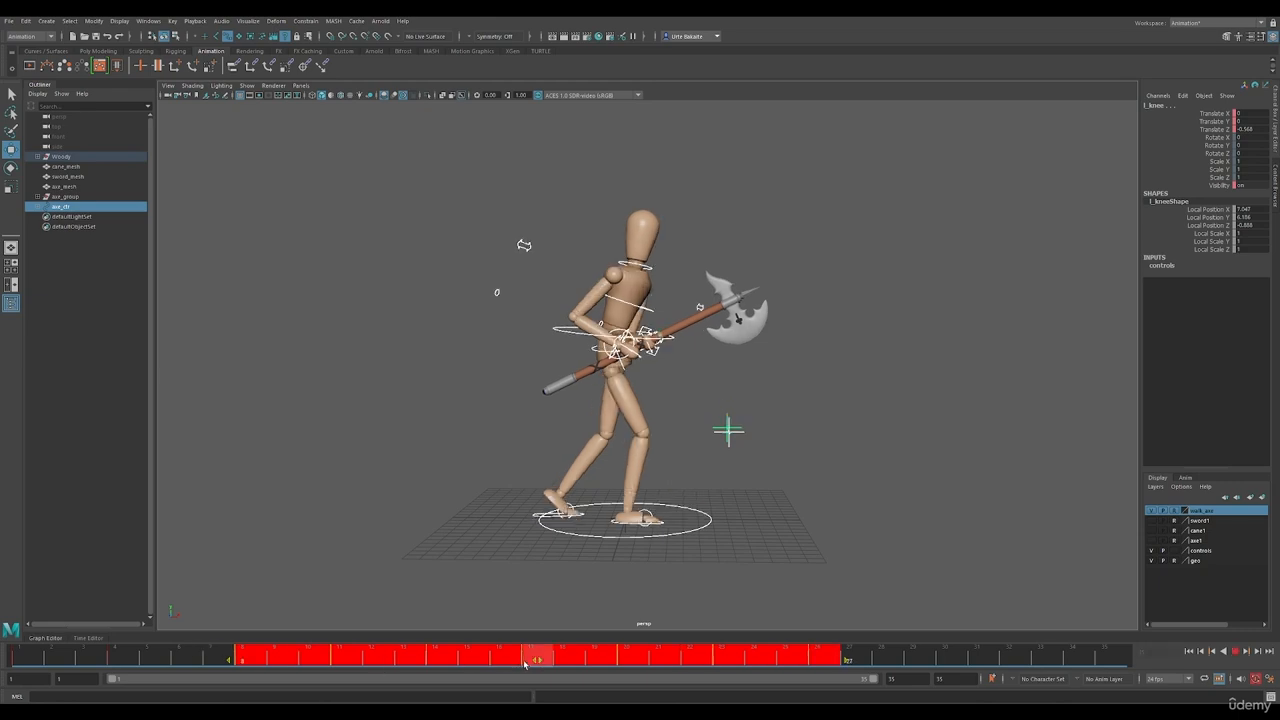
{"action": "left_click", "coordinate": [887, 656]}
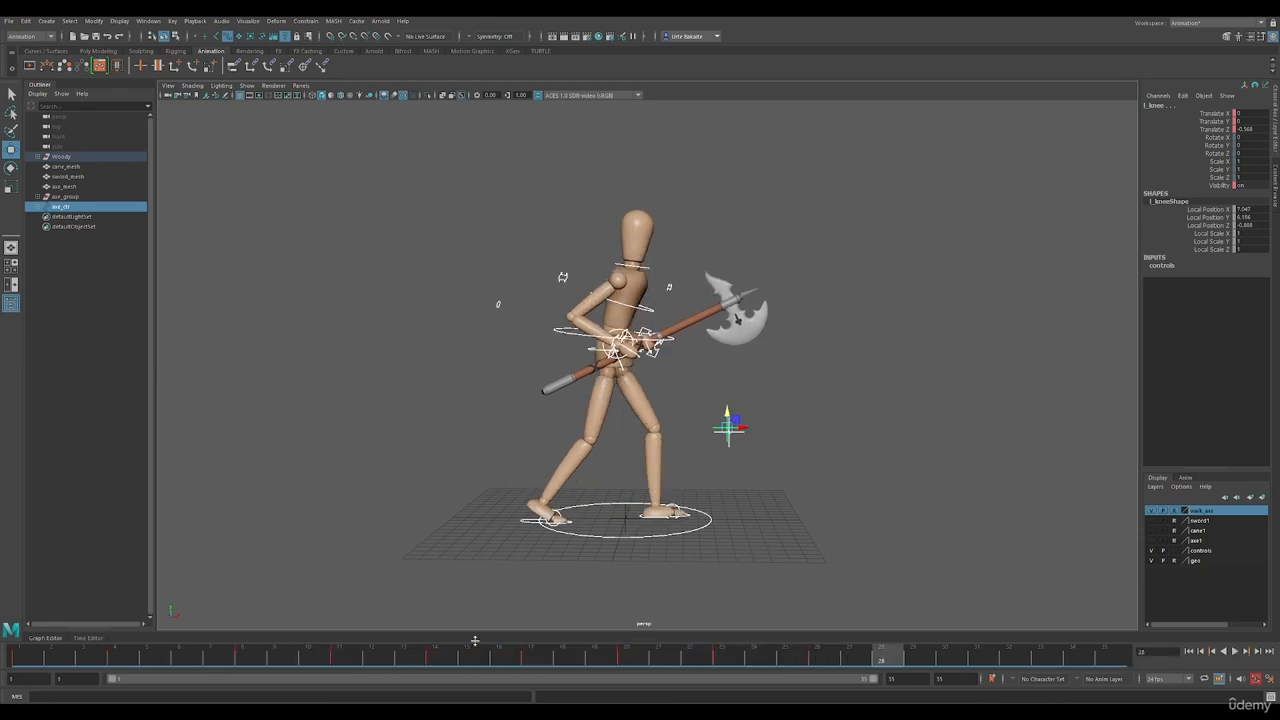
Shift all keys from frame 11 onward one frame forward, so that block starts at frame 12.
{"action": "left_click_drag", "start_coordinate": [345, 658], "coordinate": [829, 660], "text": "shift"}
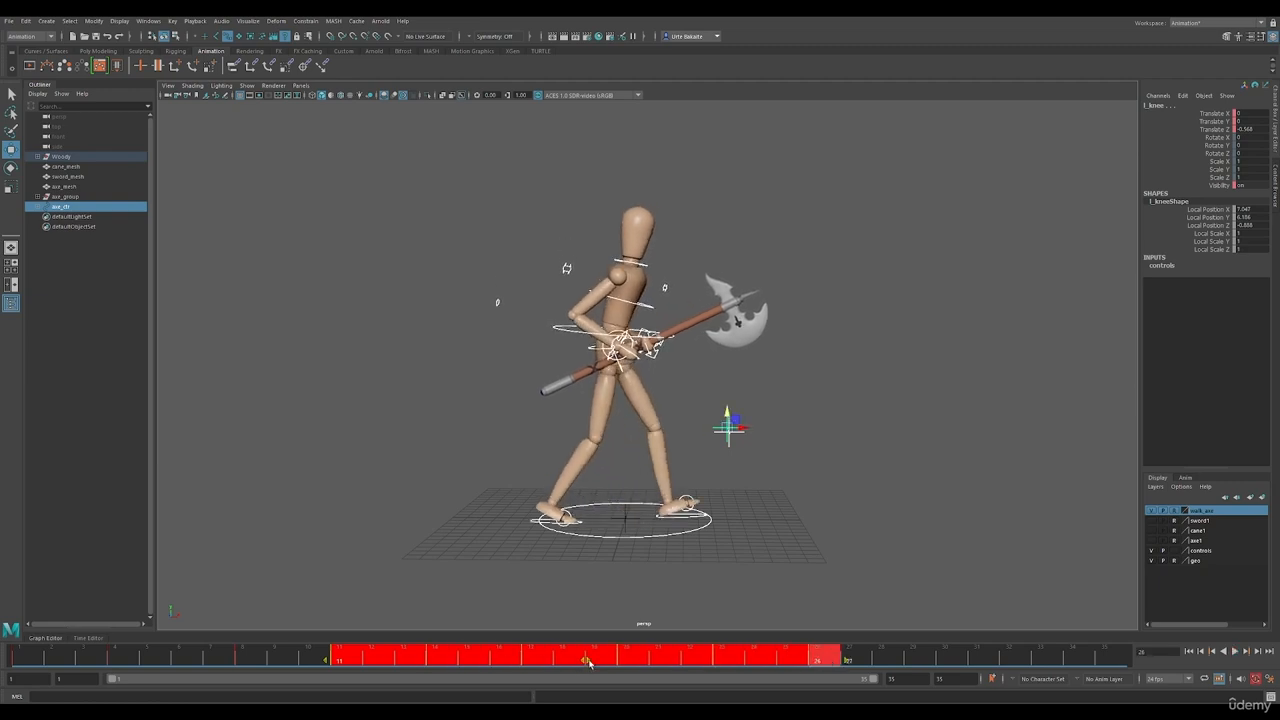
{"action": "left_click_drag", "start_coordinate": [588, 662], "coordinate": [806, 662]}
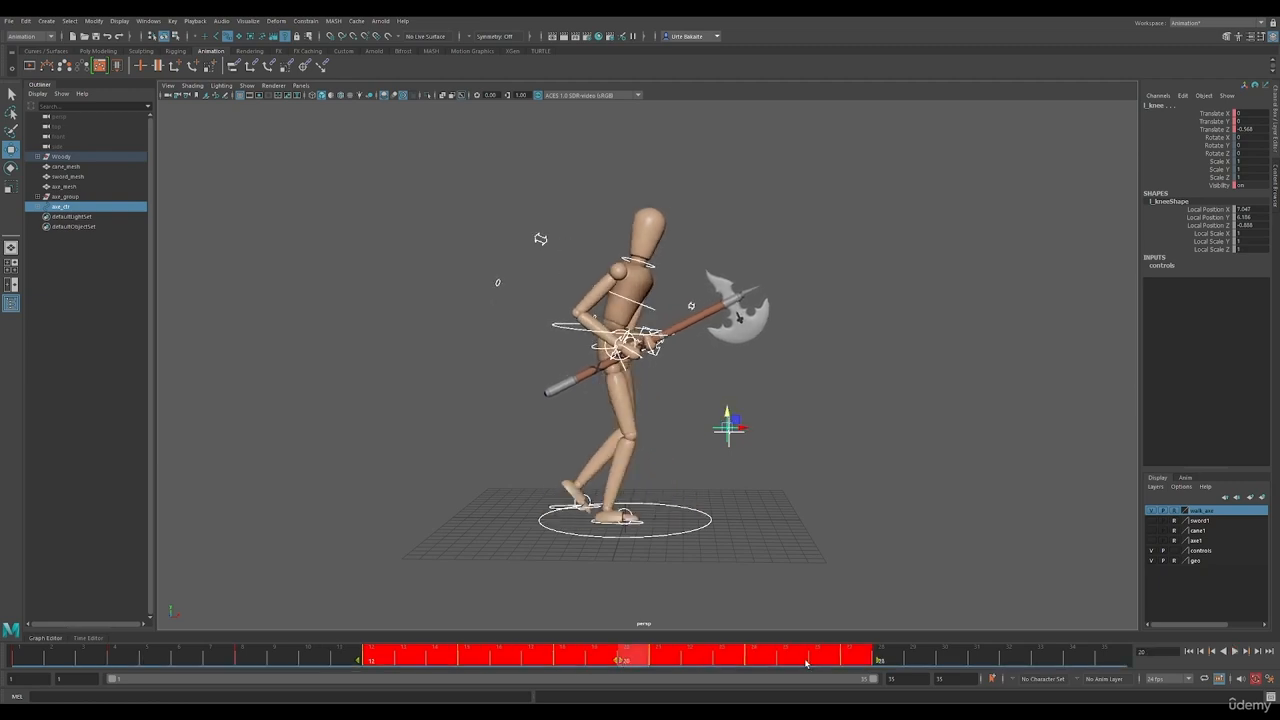
{"action": "left_click", "coordinate": [972, 656]}
Shift all keys from frame 15 onward one frame forward, so that block starts at frame 16.
{"action": "left_click_drag", "start_coordinate": [480, 657], "coordinate": [872, 657], "text": "shift"}
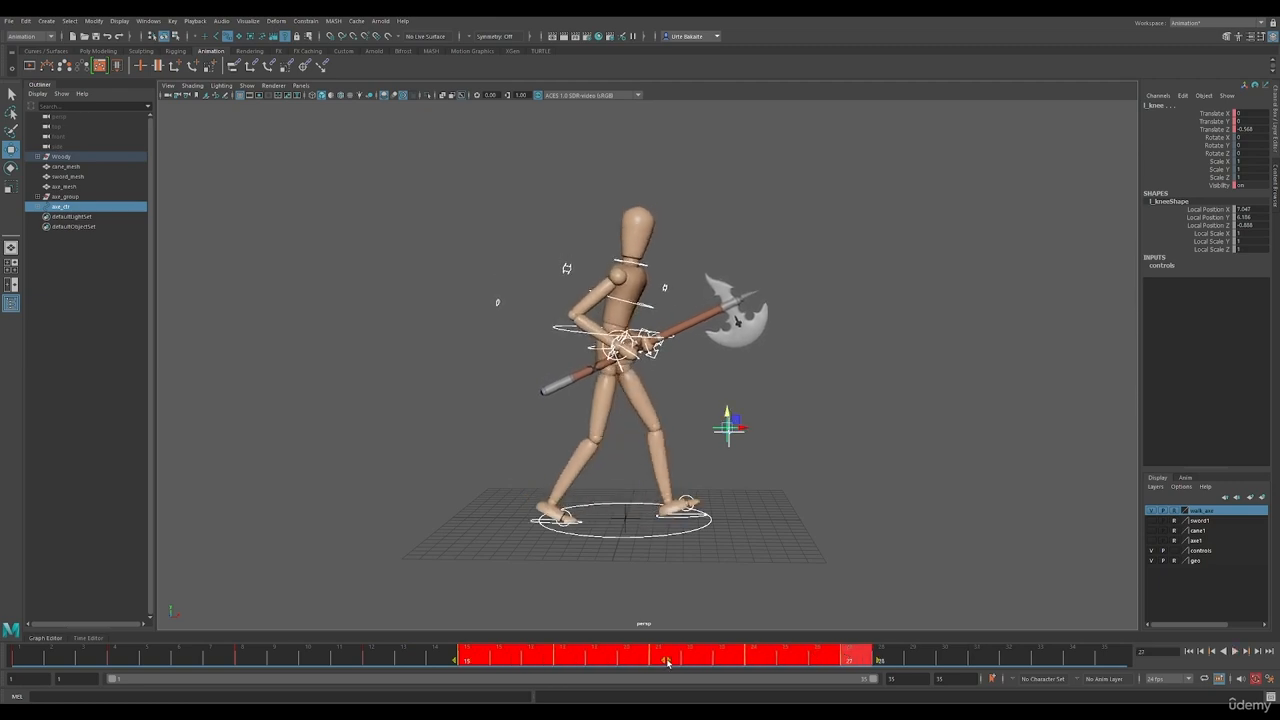
{"action": "left_click_drag", "start_coordinate": [668, 662], "coordinate": [702, 662]}
{"action": "left_click", "coordinate": [946, 657]}
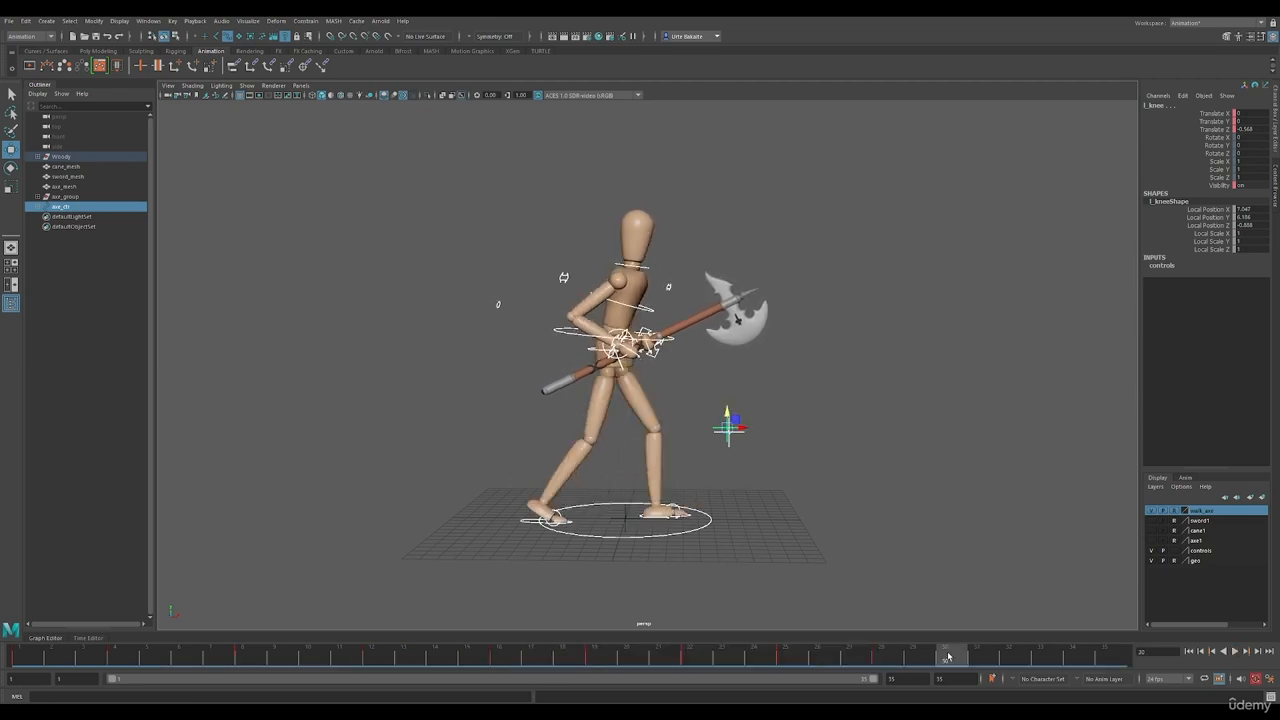
Scrub through the walk from frame 1 to 29 to examine the timing of both steps from the side.
{"action": "left_click", "coordinate": [21, 657]}
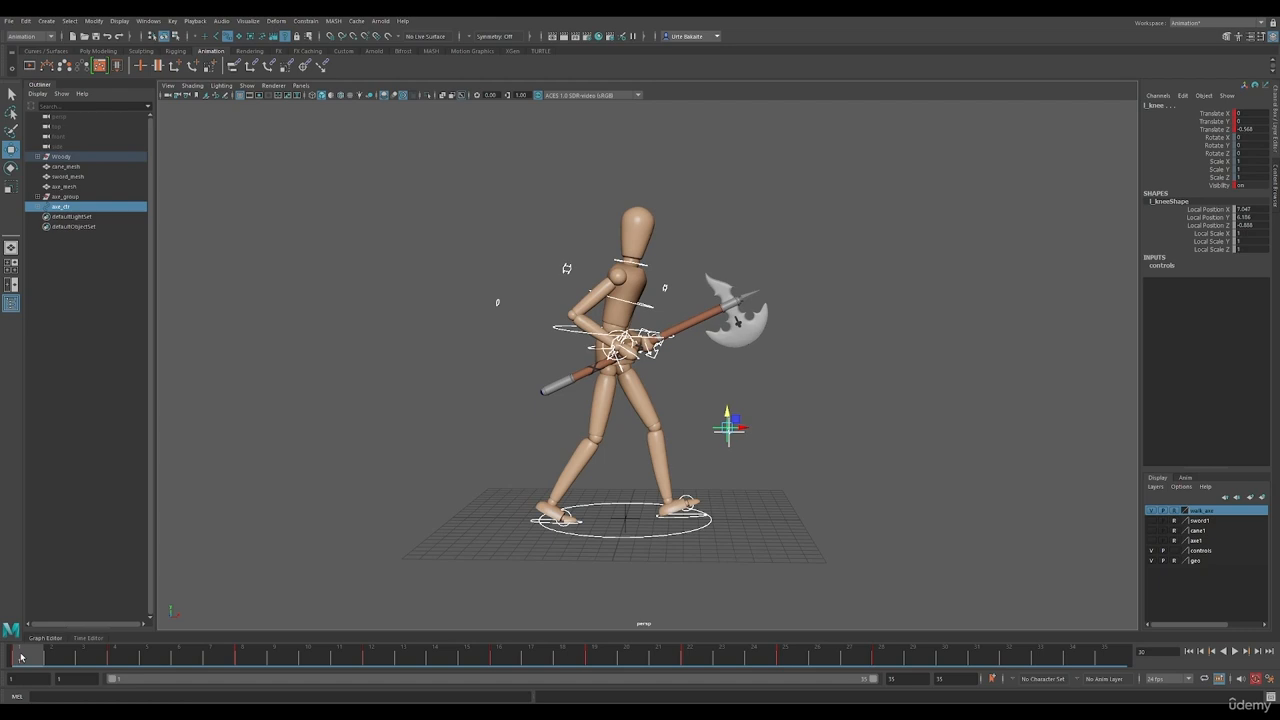
{"action": "left_click_drag", "start_coordinate": [21, 657], "coordinate": [111, 663]}
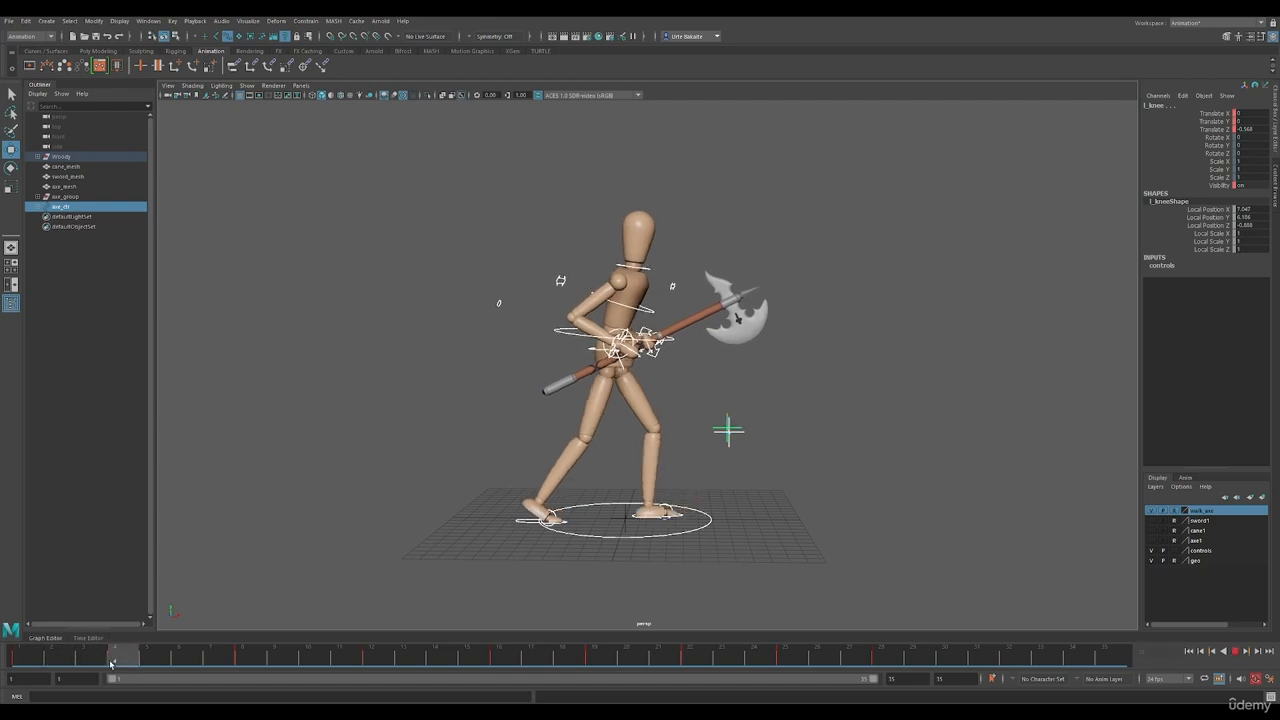
{"action": "left_click_drag", "start_coordinate": [111, 663], "coordinate": [487, 657]}
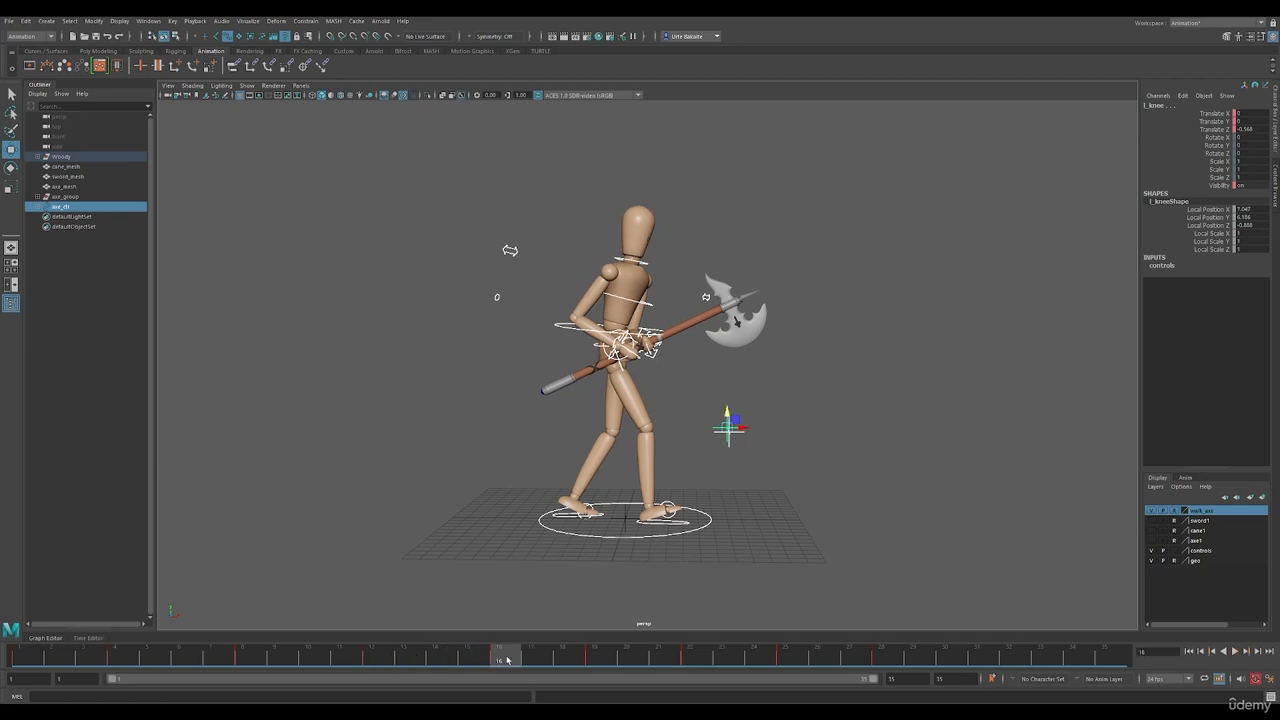
{"action": "left_click_drag", "start_coordinate": [511, 660], "coordinate": [585, 662]}
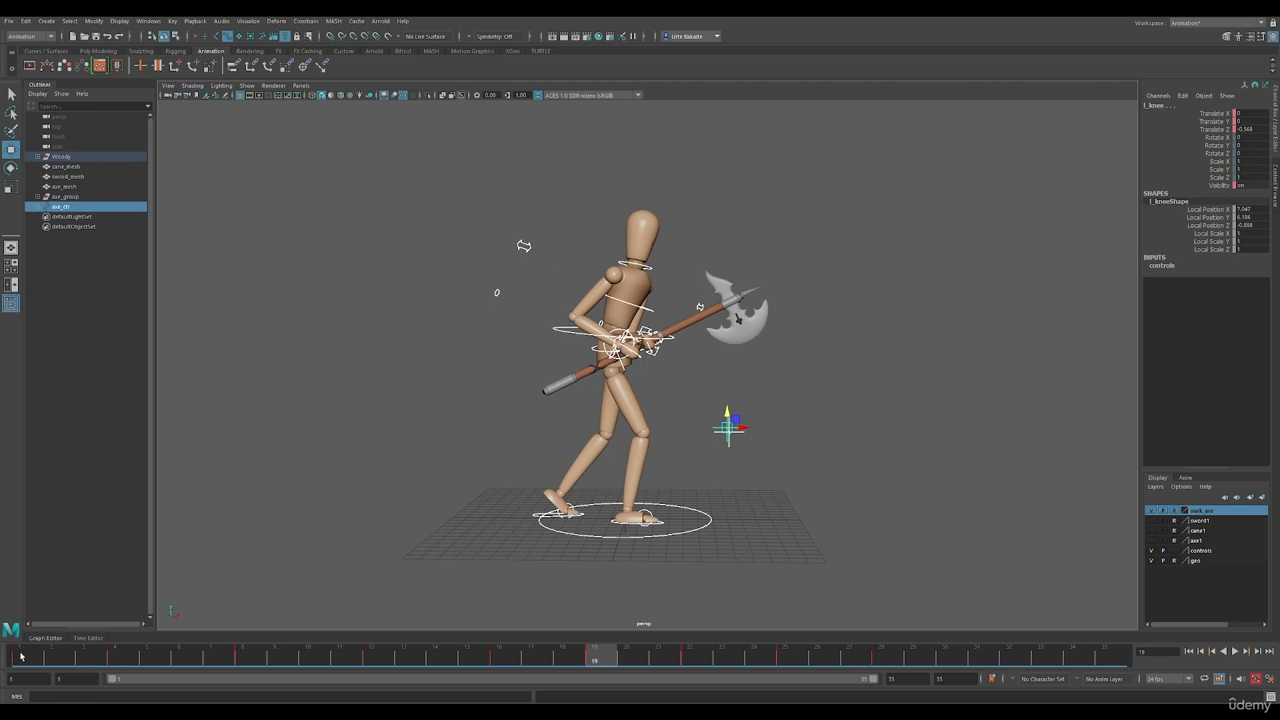
{"action": "left_click_drag", "start_coordinate": [20, 656], "coordinate": [500, 666]}
{"action": "left_click_drag", "start_coordinate": [740, 502], "coordinate": [733, 506], "text": "alt"}
{"action": "left_click_drag", "start_coordinate": [521, 662], "coordinate": [645, 660]}
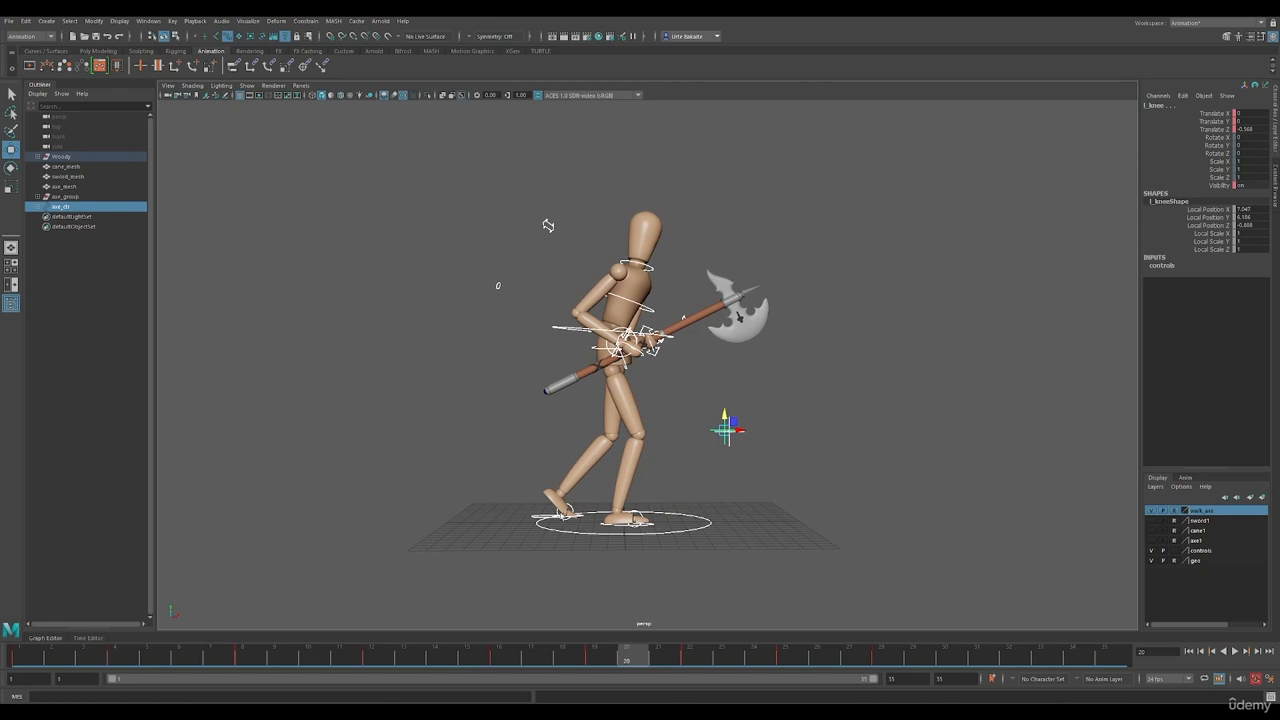
{"action": "left_click_drag", "start_coordinate": [635, 658], "coordinate": [913, 662]}
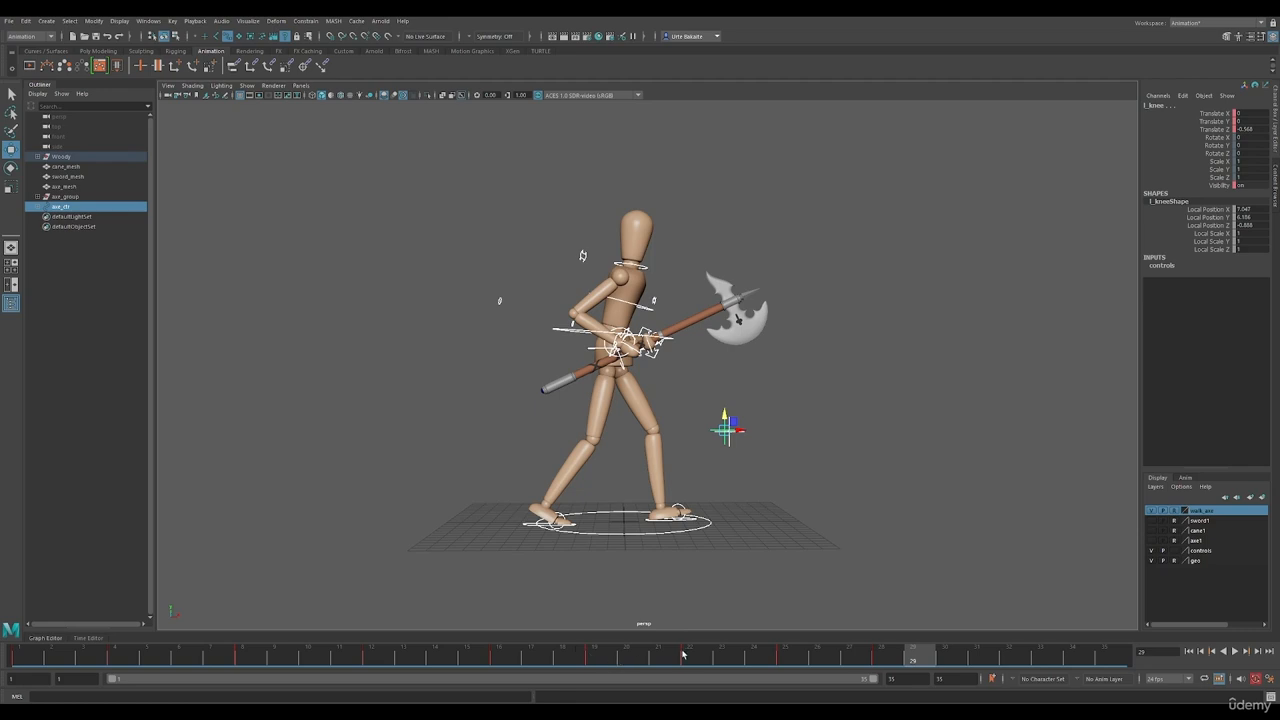
Move the last three keys of the walk to frames 24, 29 and 34.
{"action": "left_click_drag", "start_coordinate": [683, 655], "coordinate": [900, 655], "text": "shift"}
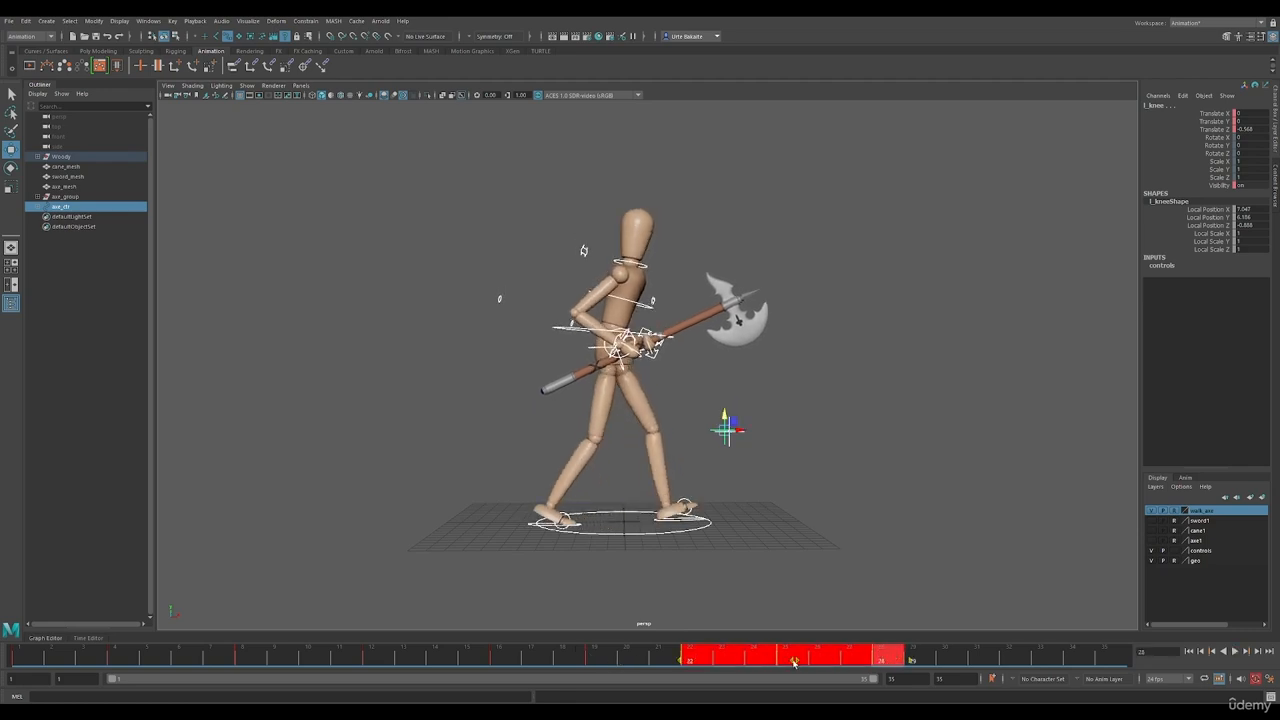
{"action": "left_click_drag", "start_coordinate": [794, 662], "coordinate": [970, 662]}
{"action": "left_click", "coordinate": [1006, 657]}
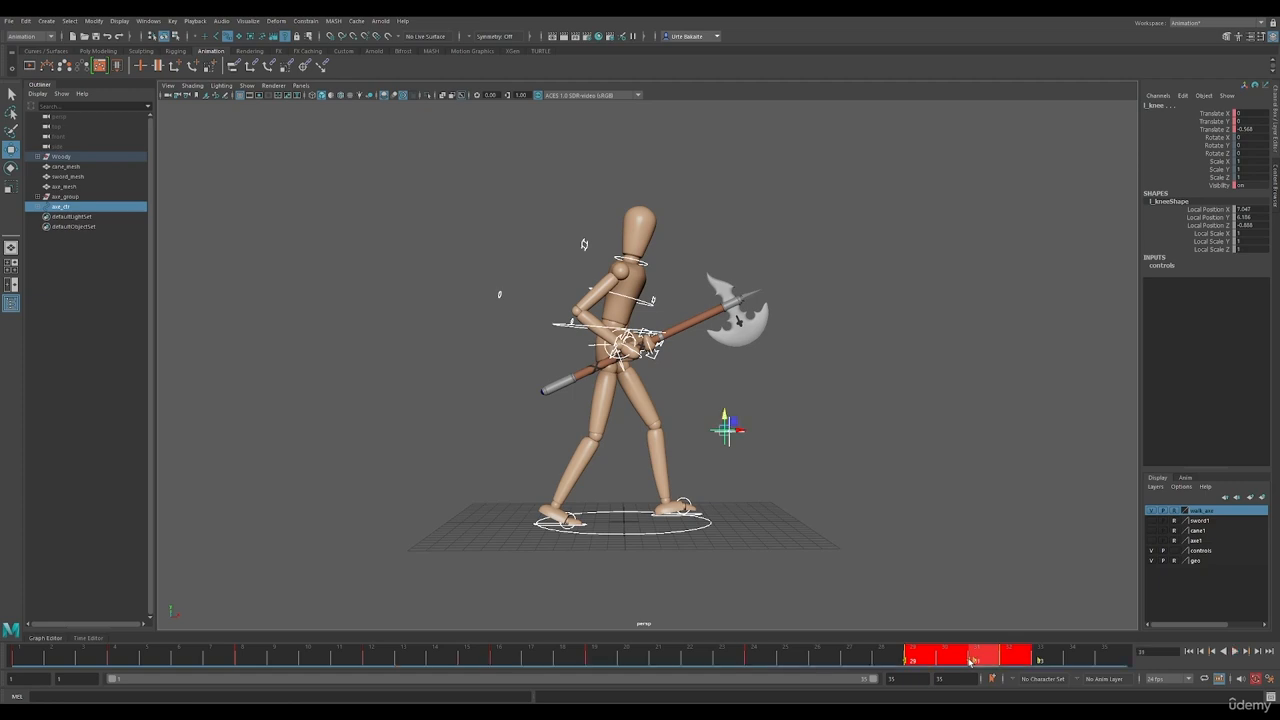
{"action": "left_click", "coordinate": [1072, 657]}
{"action": "left_click", "coordinate": [1012, 662], "text": "shift"}
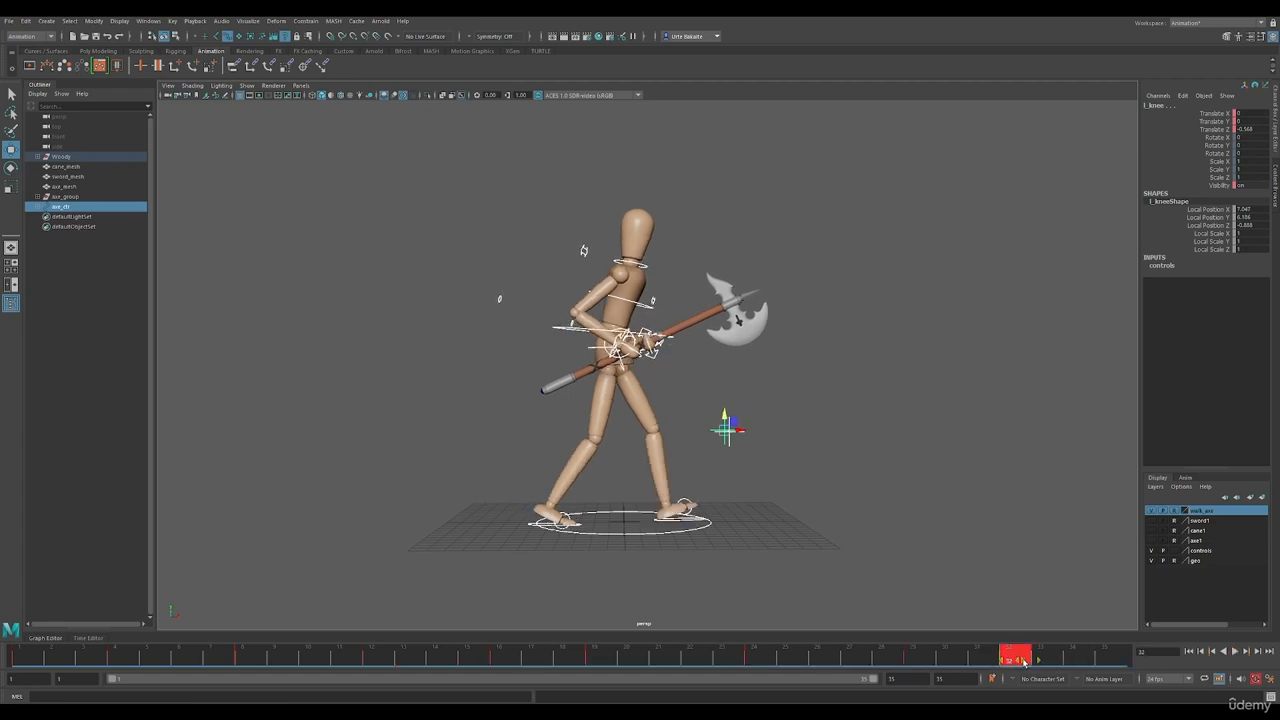
{"action": "left_click_drag", "start_coordinate": [1018, 662], "coordinate": [1070, 660]}
Scrub from frame 16 to 34, deselect the controls and play the walk to check the new spacing.
{"action": "left_click", "coordinate": [504, 661]}
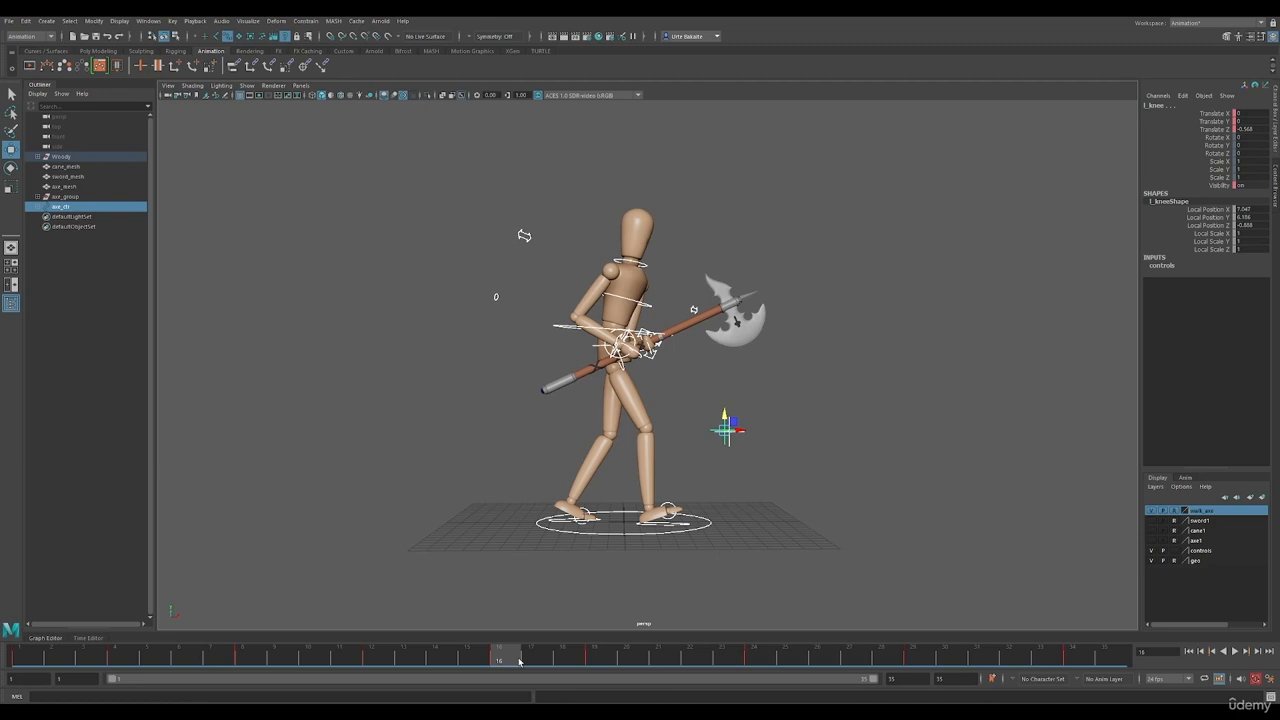
{"action": "left_click_drag", "start_coordinate": [506, 661], "coordinate": [1010, 662]}
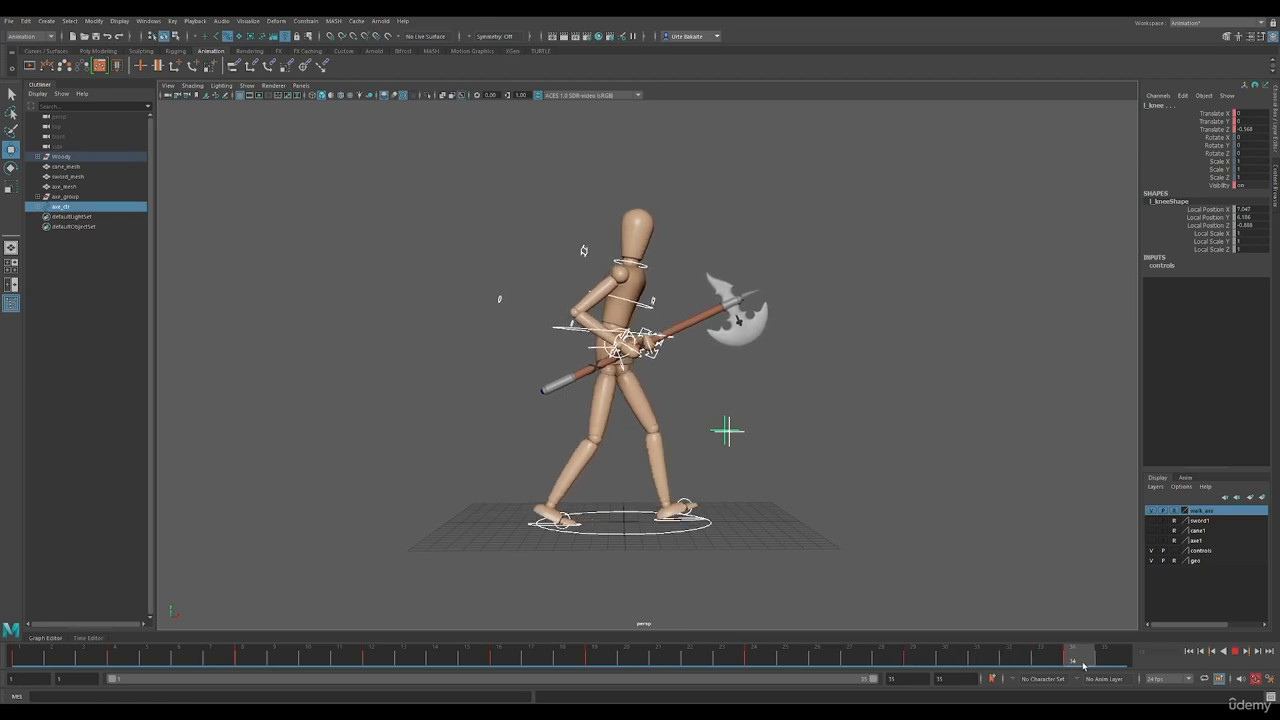
{"action": "key", "text": "Escape"}
{"action": "left_click", "coordinate": [971, 546]}
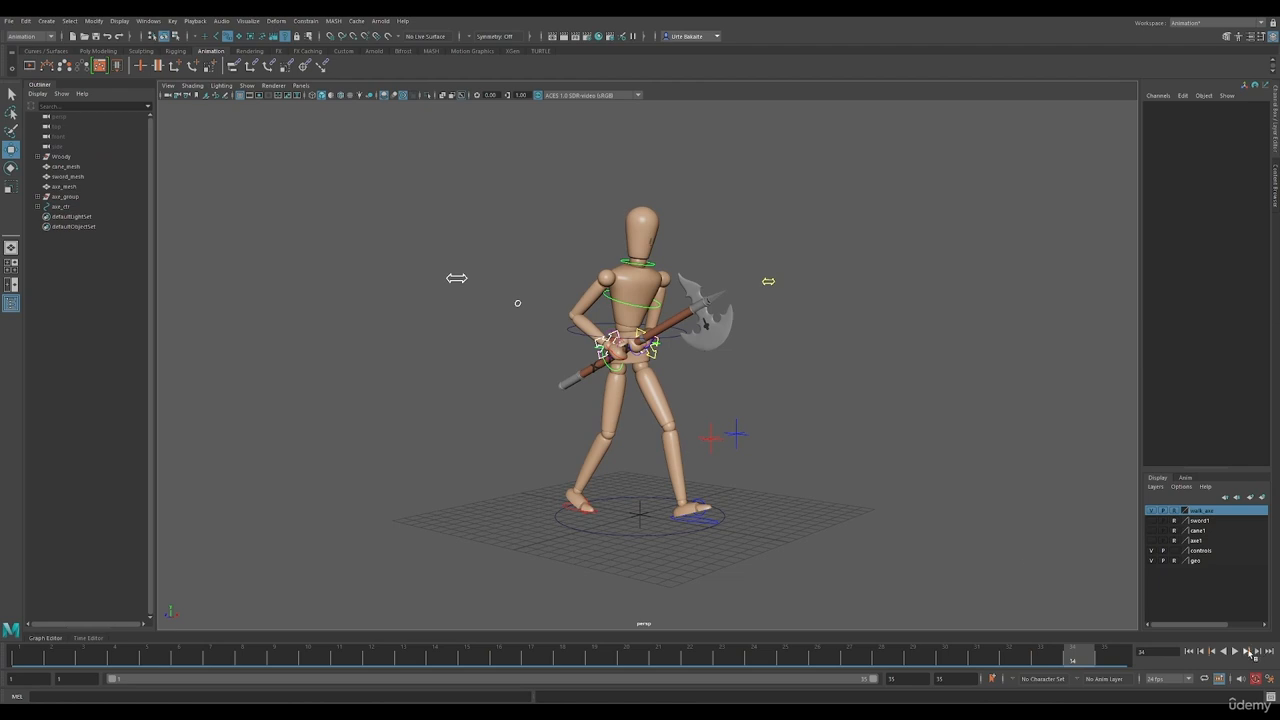
{"action": "left_click", "coordinate": [1236, 653]}
{"action": "left_click", "coordinate": [1236, 653]}
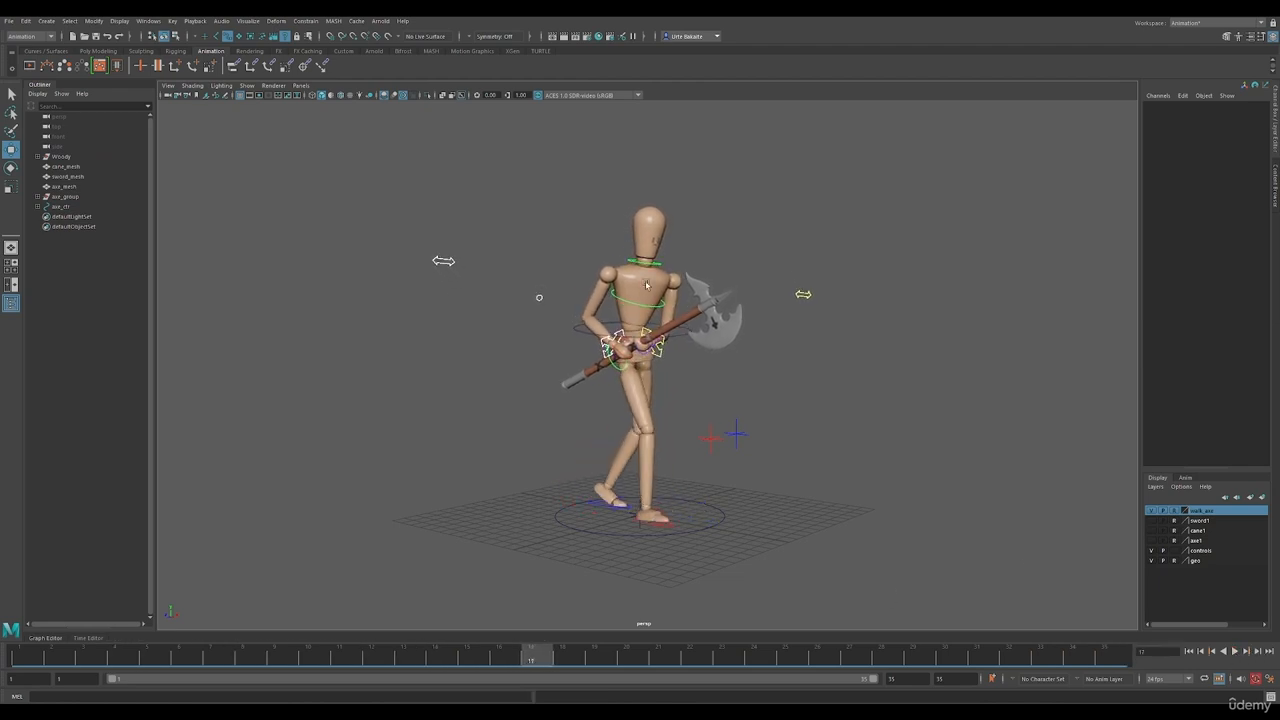
Select the body controls, compare frames 1 and 34, and shorten the playback range to end at frame 33.
{"action": "left_click_drag", "start_coordinate": [573, 145], "coordinate": [739, 402]}
{"action": "left_click", "coordinate": [1078, 660]}
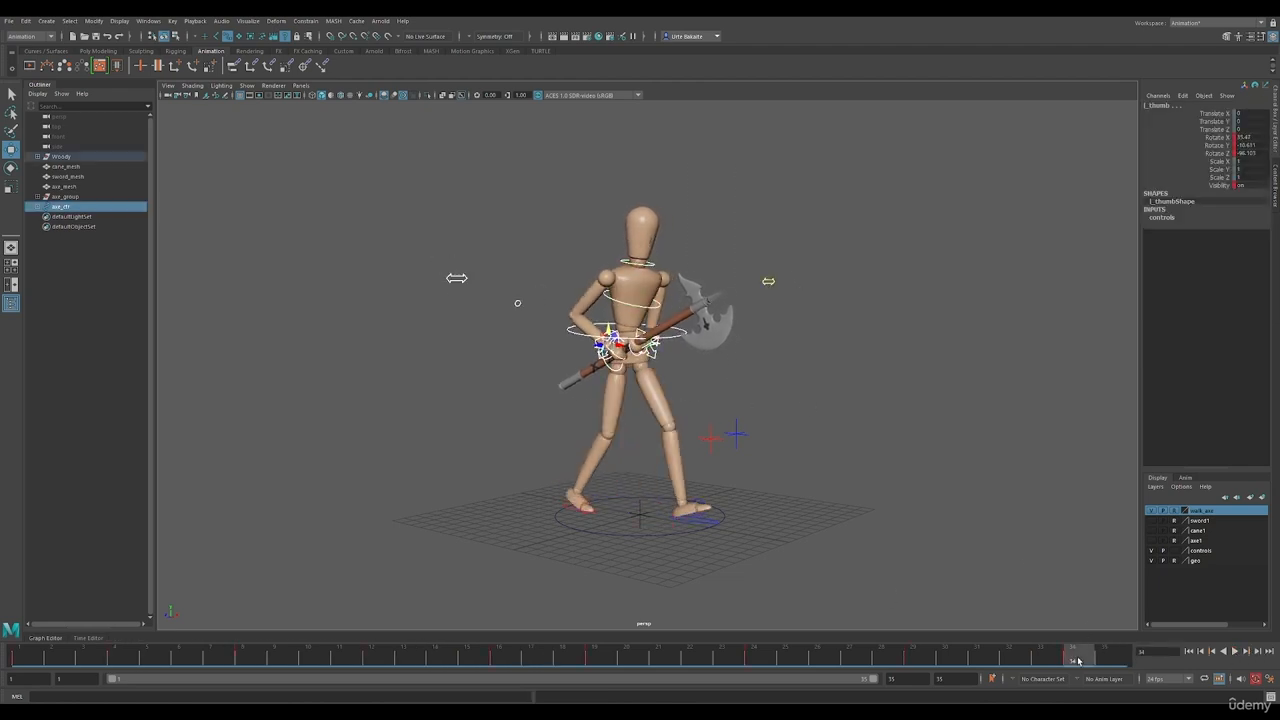
{"action": "left_click_drag", "start_coordinate": [873, 680], "coordinate": [866, 681]}
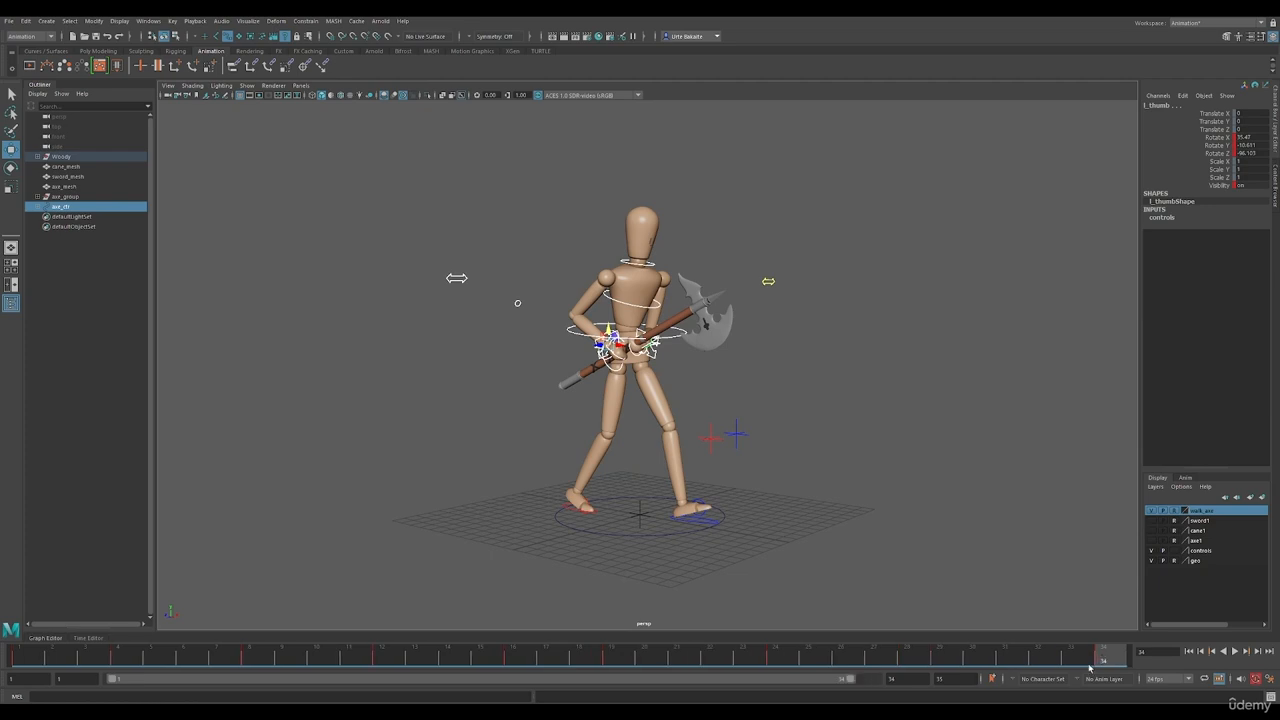
{"action": "left_click", "coordinate": [34, 657]}
{"action": "left_click", "coordinate": [1104, 656]}
{"action": "left_click_drag", "start_coordinate": [845, 681], "coordinate": [843, 684]}
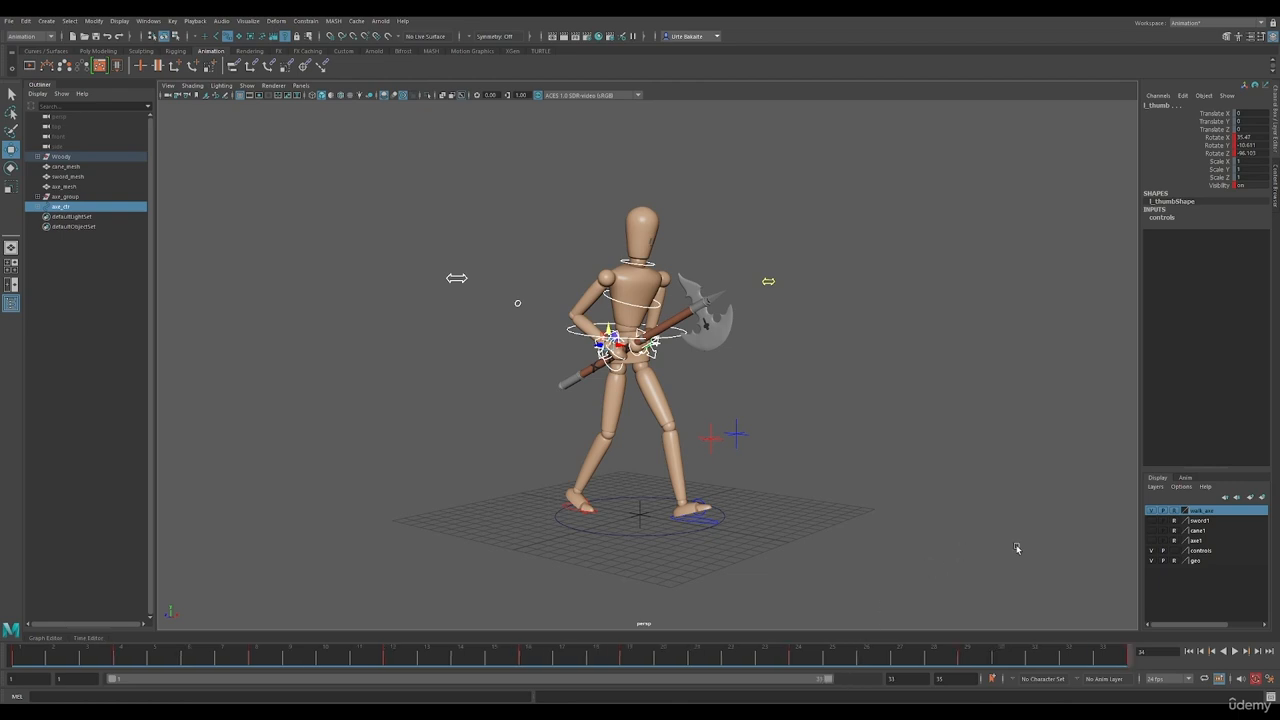
Deselect the controls and play the 33-frame walk loop to review the retimed motion.
{"action": "left_click", "coordinate": [1017, 548]}
{"action": "left_click", "coordinate": [1240, 652]}
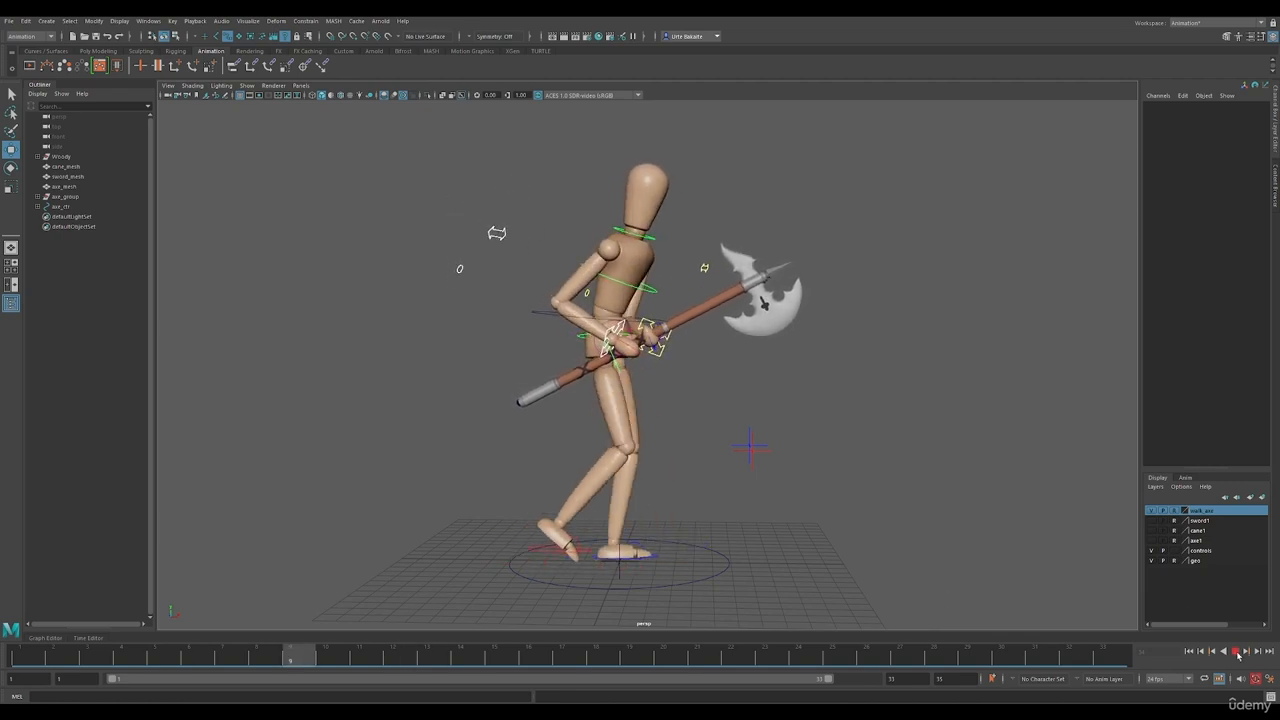
{"action": "left_click", "coordinate": [1237, 651]}
Select the right foot control, then scrub and play the walk to examine the foot contact between frames 16 and 21.
{"action": "left_click", "coordinate": [678, 572]}
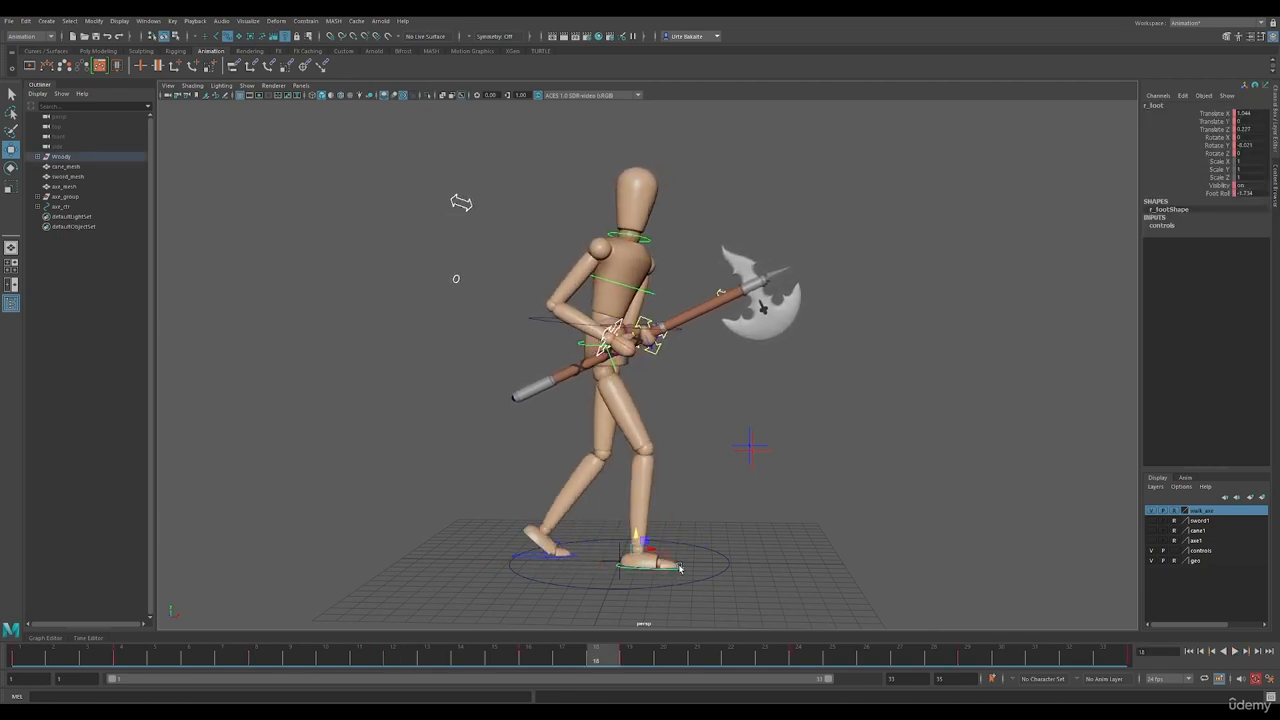
{"action": "left_click", "coordinate": [27, 658]}
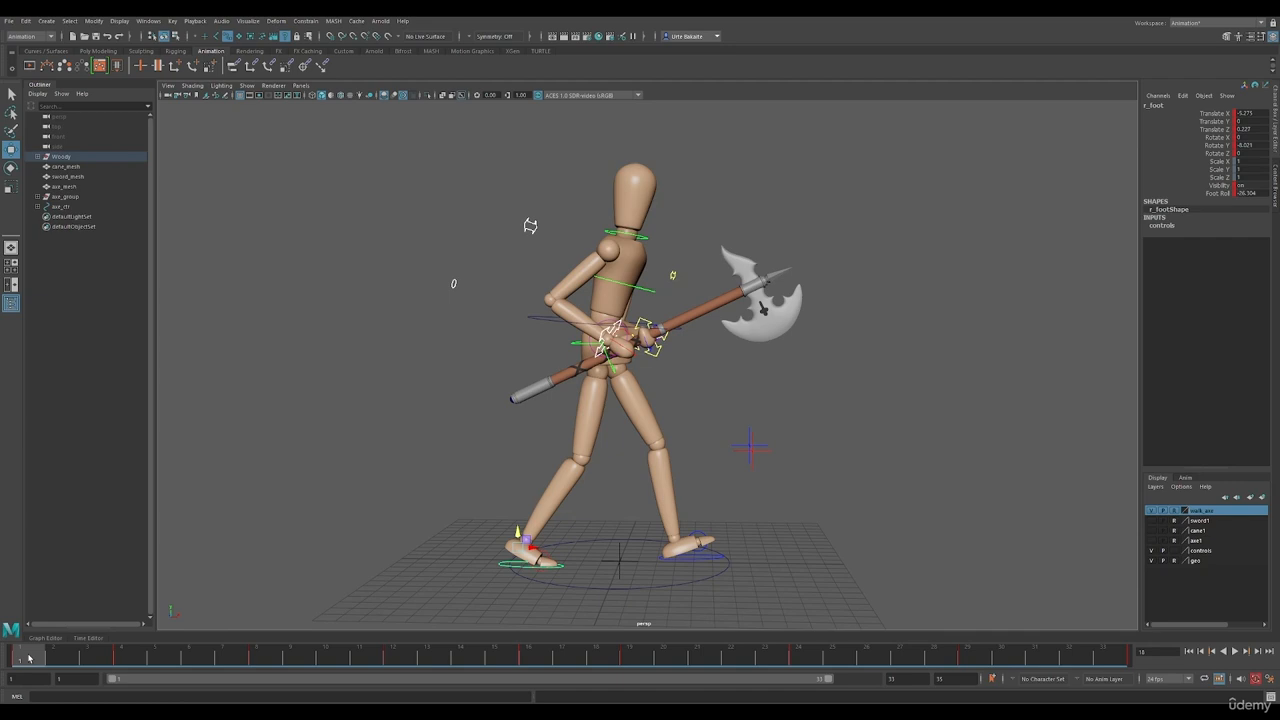
{"action": "left_click", "coordinate": [533, 659]}
{"action": "mouse_move", "coordinate": [550, 662]}
{"action": "left_mouse_down"}
{"action": "mouse_move", "coordinate": [626, 663]}
{"action": "mouse_move", "coordinate": [530, 657]}
{"action": "mouse_move", "coordinate": [633, 660]}
{"action": "mouse_move", "coordinate": [535, 658]}
{"action": "left_mouse_up"}
{"action": "left_click_drag", "start_coordinate": [738, 508], "coordinate": [743, 503], "text": "alt"}
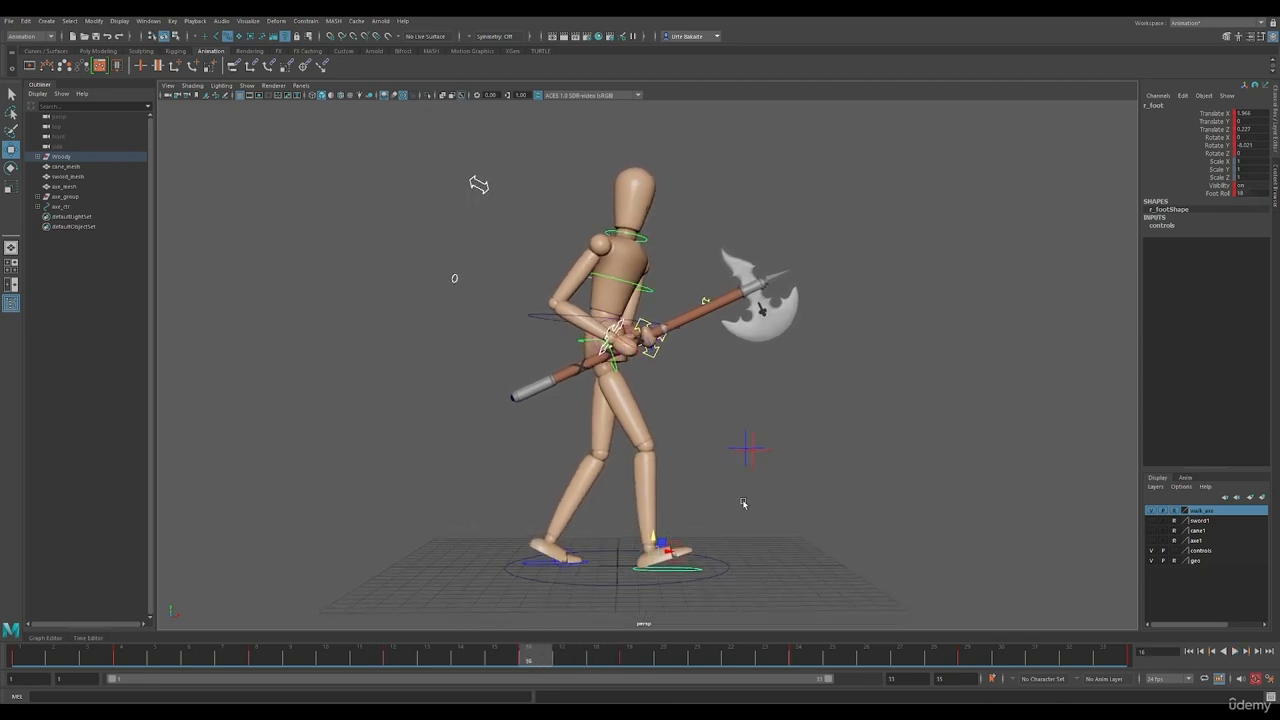
{"action": "key", "text": "alt+v"}
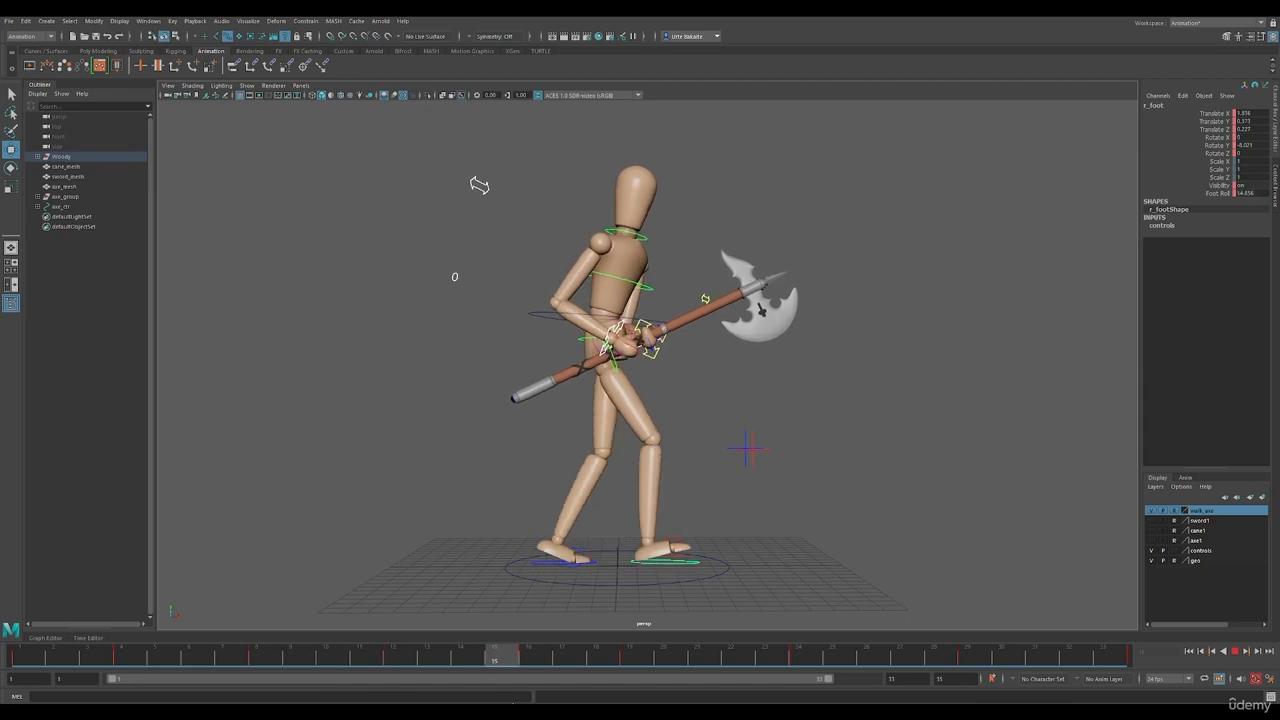
{"action": "left_click_drag", "start_coordinate": [690, 703], "coordinate": [652, 670]}
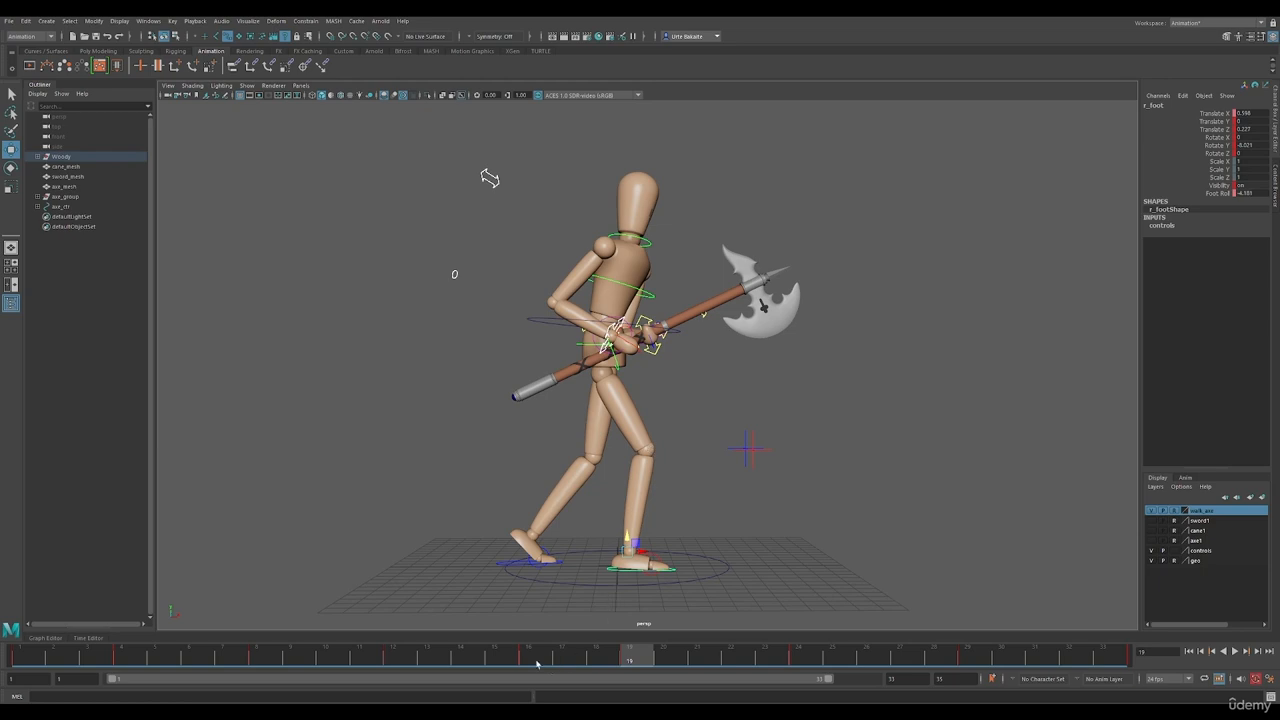
{"action": "left_click_drag", "start_coordinate": [537, 663], "coordinate": [706, 658]}
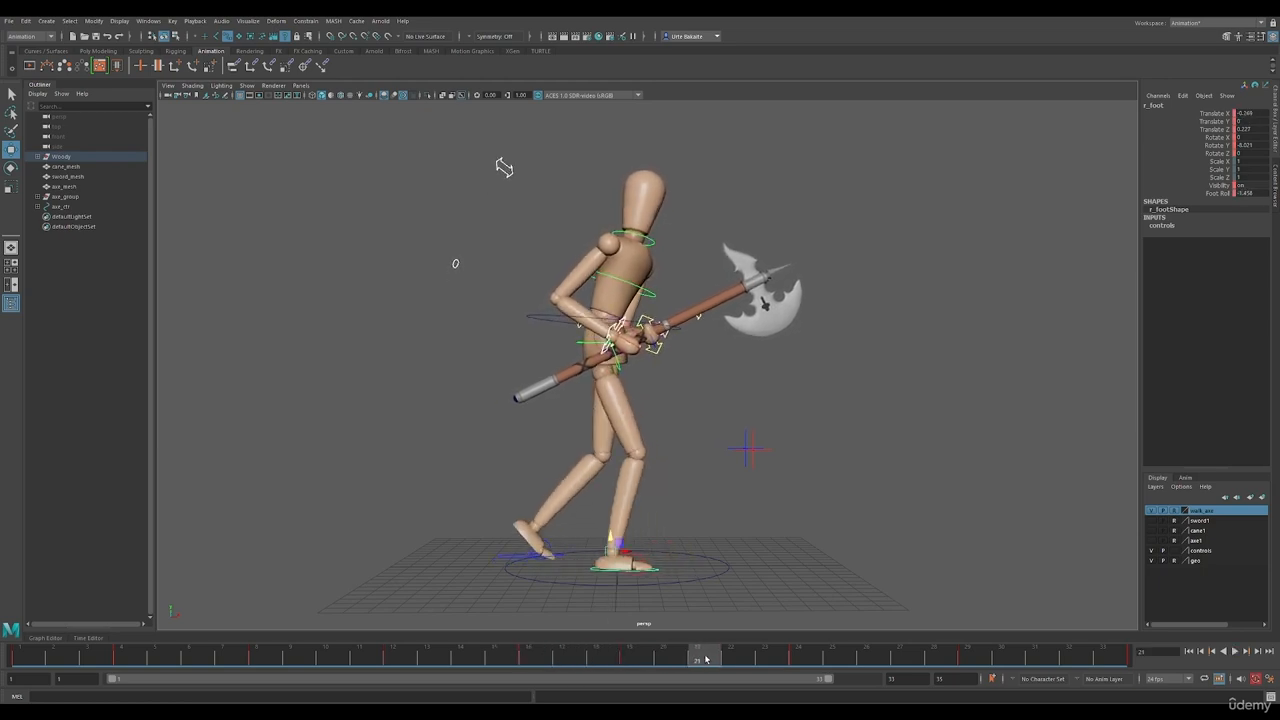
Try tilting the head control at frame 21 while checking the pose from the side and front, and undo the rotation.
{"action": "left_click_drag", "start_coordinate": [817, 404], "coordinate": [741, 406], "text": "alt"}
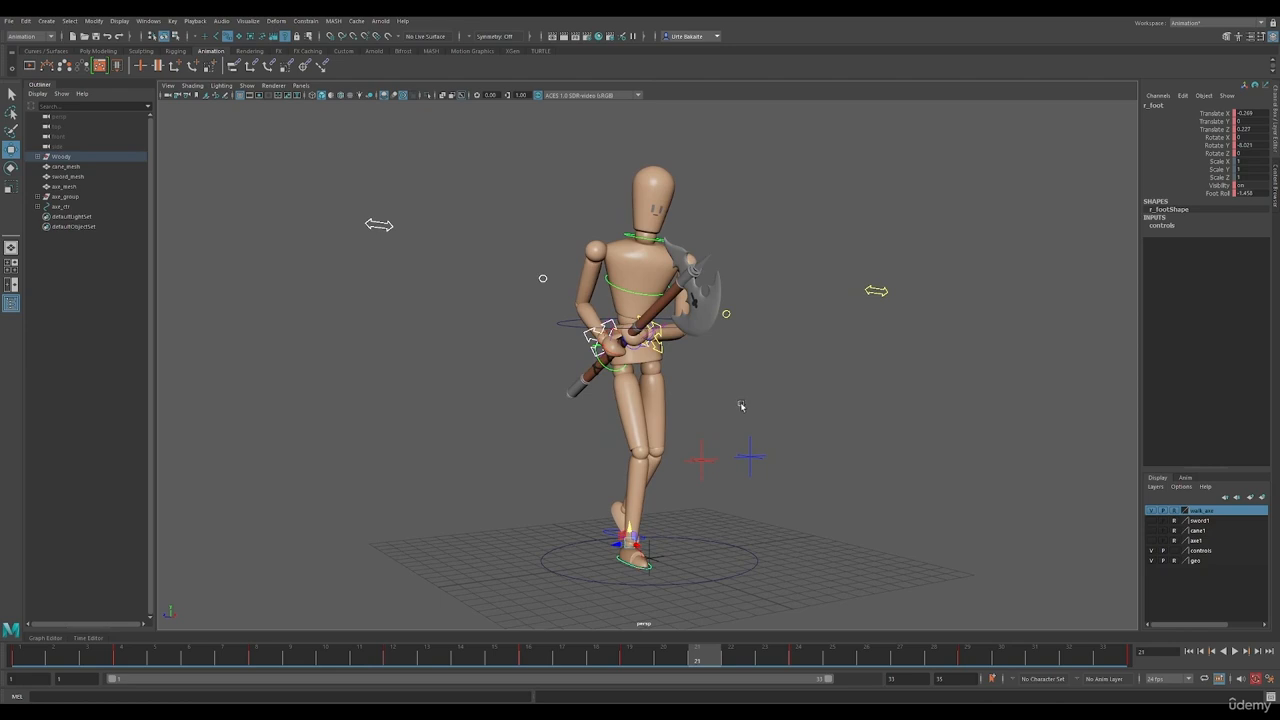
{"action": "scroll", "coordinate": [768, 354], "scroll_direction": "down", "scroll_amount": 1}
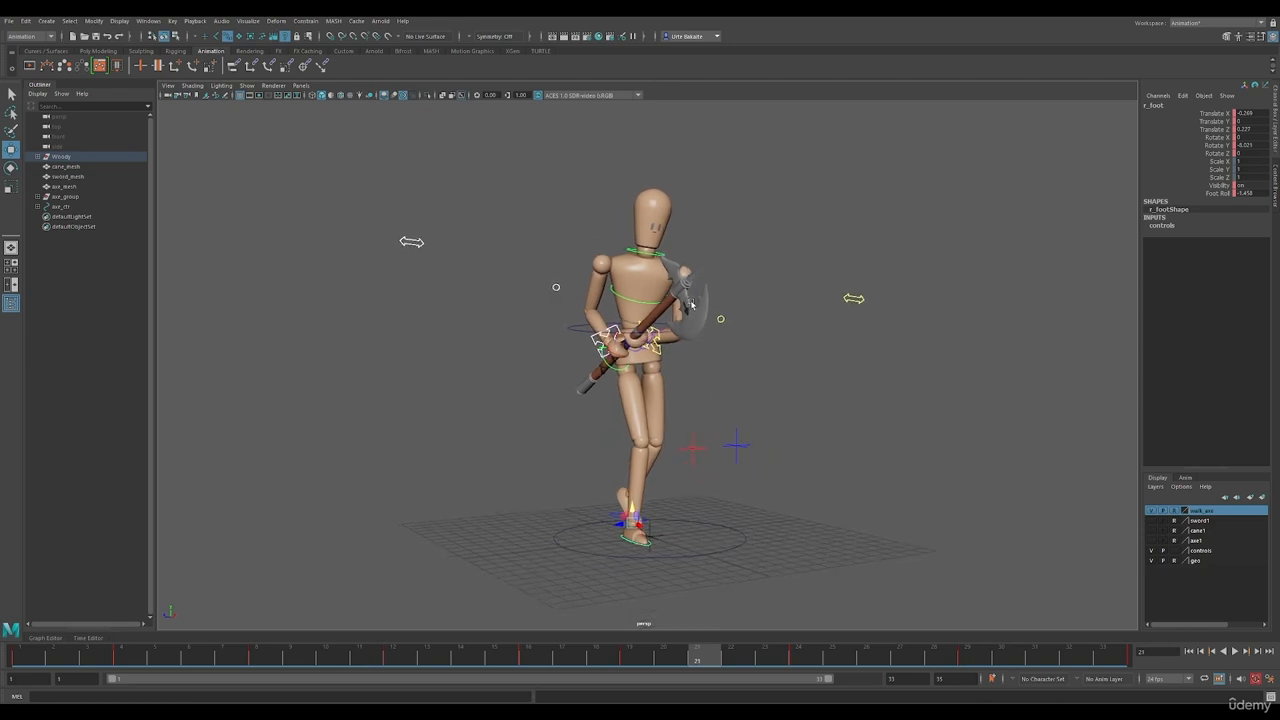
{"action": "left_click_drag", "start_coordinate": [692, 305], "coordinate": [686, 306], "text": "alt"}
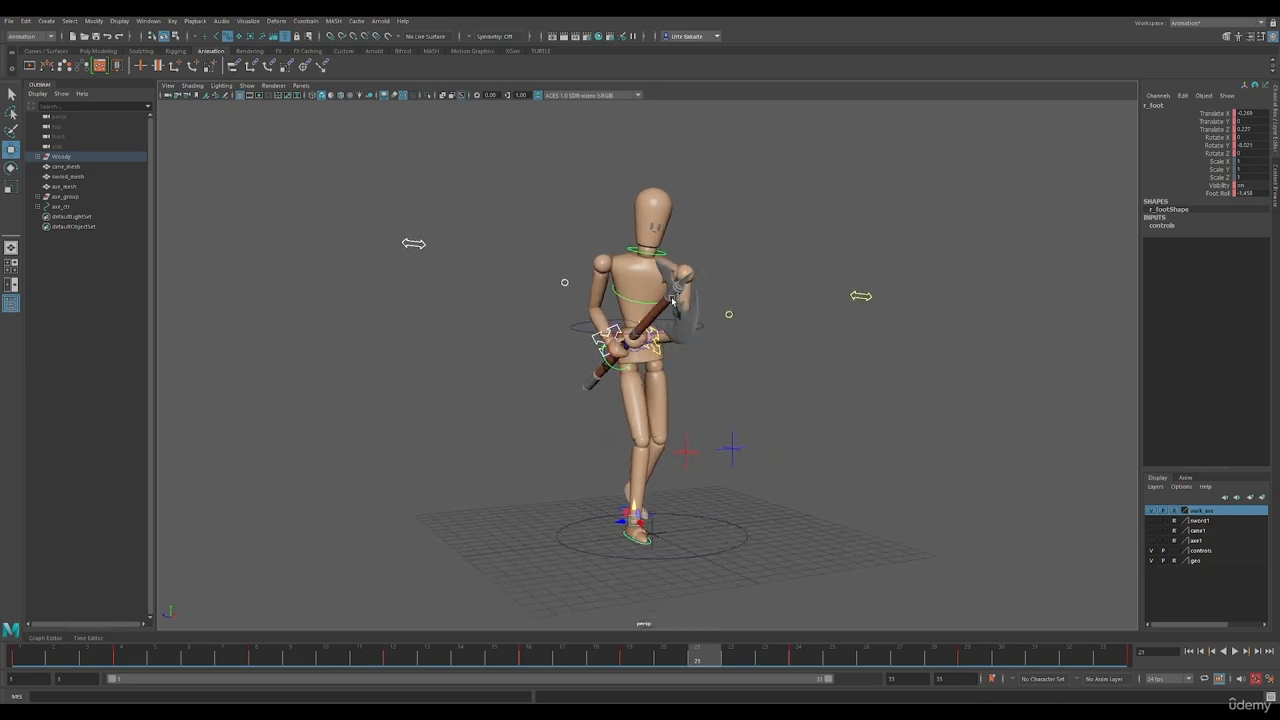
{"action": "left_click", "coordinate": [636, 251]}
{"action": "key", "text": "e"}
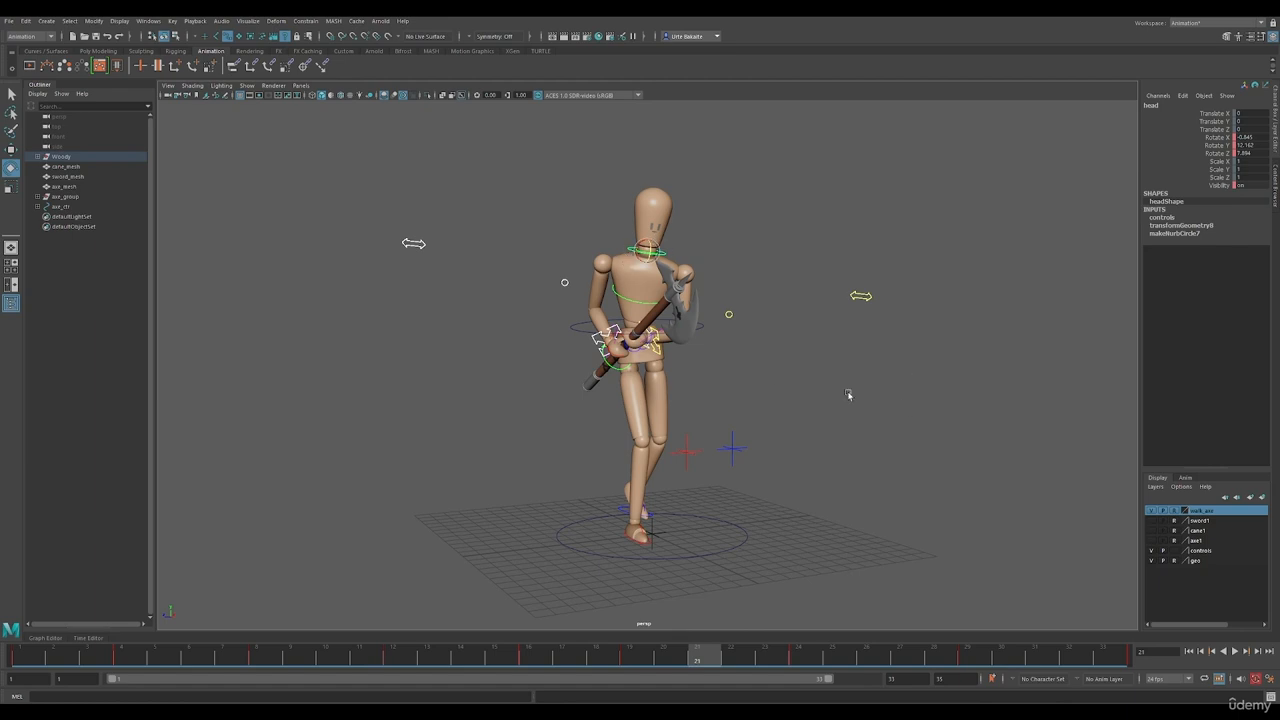
{"action": "left_click_drag", "start_coordinate": [771, 377], "coordinate": [853, 371], "text": "alt"}
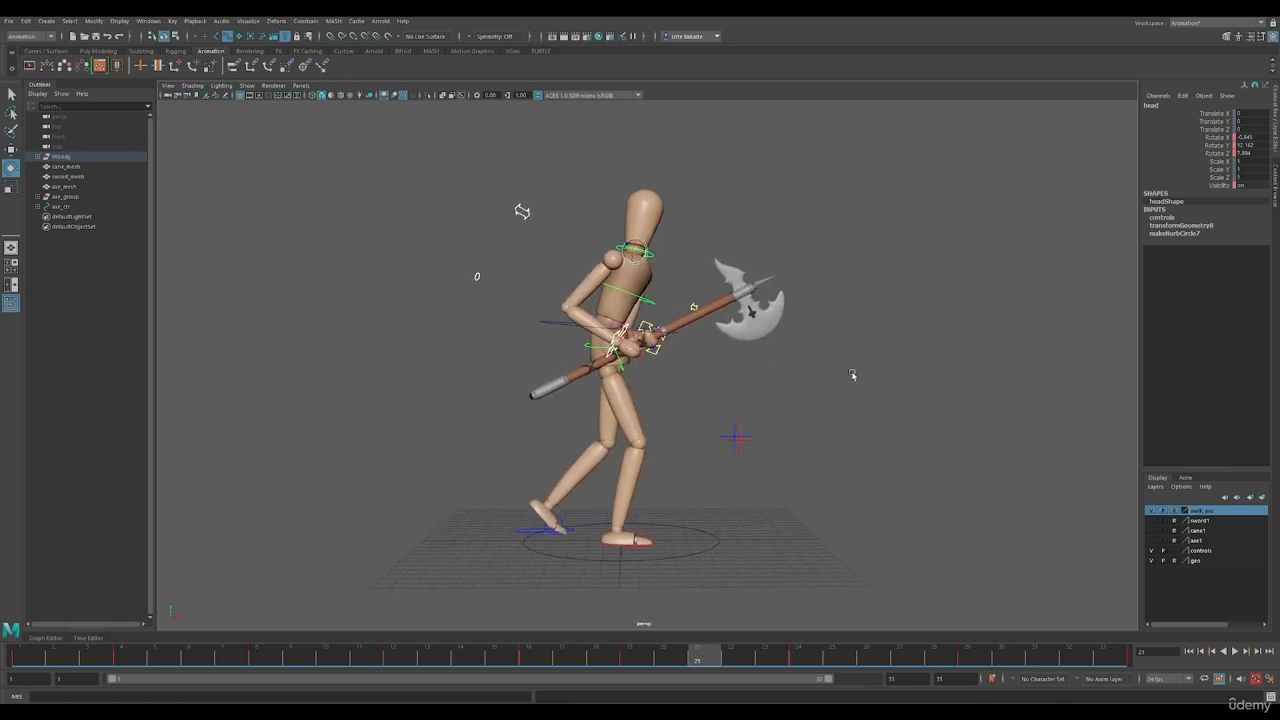
{"action": "left_click_drag", "start_coordinate": [642, 260], "coordinate": [641, 263]}
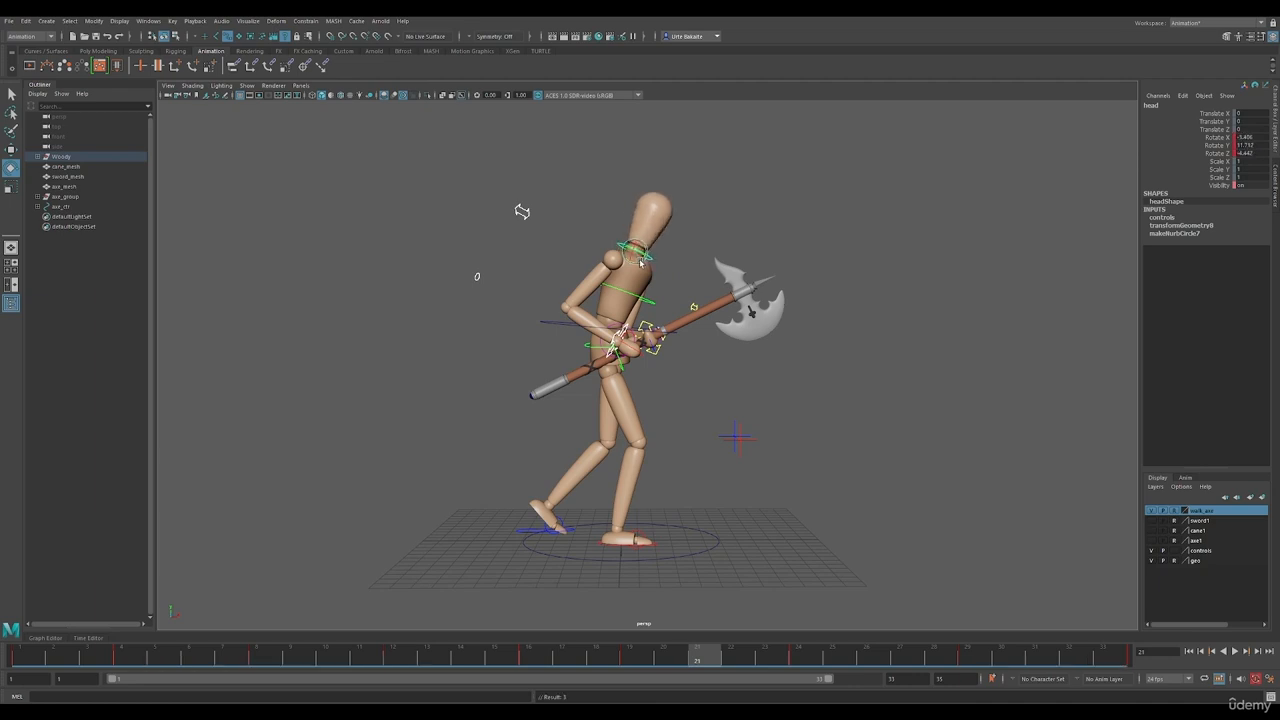
{"action": "key", "text": "ctrl+z"}
{"action": "left_click_drag", "start_coordinate": [909, 367], "coordinate": [805, 366], "text": "alt"}
{"action": "left_click_drag", "start_coordinate": [737, 270], "coordinate": [731, 270], "text": "alt"}
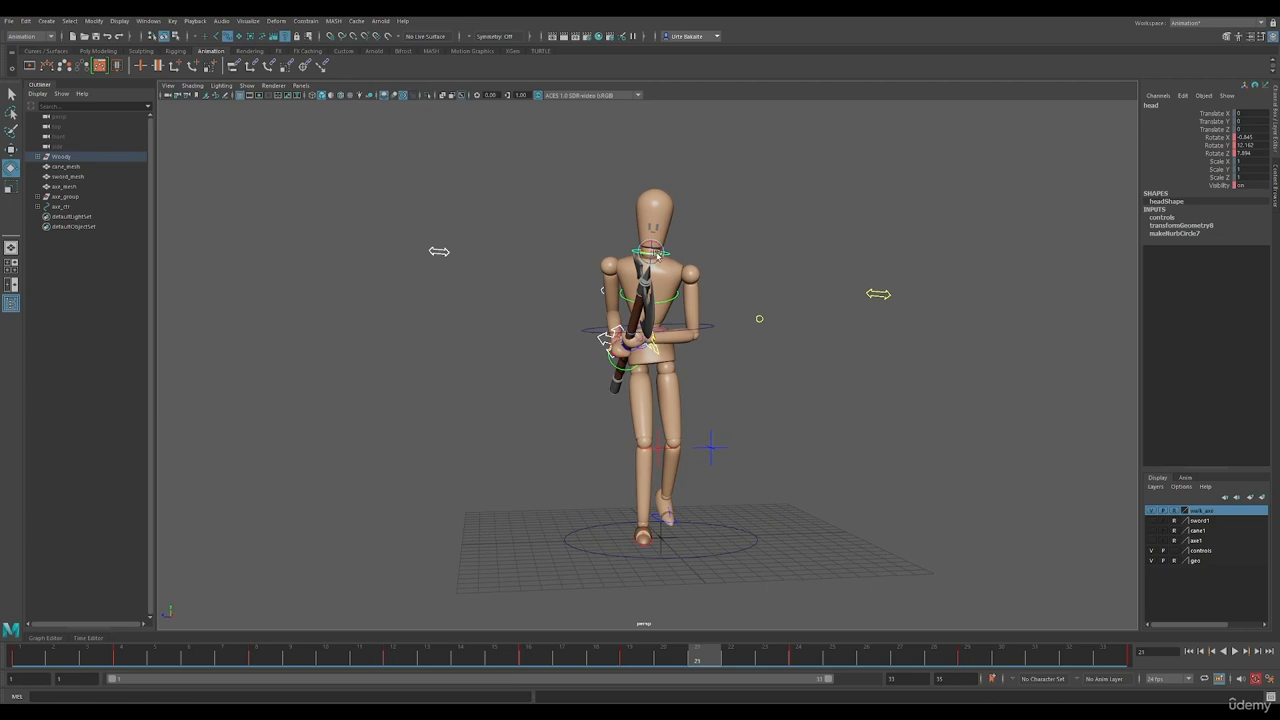
{"action": "left_click_drag", "start_coordinate": [657, 254], "coordinate": [658, 256]}
{"action": "left_click_drag", "start_coordinate": [788, 364], "coordinate": [777, 367], "text": "alt"}
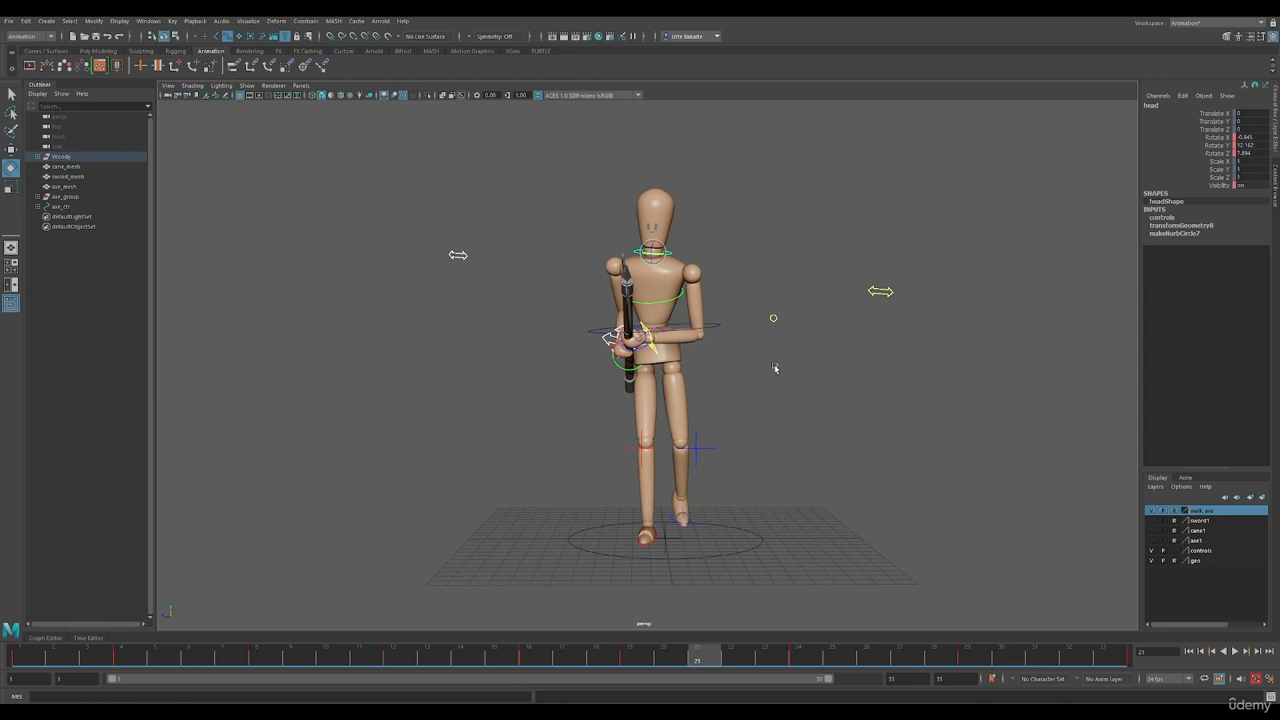
{"action": "left_click_drag", "start_coordinate": [775, 368], "coordinate": [851, 371], "text": "alt"}
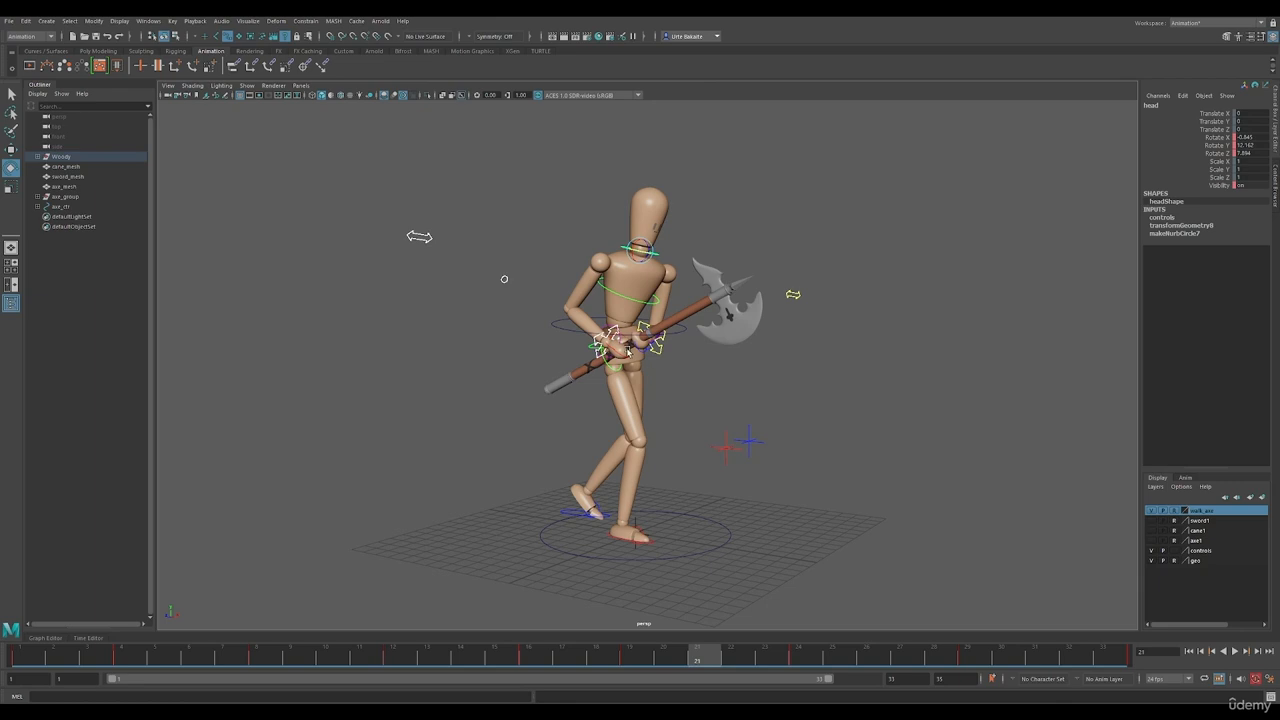
Select the right hand offset control and play the walk to examine how both hands grip the axe handle.
{"action": "scroll", "coordinate": [630, 351], "scroll_direction": "up", "scroll_amount": 5}
{"action": "left_click_drag", "start_coordinate": [663, 357], "coordinate": [747, 366], "text": "alt"}
{"action": "scroll", "coordinate": [600, 332], "scroll_direction": "up", "scroll_amount": 2}
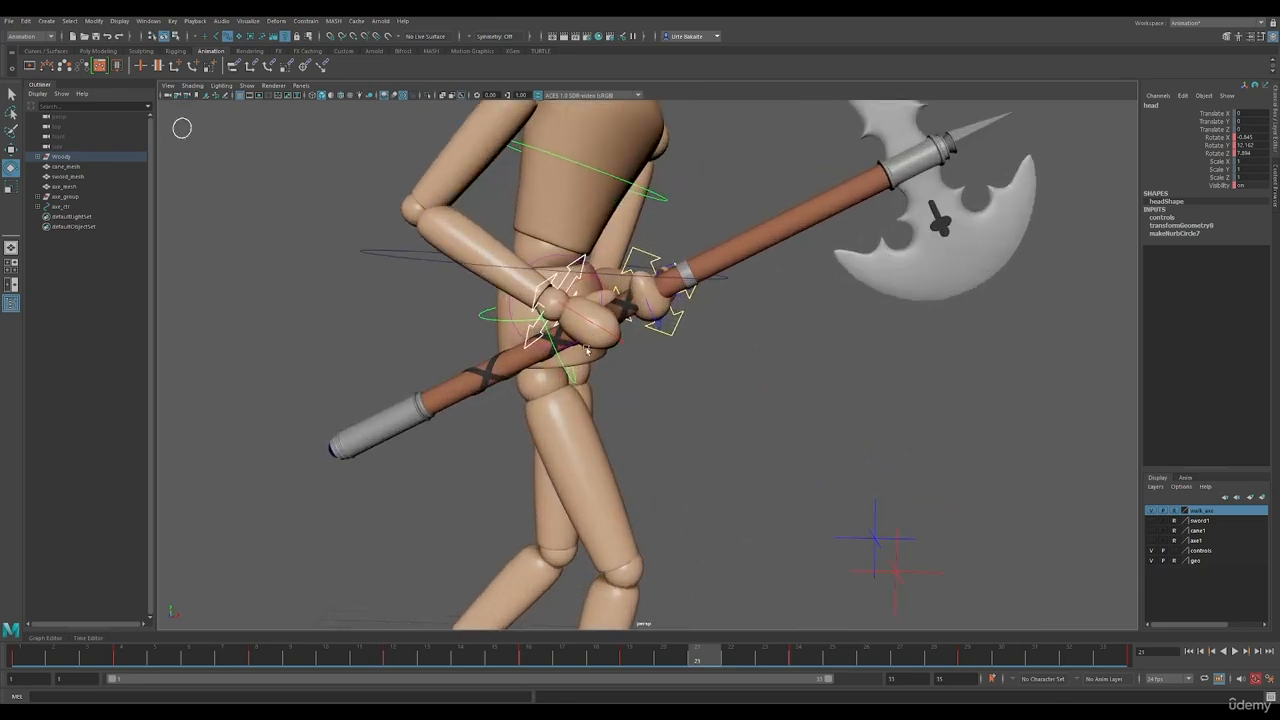
{"action": "left_click", "coordinate": [573, 345]}
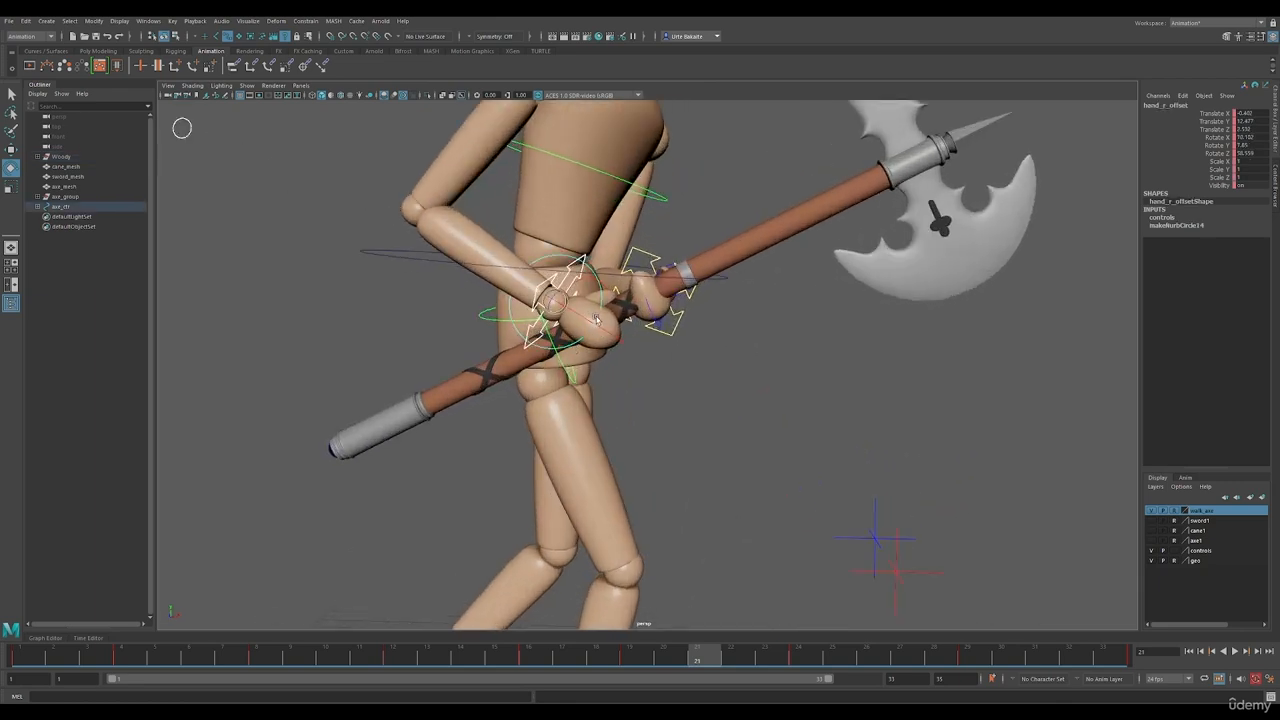
{"action": "key", "text": "alt+v"}
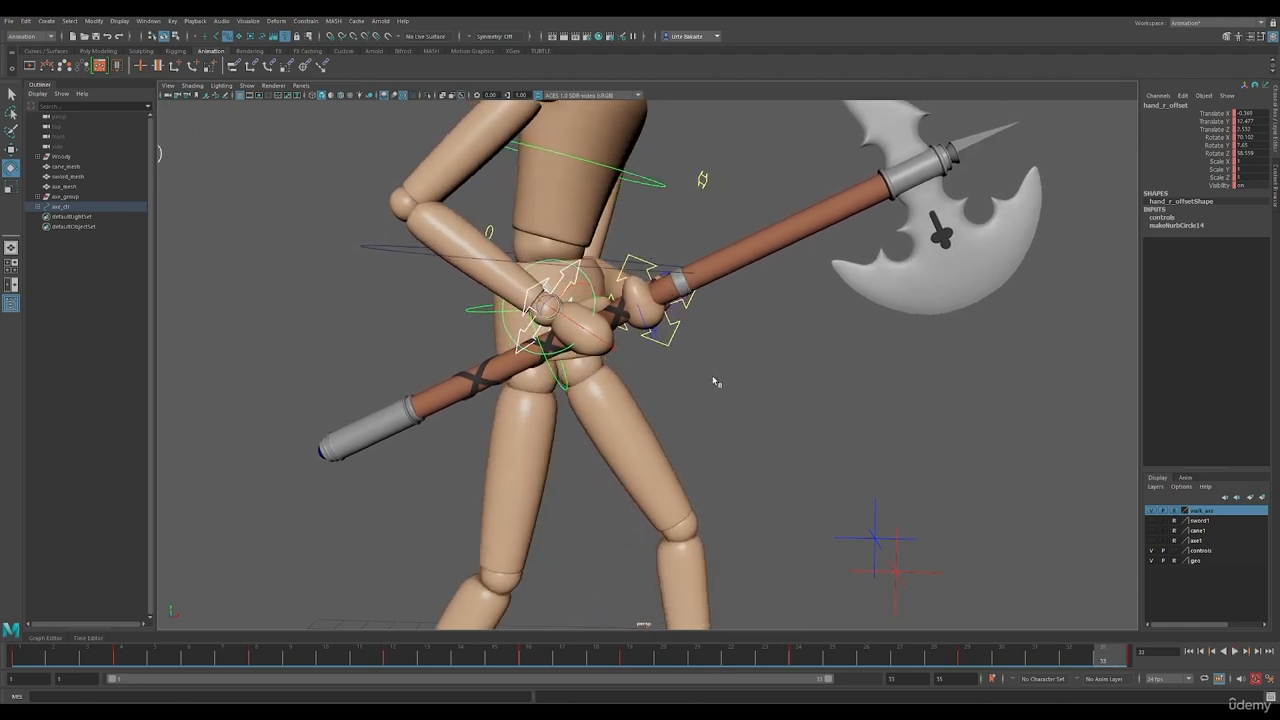
{"action": "left_click_drag", "start_coordinate": [705, 379], "coordinate": [664, 387], "text": "alt"}
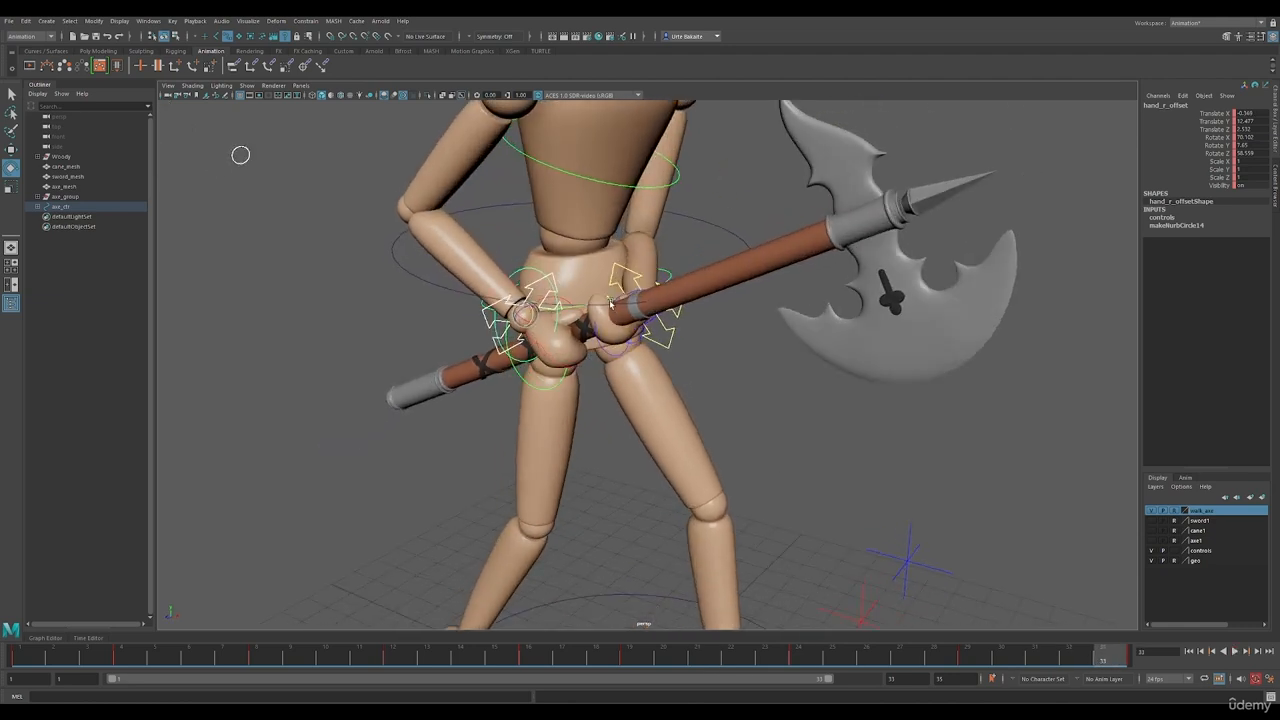
{"action": "scroll", "coordinate": [610, 303], "scroll_direction": "up", "scroll_amount": 3}
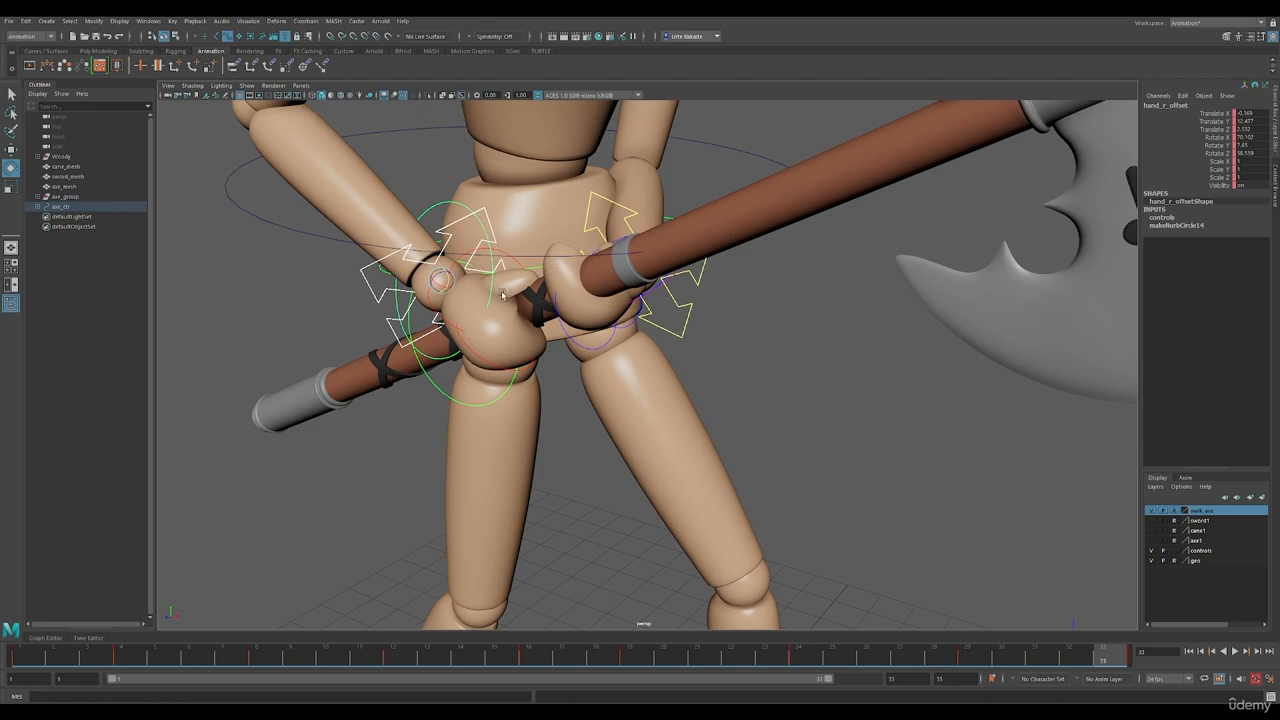
{"action": "scroll", "coordinate": [582, 376], "scroll_direction": "down", "scroll_amount": 5}
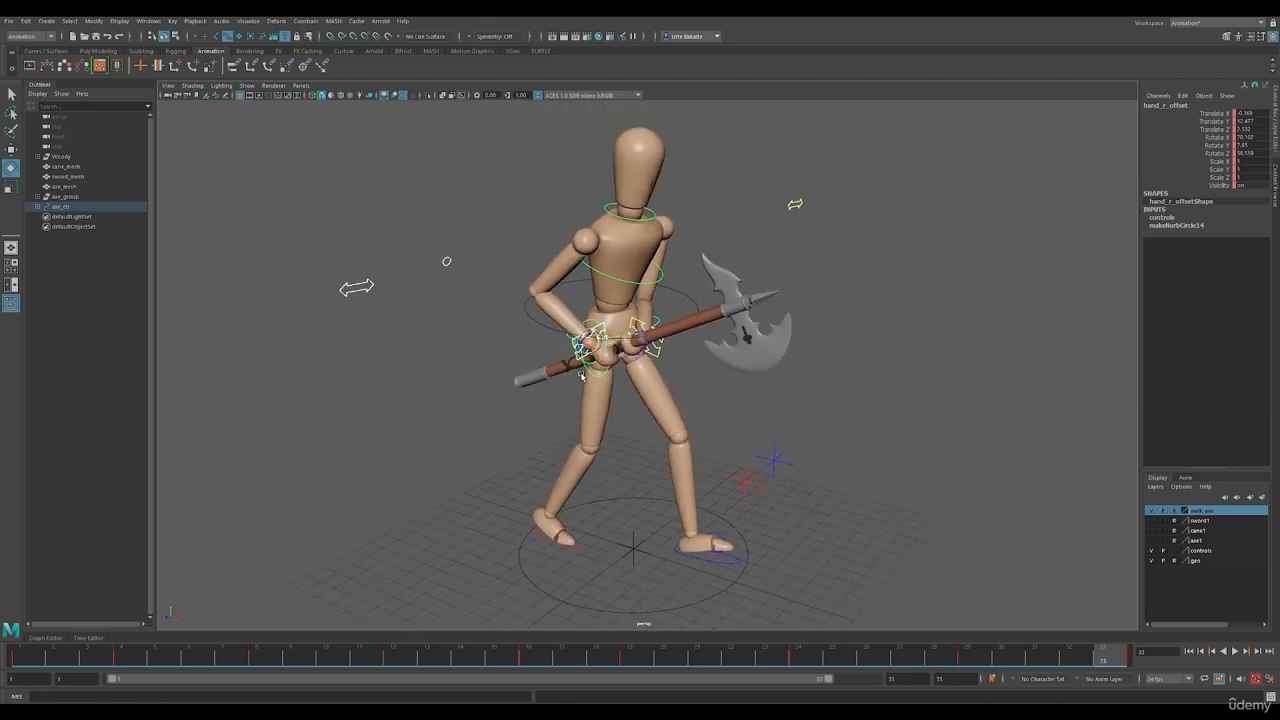
{"action": "left_click_drag", "start_coordinate": [708, 380], "coordinate": [680, 372], "text": "alt"}
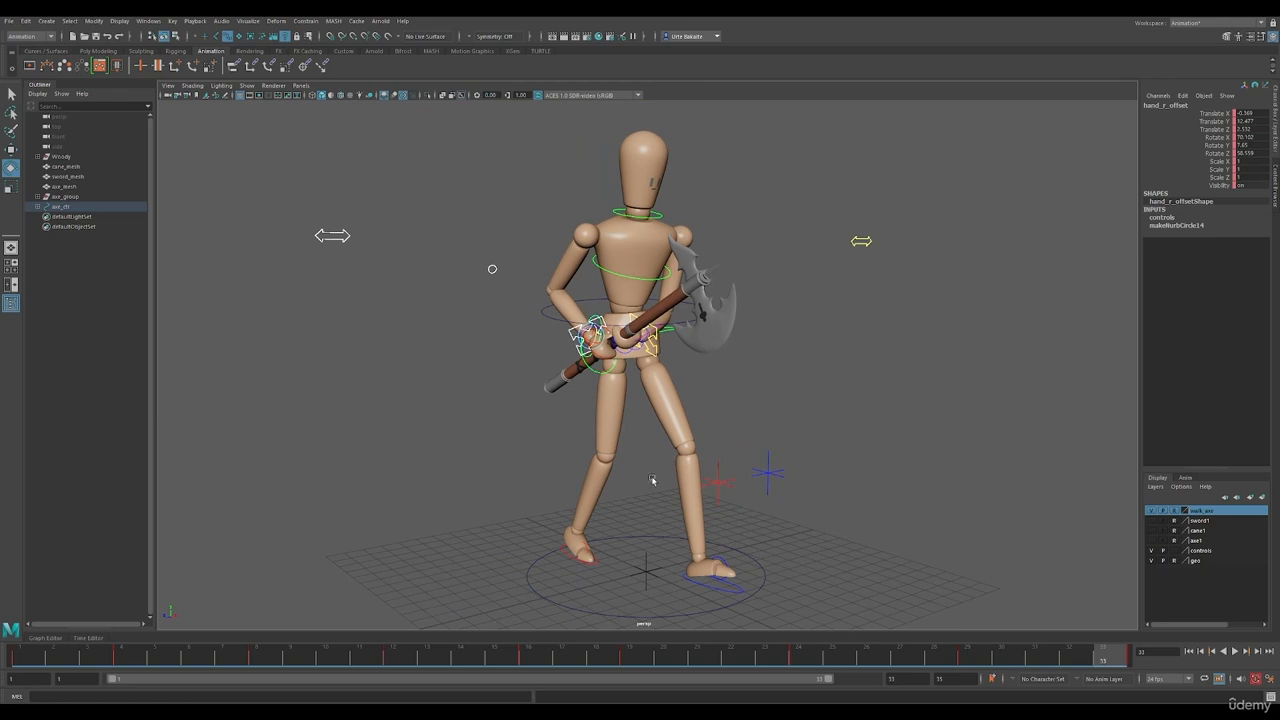
Select all of the mannequin's controls and extend the playback and animation ranges to end at frame 34.
{"action": "left_click", "coordinate": [646, 574]}
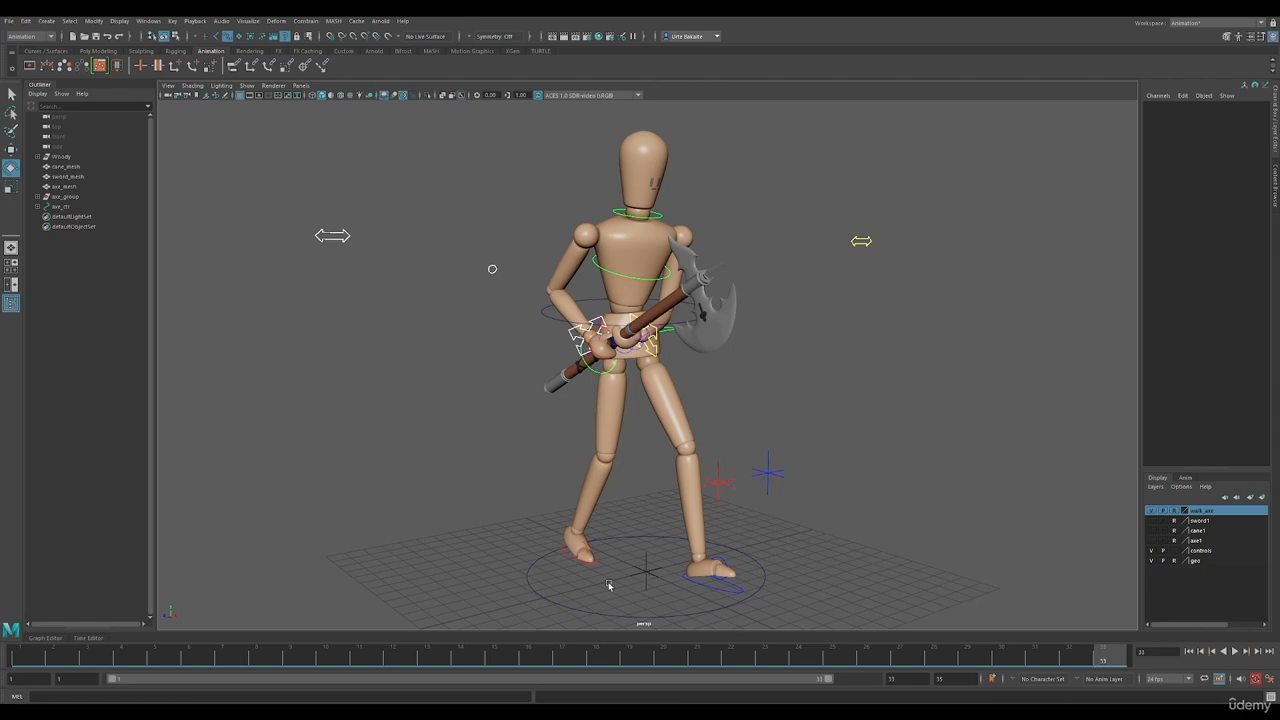
{"action": "left_click_drag", "start_coordinate": [609, 585], "coordinate": [675, 580], "text": "alt"}
{"action": "scroll", "coordinate": [760, 519], "scroll_direction": "down", "scroll_amount": 3}
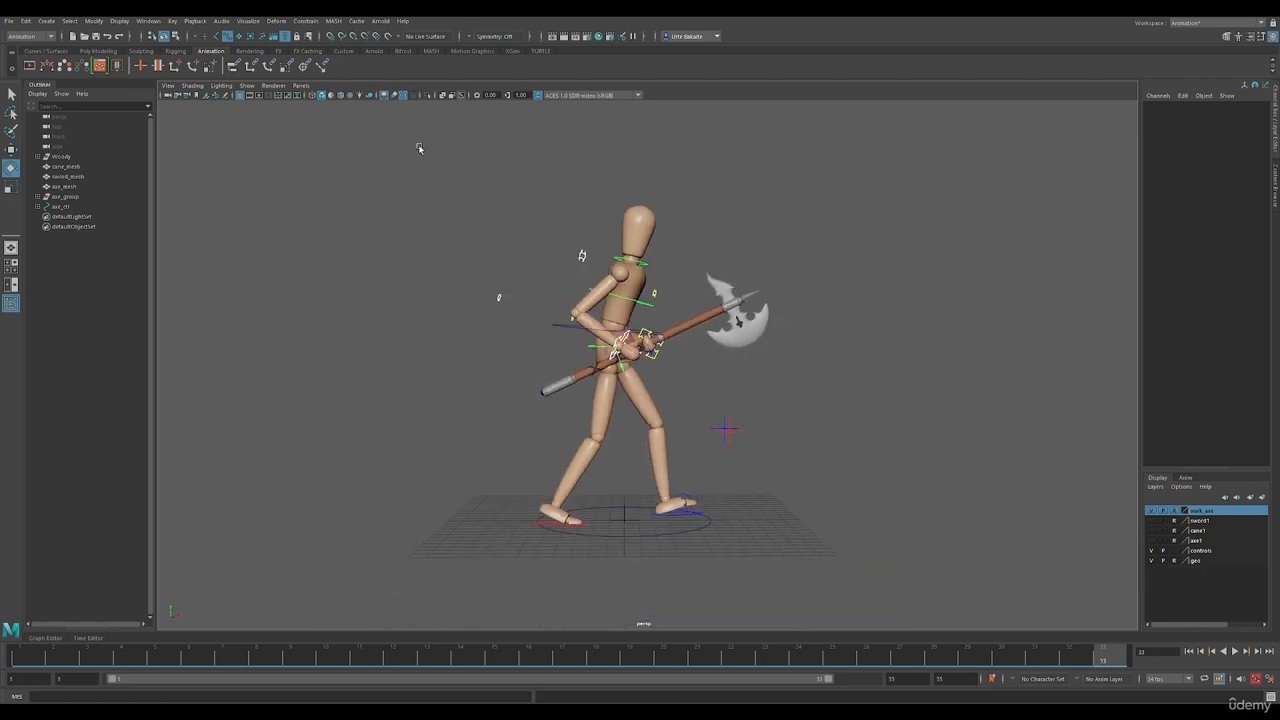
{"action": "left_click_drag", "start_coordinate": [419, 148], "coordinate": [876, 570]}
{"action": "left_click_drag", "start_coordinate": [843, 681], "coordinate": [853, 681]}
{"action": "double_click", "coordinate": [942, 679]}
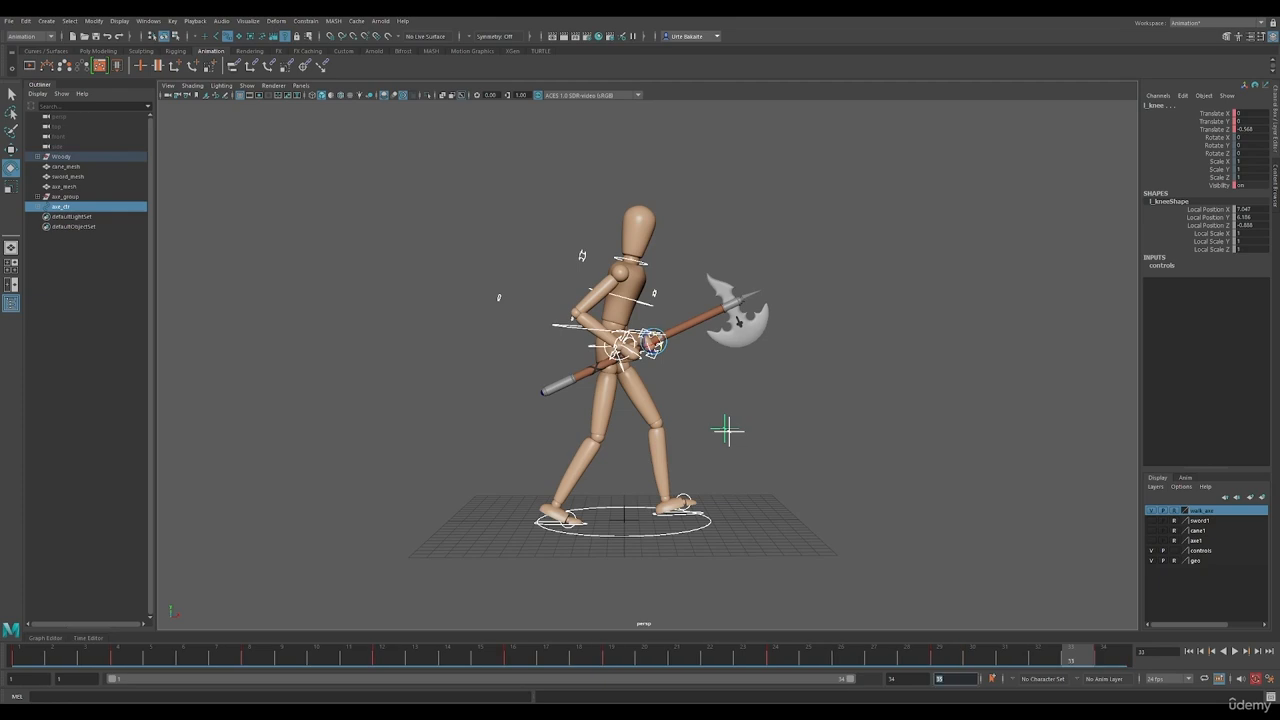
{"action": "type", "text": "34"}
{"action": "key", "text": "Return"}
Open the right foot control's curves in the Graph Editor, scrub to frame 18 and inspect Translate Y, Rotate X and Rotate Z.
{"action": "left_click", "coordinate": [768, 198]}
{"action": "scroll", "coordinate": [608, 503], "scroll_direction": "up", "scroll_amount": 5}
{"action": "middle_click_drag", "start_coordinate": [575, 580], "coordinate": [597, 453], "text": "alt"}
{"action": "left_click", "coordinate": [557, 511]}
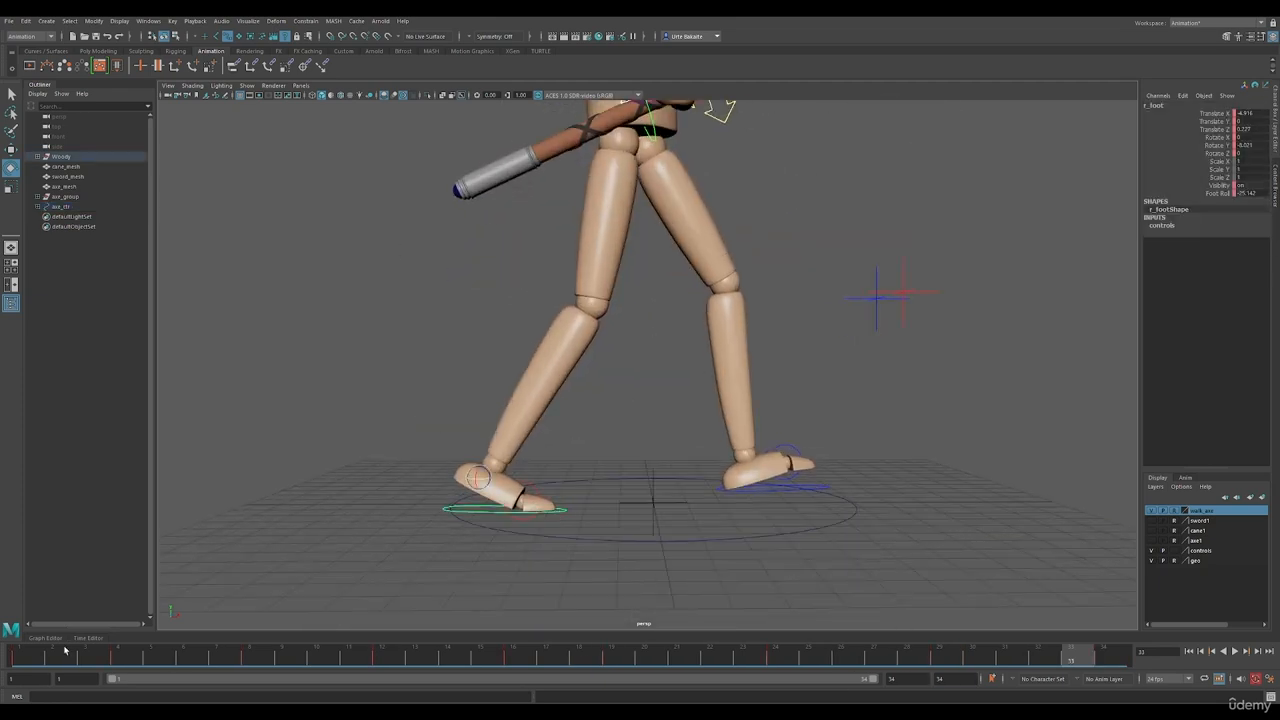
{"action": "left_click", "coordinate": [45, 638]}
{"action": "left_click_drag", "start_coordinate": [522, 659], "coordinate": [580, 659]}
{"action": "left_click", "coordinate": [88, 551]}
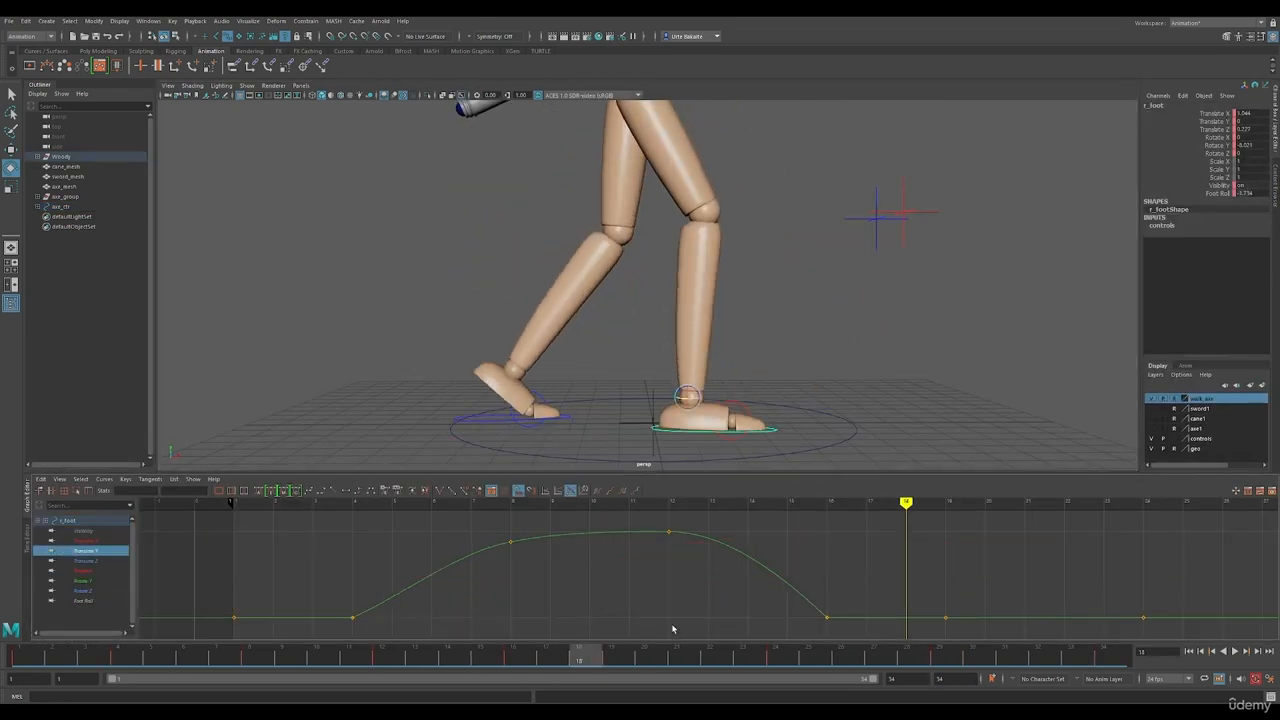
{"action": "left_click", "coordinate": [84, 570]}
{"action": "left_click", "coordinate": [84, 590]}
Switch the viewport to the front view framed on the feet and display the control curves in it.
{"action": "key", "text": "space"}
{"action": "key", "text": "space"}
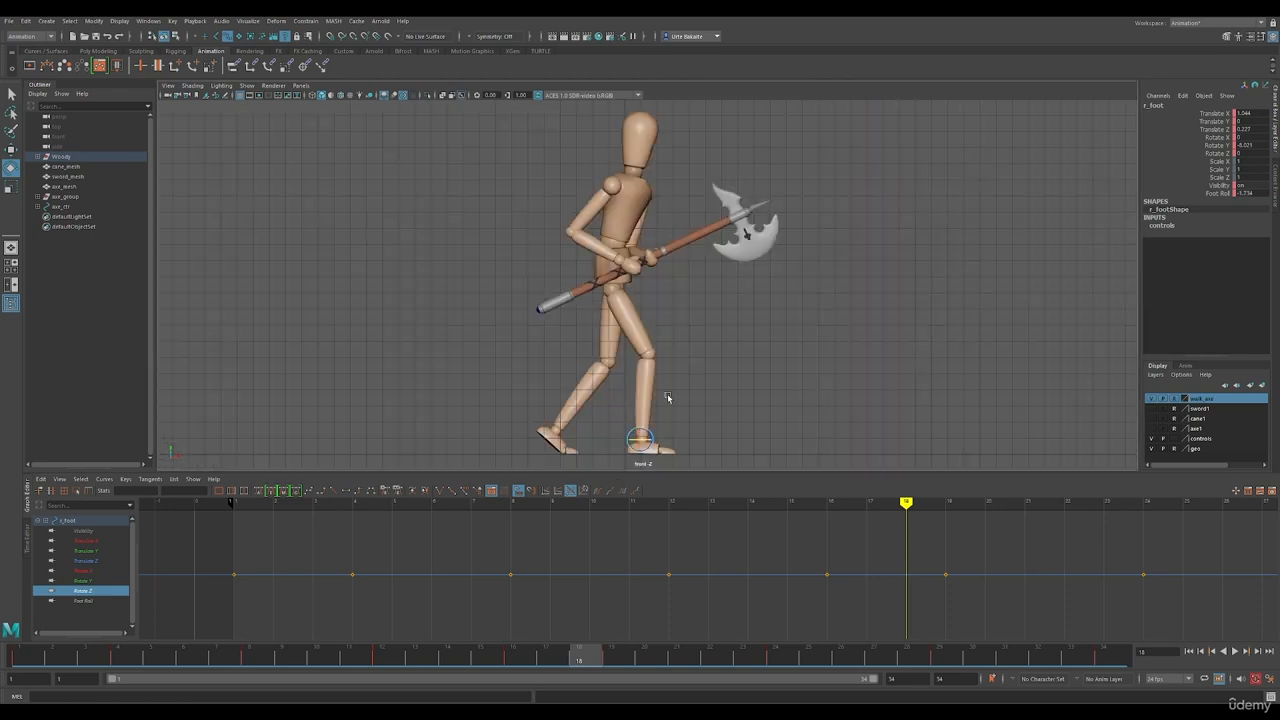
{"action": "scroll", "coordinate": [666, 397], "scroll_direction": "up", "scroll_amount": 4}
{"action": "middle_click_drag", "start_coordinate": [666, 397], "coordinate": [676, 290], "text": "alt"}
{"action": "scroll", "coordinate": [688, 334], "scroll_direction": "up", "scroll_amount": 3}
{"action": "left_click", "coordinate": [310, 311]}
{"action": "left_click", "coordinate": [247, 86]}
{"action": "left_click", "coordinate": [268, 148]}
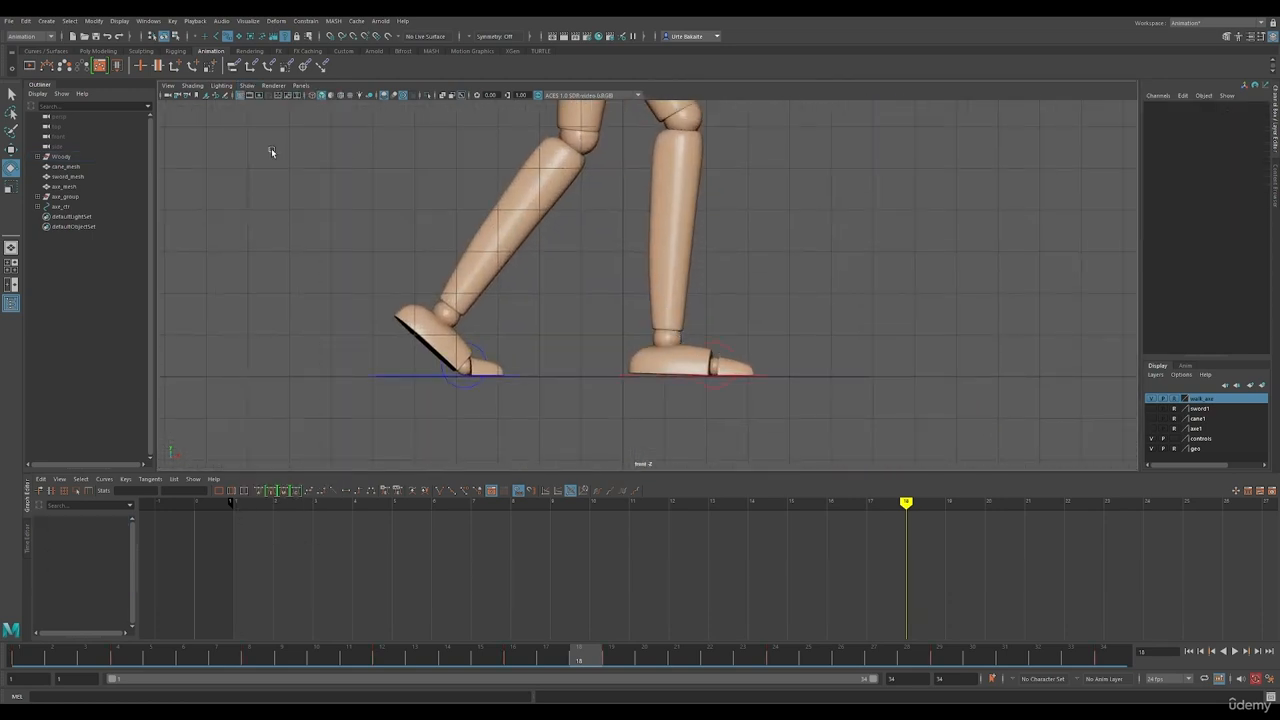
Set the right foot control's Foot Roll to 0 at frame 18 and scrub frames 16 to 18 to check it.
{"action": "left_click", "coordinate": [809, 376]}
{"action": "left_click", "coordinate": [1245, 193]}
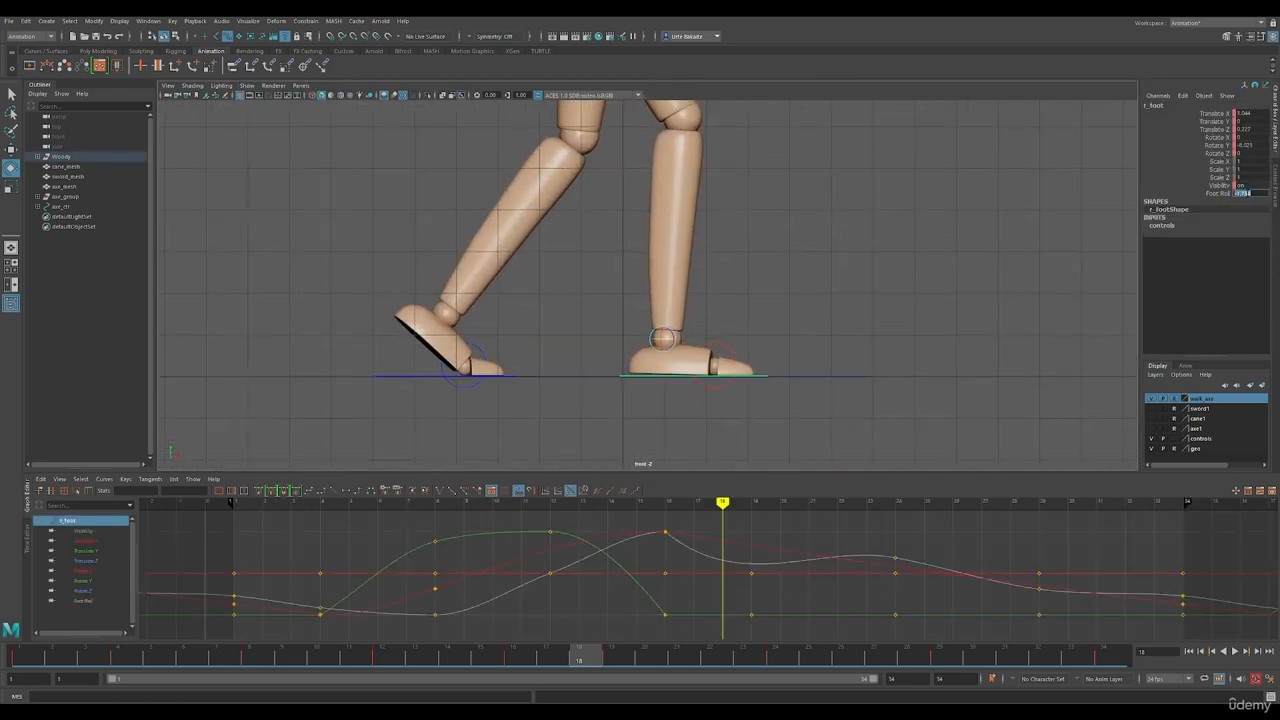
{"action": "type", "text": "0"}
{"action": "key", "text": "Return"}
{"action": "left_click_drag", "start_coordinate": [522, 664], "coordinate": [578, 661]}
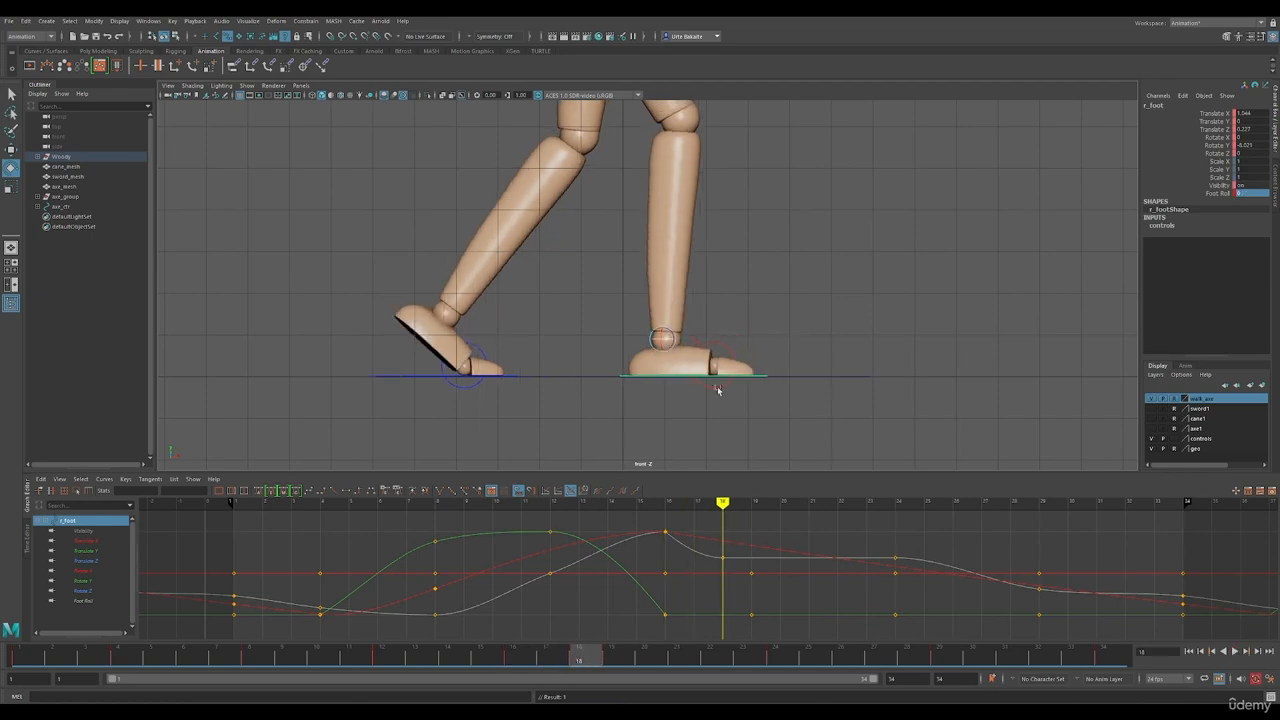
Raise the right toes with the toe control's Rotate Z at frame 18 and scrub frames 16 to 18 to check.
{"action": "left_click", "coordinate": [714, 386]}
{"action": "left_click", "coordinate": [1217, 154]}
{"action": "middle_click_drag", "start_coordinate": [876, 380], "coordinate": [920, 379]}
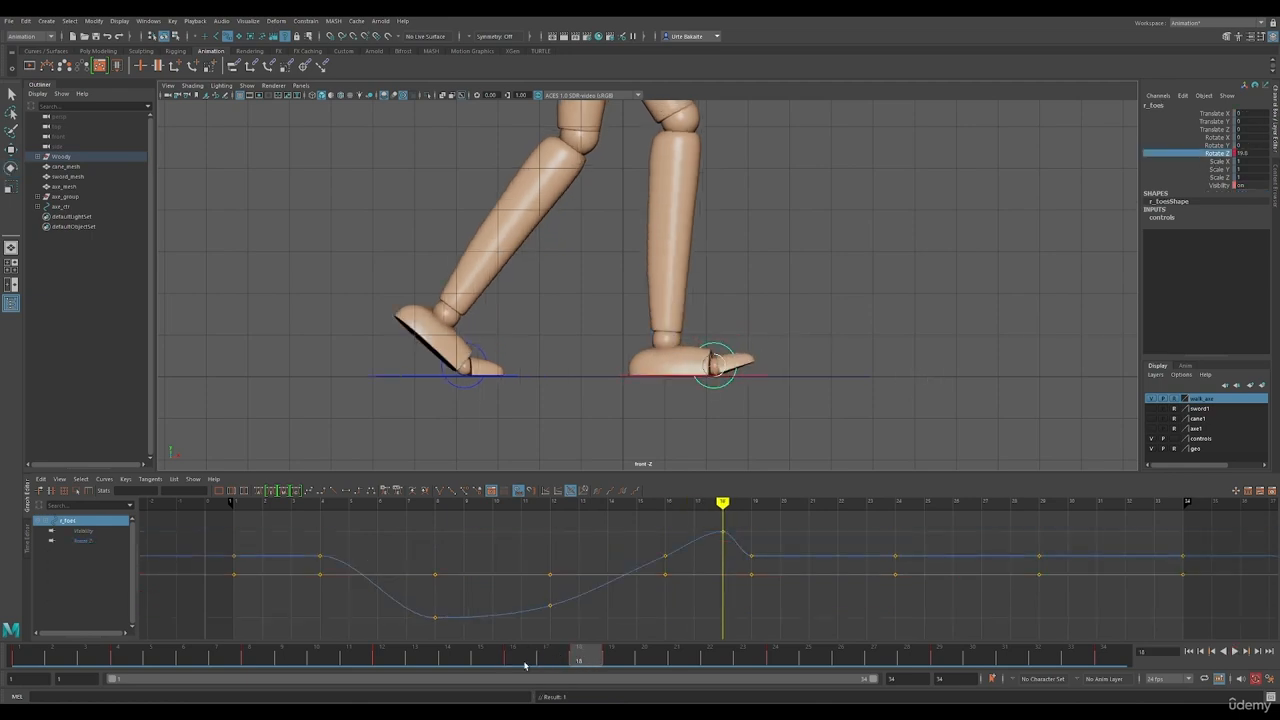
{"action": "left_click_drag", "start_coordinate": [526, 665], "coordinate": [586, 661]}
Smooth the tangent of the right foot control's Translate Y key at frame 4 in the Graph Editor.
{"action": "left_click_drag", "start_coordinate": [796, 356], "coordinate": [836, 388]}
{"action": "left_click", "coordinate": [84, 542]}
{"action": "left_click", "coordinate": [84, 551]}
{"action": "left_click_drag", "start_coordinate": [293, 598], "coordinate": [354, 630]}
{"action": "left_click", "coordinate": [259, 491]}
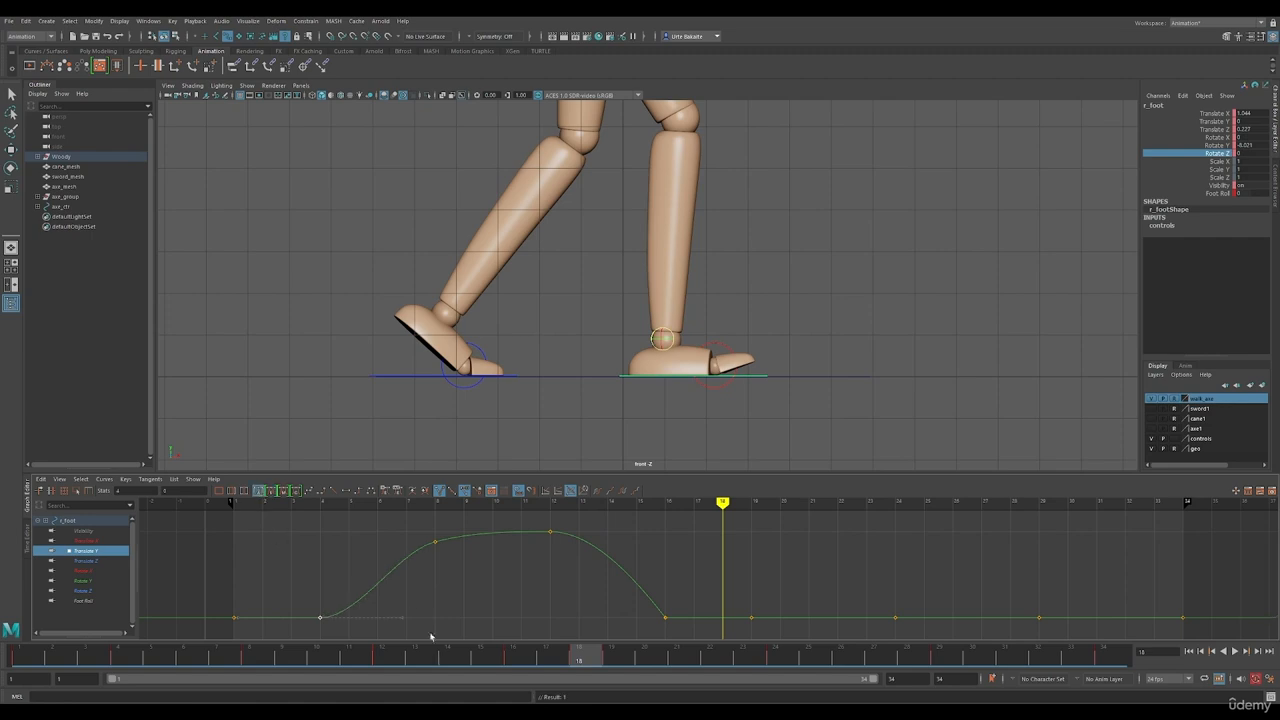
Play the walk, then lower the right foot's Translate Y key at frame 12 to about the height of the frame 8 key.
{"action": "left_click", "coordinate": [31, 659]}
{"action": "key", "text": "alt+v"}
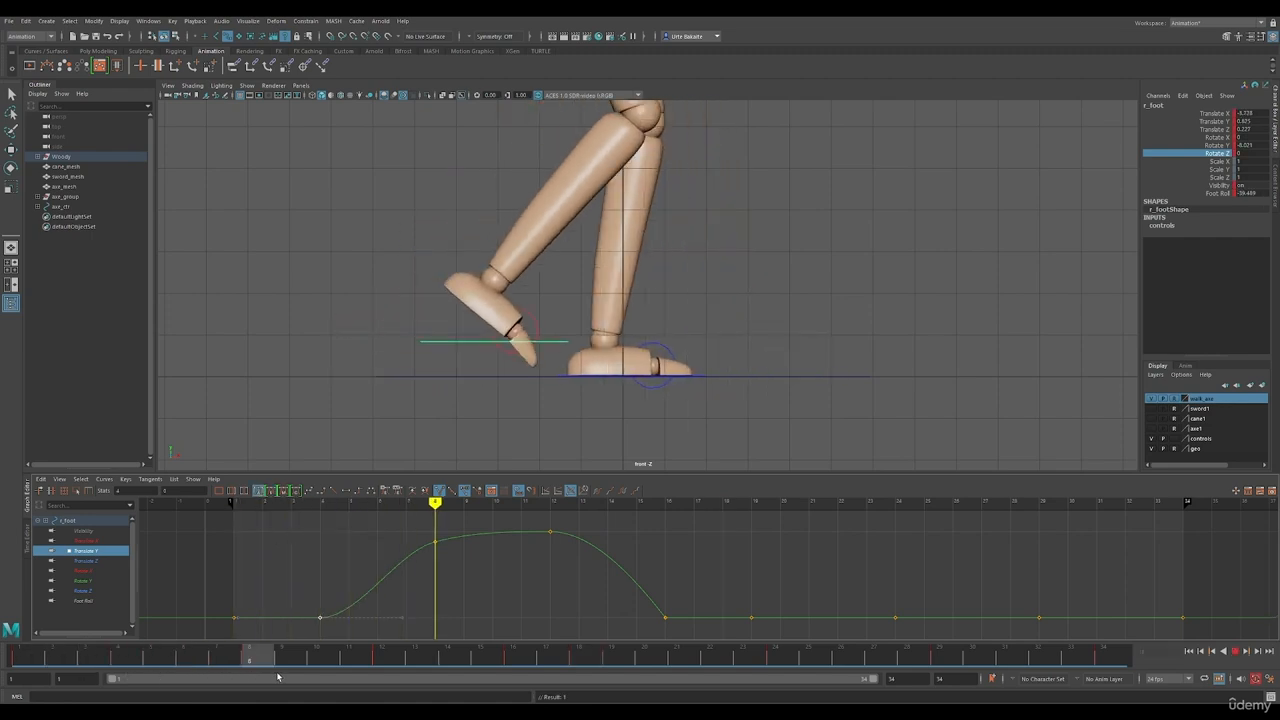
{"action": "key", "text": "alt+v"}
{"action": "left_click_drag", "start_coordinate": [556, 543], "coordinate": [563, 547]}
{"action": "middle_click_drag", "start_coordinate": [565, 524], "coordinate": [568, 534], "text": "shift"}
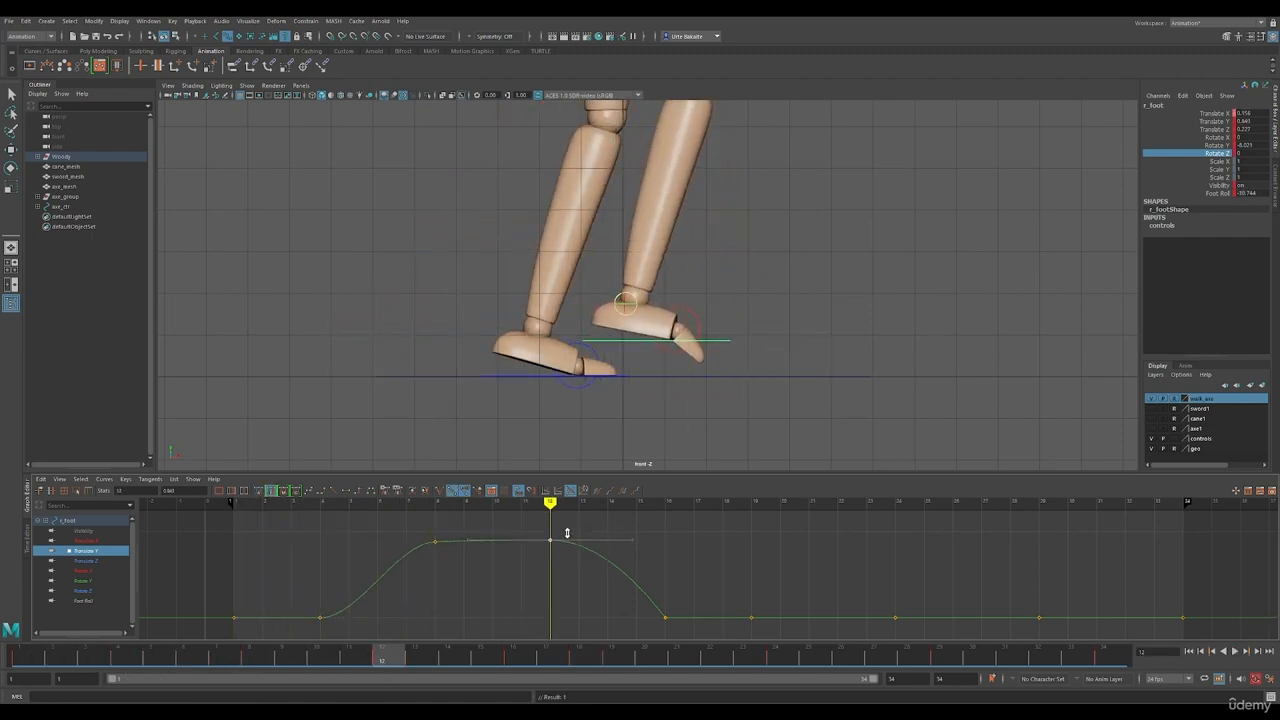
Lower the right foot's Translate Y key at frame 8 to about 0.8 and scrub the walk to check it.
{"action": "mouse_move", "coordinate": [247, 658]}
{"action": "left_mouse_down"}
{"action": "mouse_move", "coordinate": [347, 656]}
{"action": "mouse_move", "coordinate": [257, 657]}
{"action": "left_mouse_up"}
{"action": "left_click_drag", "start_coordinate": [415, 527], "coordinate": [445, 543]}
{"action": "middle_click_drag", "start_coordinate": [443, 520], "coordinate": [443, 528], "text": "shift"}
{"action": "left_click", "coordinate": [163, 662]}
{"action": "left_click_drag", "start_coordinate": [163, 662], "coordinate": [486, 648]}
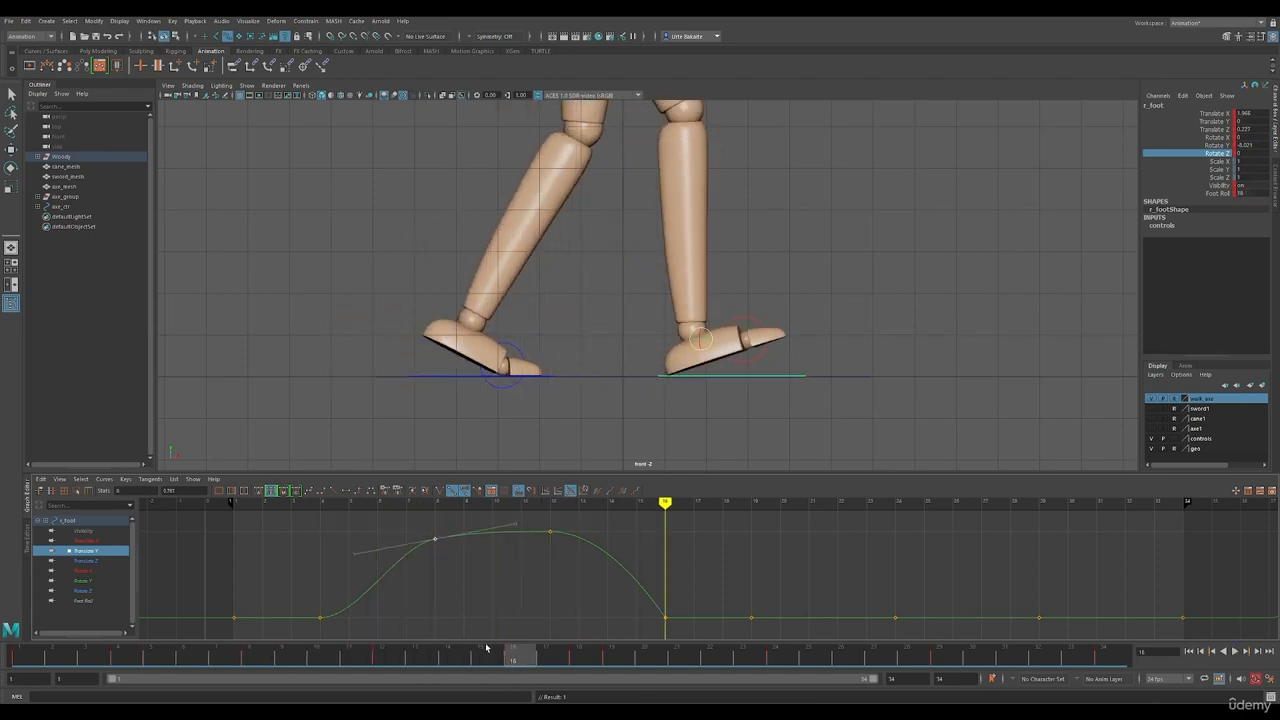
Check the right foot control's Rotate Z and Foot Roll curves while playing and scrubbing the walk.
{"action": "left_click", "coordinate": [84, 590]}
{"action": "key", "text": "alt+v"}
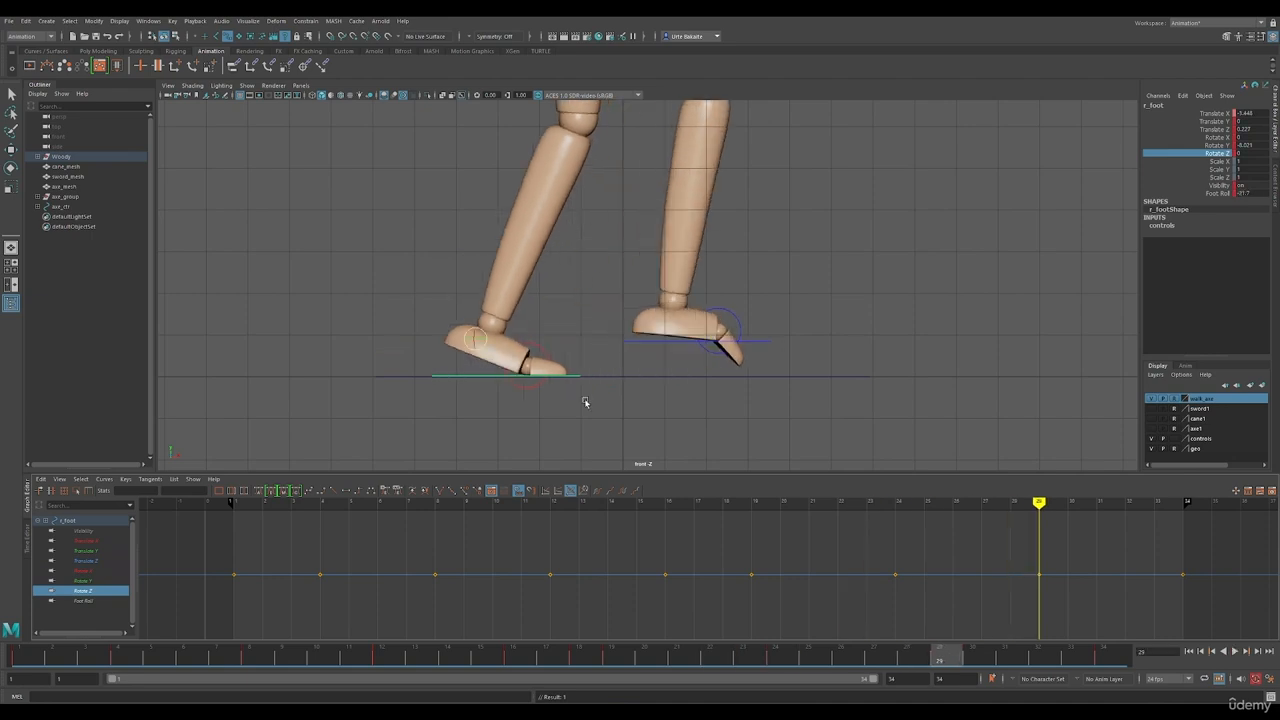
{"action": "left_click", "coordinate": [84, 600]}
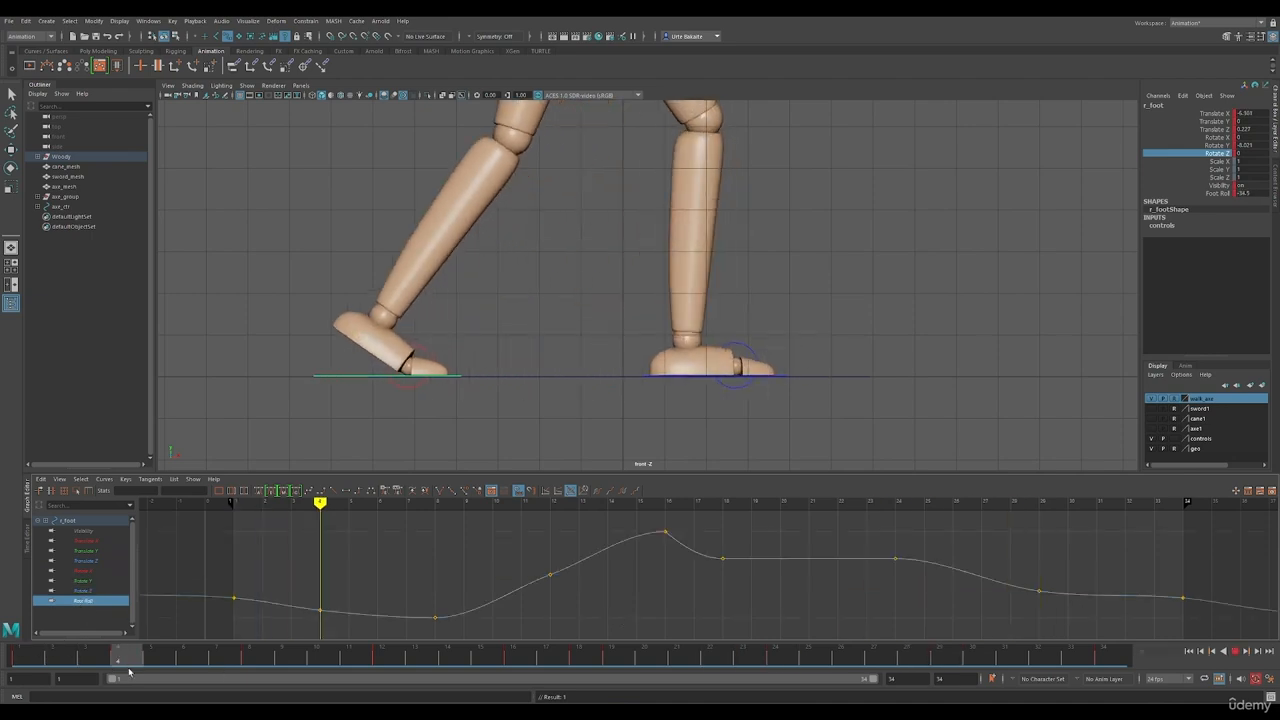
{"action": "left_click_drag", "start_coordinate": [493, 681], "coordinate": [940, 683]}
{"action": "key", "text": "ctrl+z"}
Lower the left foot's Translate Y keys at frames 24 and 29 to about 0.73 and 0.77, and adjust the frame 19 tangent.
{"action": "left_click", "coordinate": [674, 342]}
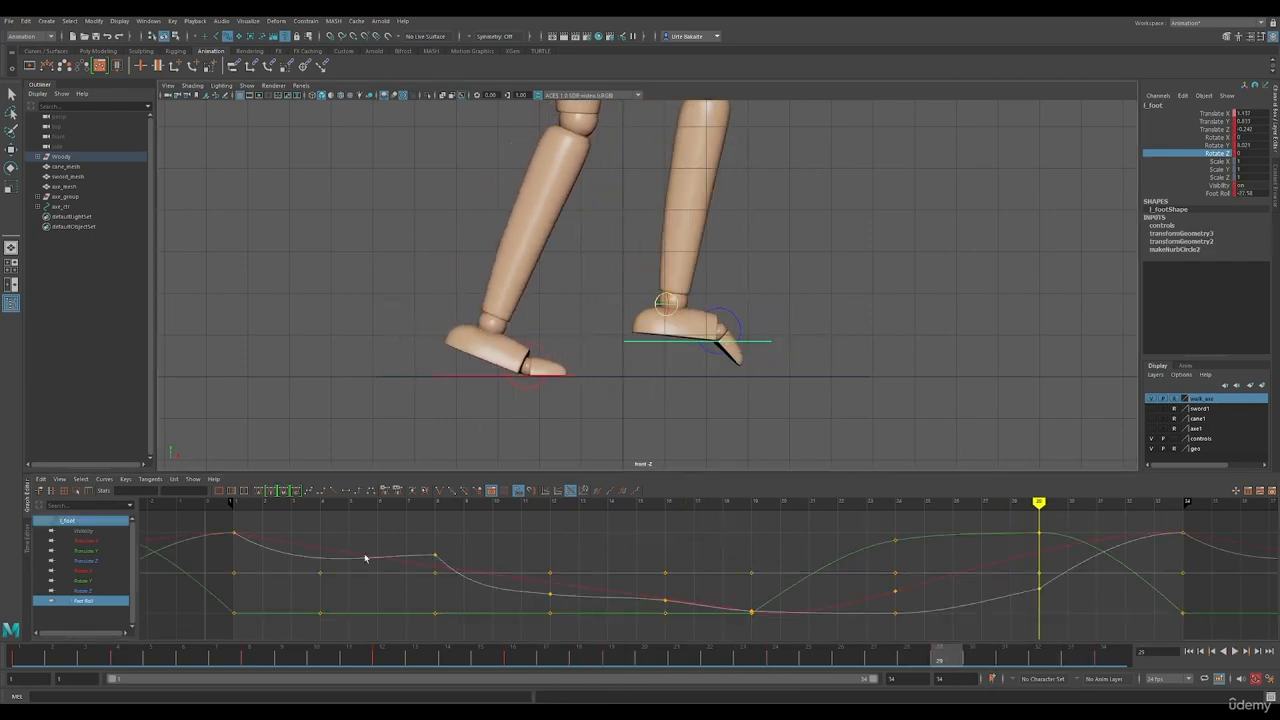
{"action": "left_click", "coordinate": [86, 551]}
{"action": "key", "text": "alt+v"}
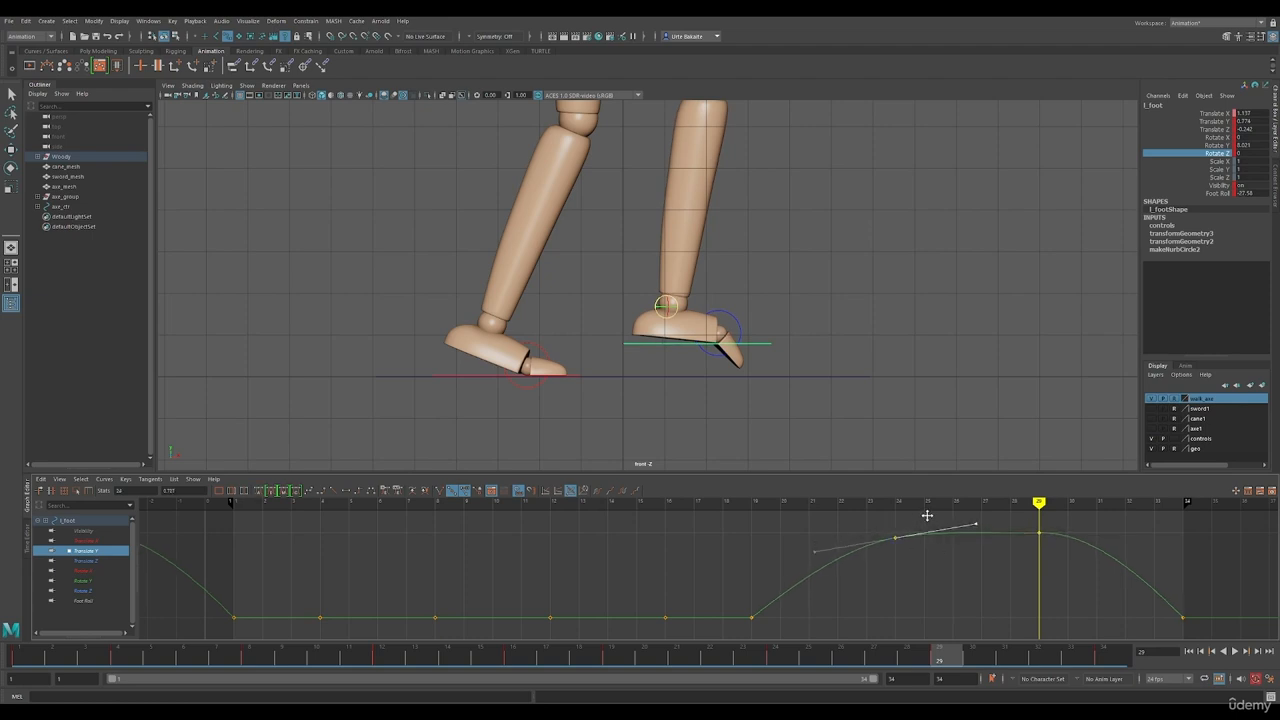
{"action": "left_click_drag", "start_coordinate": [780, 660], "coordinate": [1119, 670]}
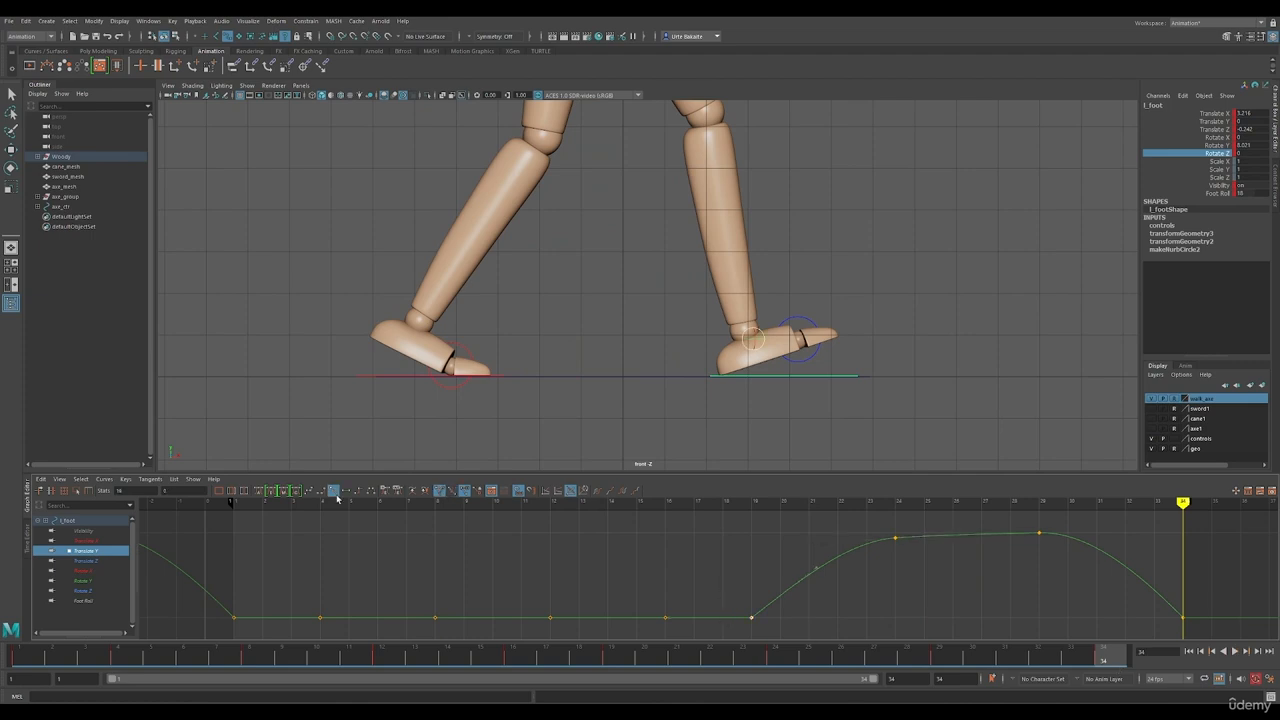
{"action": "left_click_drag", "start_coordinate": [632, 648], "coordinate": [1085, 655]}
Review the left foot's curves and insert a Foot Roll key at frame 4, almost level with the frame 8 key.
{"action": "left_click", "coordinate": [86, 562]}
{"action": "left_click", "coordinate": [85, 581]}
{"action": "left_click", "coordinate": [82, 602]}
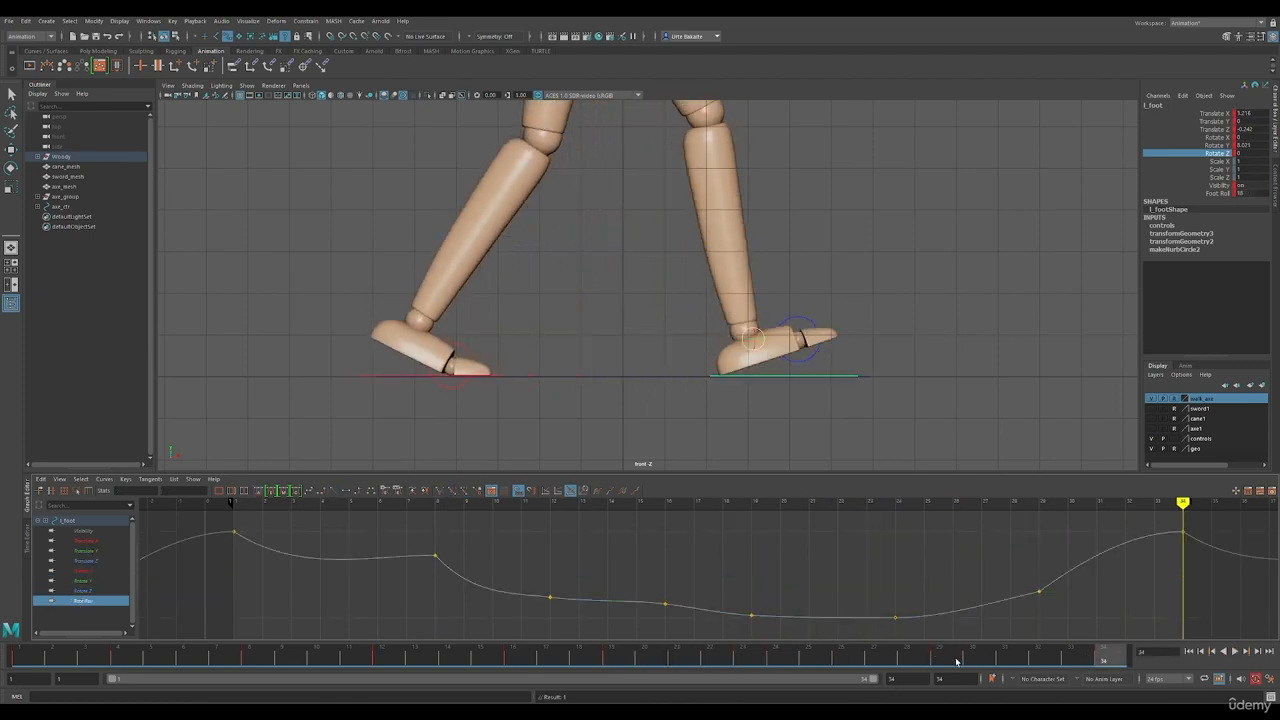
{"action": "left_click_drag", "start_coordinate": [957, 661], "coordinate": [249, 660]}
{"action": "left_click", "coordinate": [322, 558]}
{"action": "right_click", "coordinate": [322, 558]}
{"action": "left_click", "coordinate": [346, 565]}
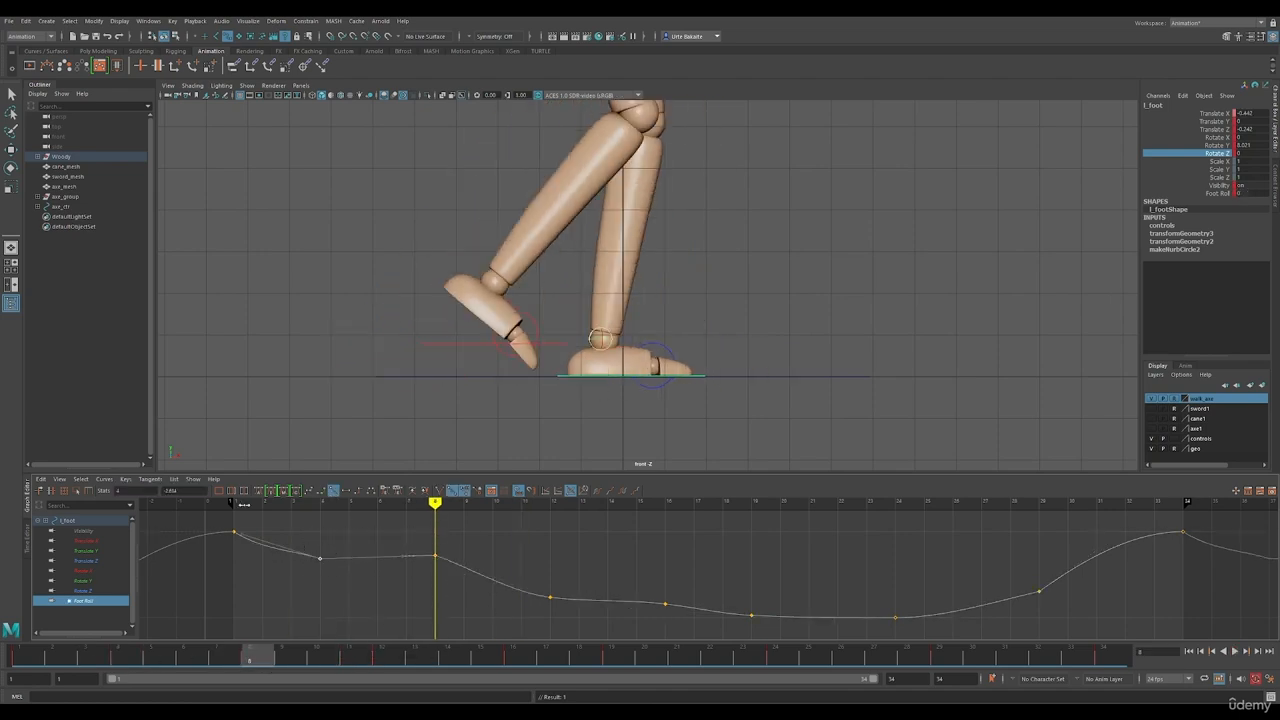
Check the left toes at frame 1, move the added left Foot Roll key to frame 3 level with frame 8, and play the walk.
{"action": "left_click_drag", "start_coordinate": [92, 665], "coordinate": [18, 662]}
{"action": "left_click", "coordinate": [767, 346]}
{"action": "key", "text": "e"}
{"action": "left_click", "coordinate": [838, 376]}
{"action": "left_click", "coordinate": [85, 601]}
{"action": "key", "text": "alt+v"}
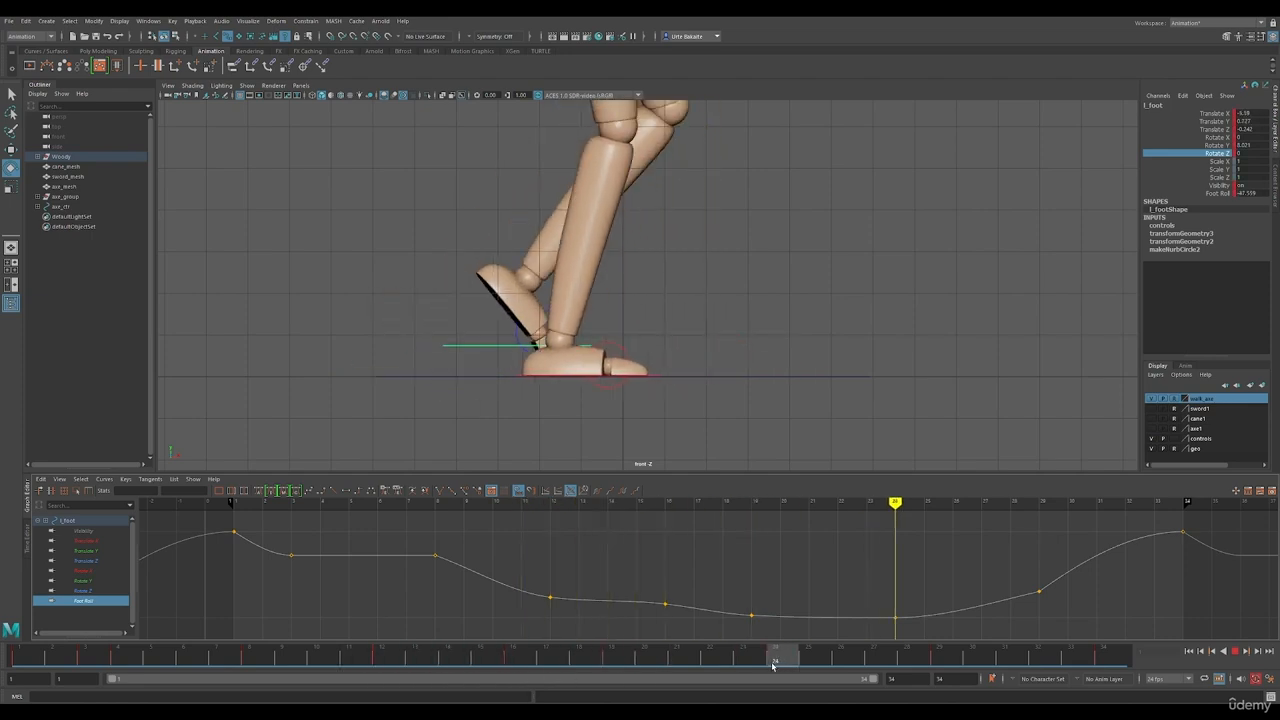
Try a flatter outgoing tangent on the left foot's Foot Roll key at frame 29, undo it, and replay the walk.
{"action": "left_click_drag", "start_coordinate": [1065, 655], "coordinate": [1104, 657]}
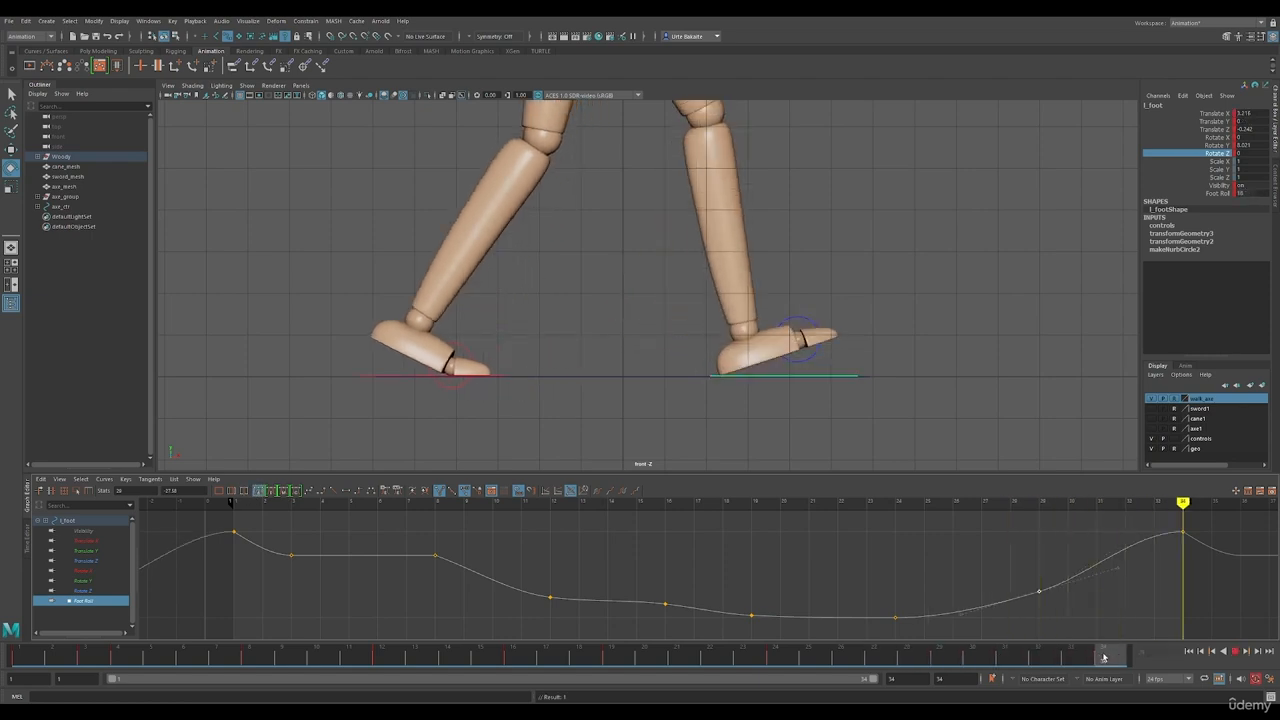
{"action": "middle_click_drag", "start_coordinate": [823, 238], "coordinate": [846, 311], "text": "alt"}
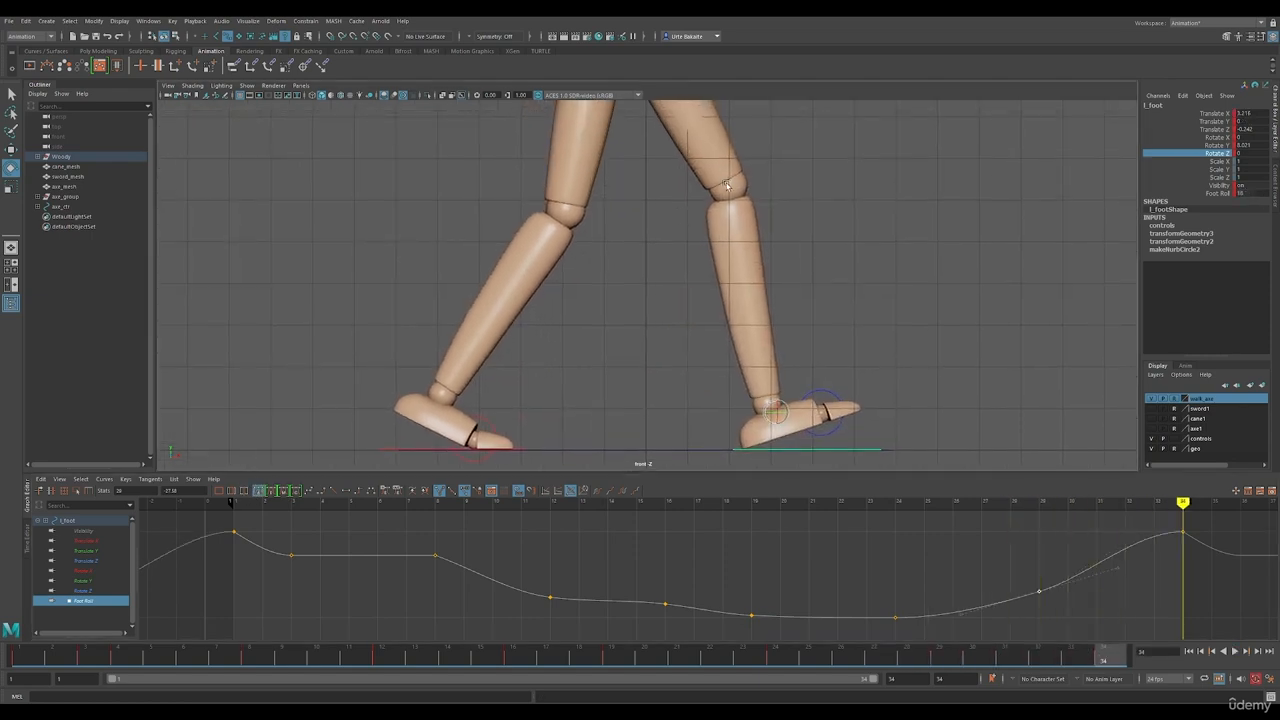
{"action": "left_click_drag", "start_coordinate": [26, 657], "coordinate": [969, 662]}
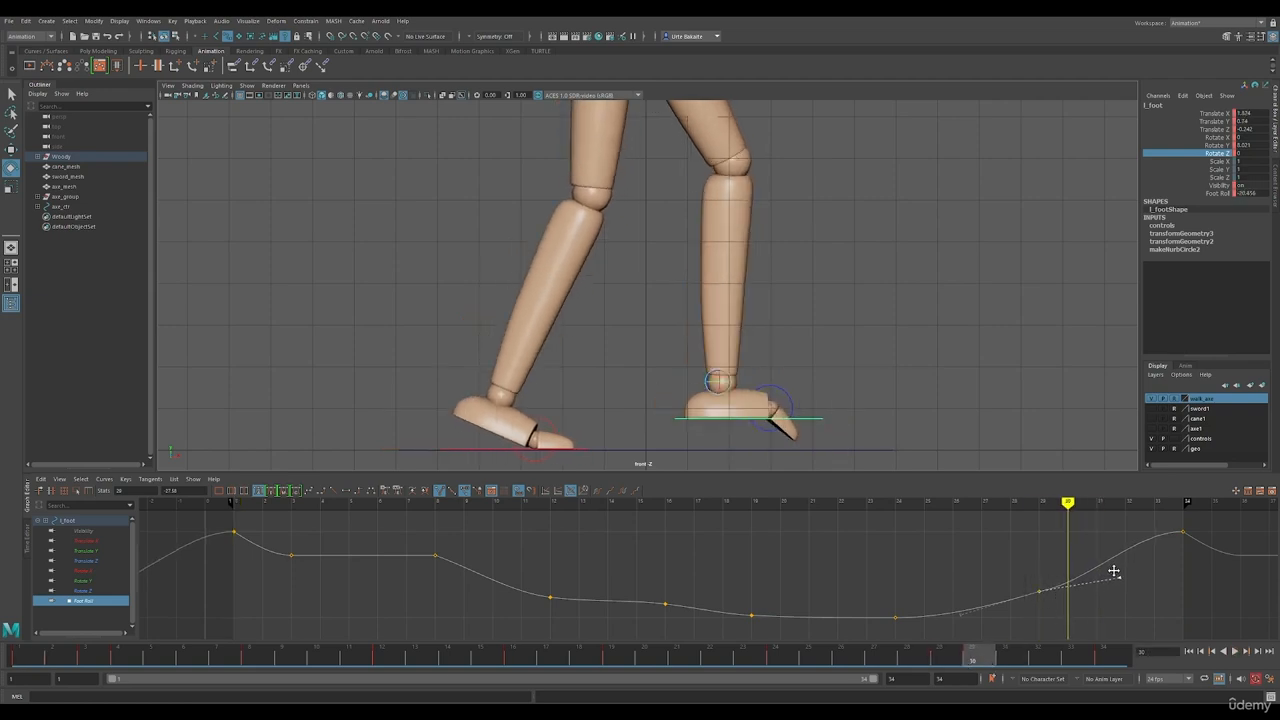
{"action": "left_click_drag", "start_coordinate": [1114, 571], "coordinate": [1126, 611]}
{"action": "key", "text": "ctrl+z"}
{"action": "left_click_drag", "start_coordinate": [971, 660], "coordinate": [1101, 658]}
{"action": "left_click", "coordinate": [31, 658]}
{"action": "key", "text": "alt+v"}
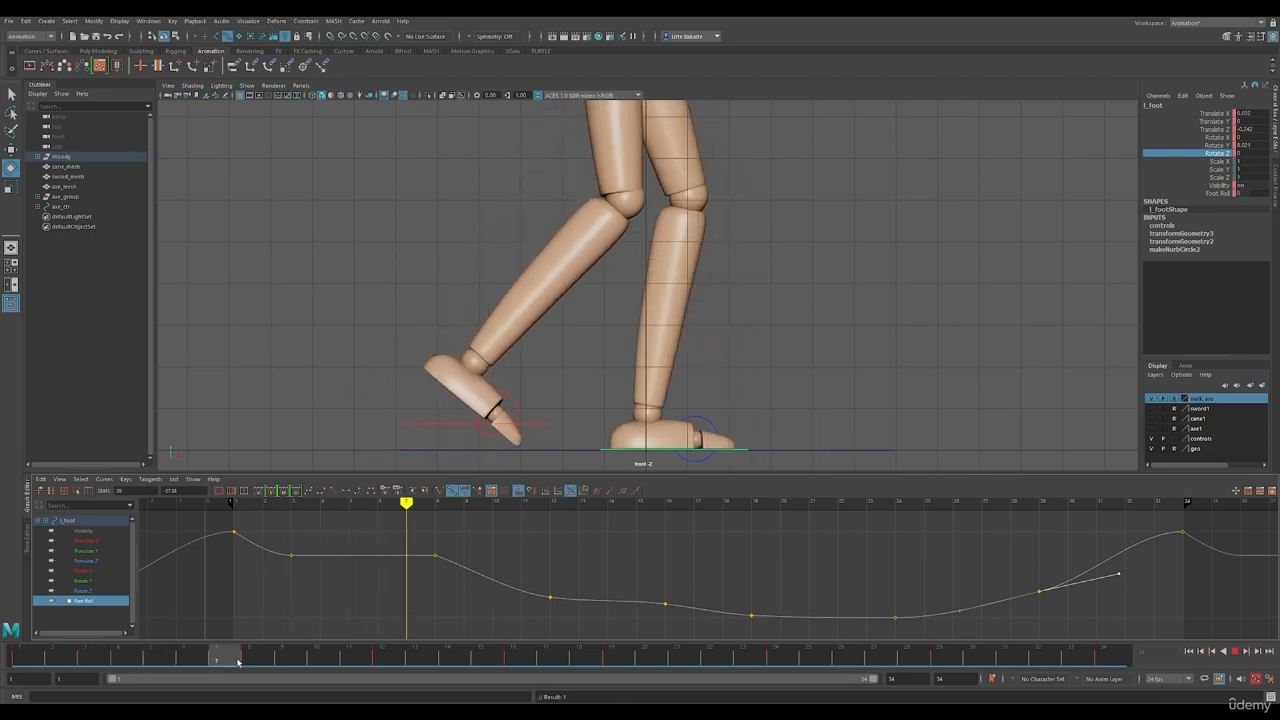
Steepen the outgoing tangents of the left foot's Foot Roll keys at frames 8 and 29, scrubbing to check the motion.
{"action": "left_click_drag", "start_coordinate": [238, 661], "coordinate": [316, 662]}
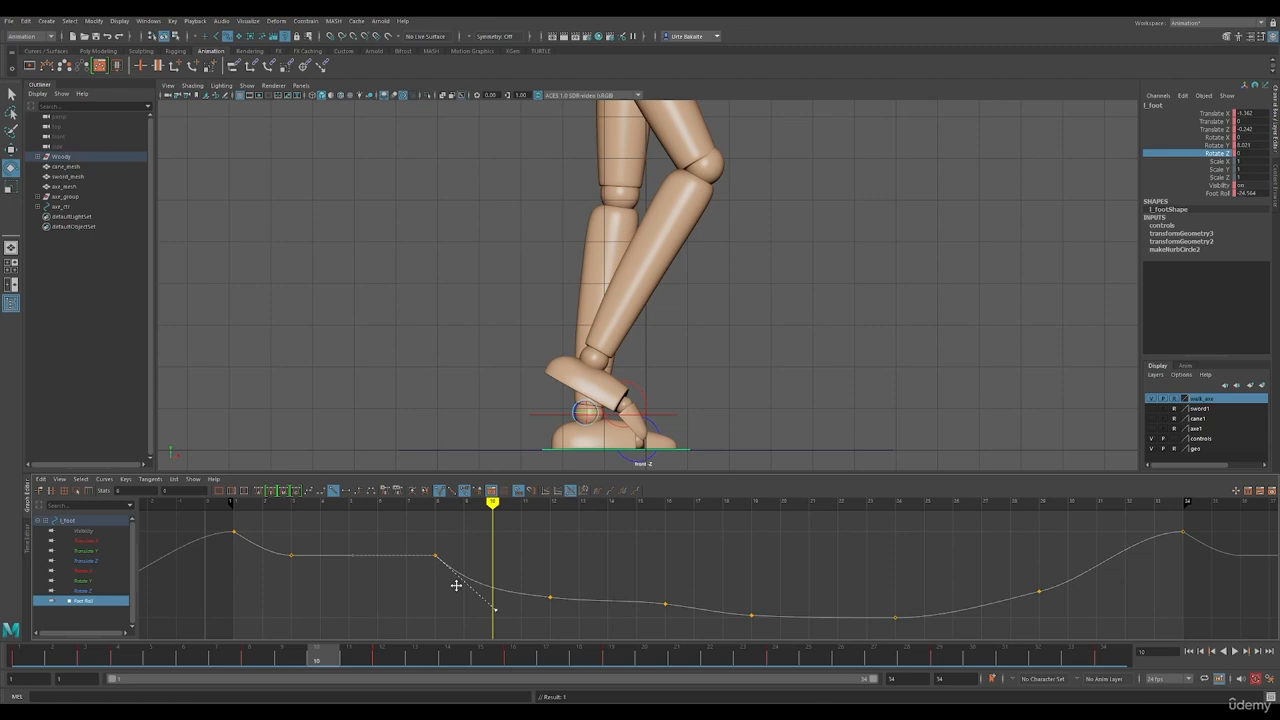
{"action": "middle_click_drag", "start_coordinate": [456, 585], "coordinate": [450, 591]}
{"action": "left_click_drag", "start_coordinate": [316, 662], "coordinate": [937, 678]}
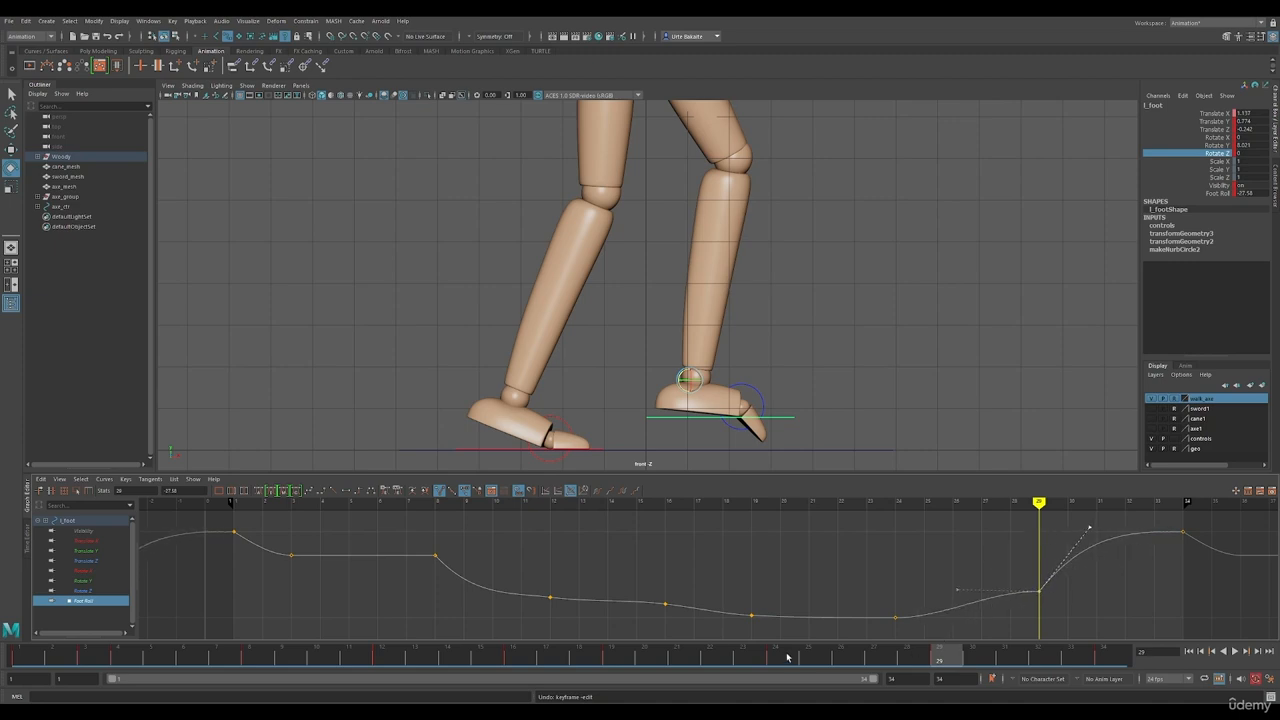
Steepen the outgoing tangent of the right foot's Foot Roll key at frame 16 and scrub the whole walk to check.
{"action": "left_click_drag", "start_coordinate": [787, 657], "coordinate": [512, 663]}
{"action": "left_click", "coordinate": [751, 450]}
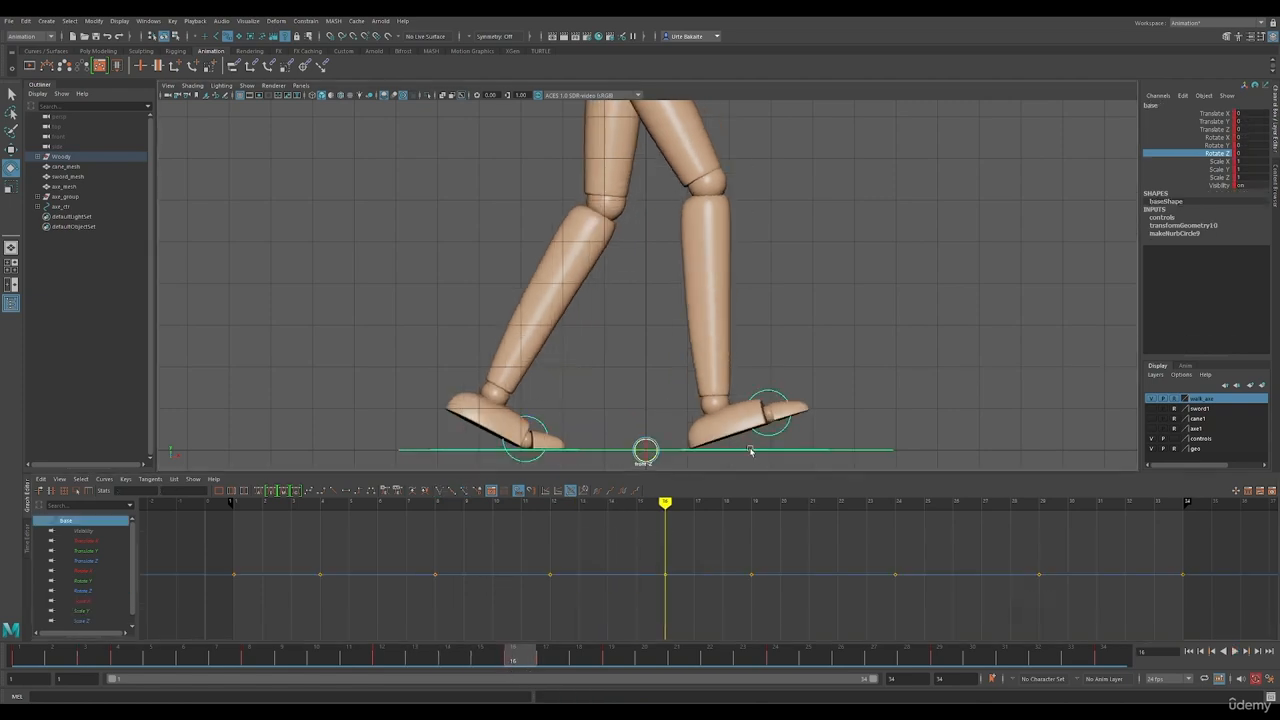
{"action": "left_click", "coordinate": [770, 392]}
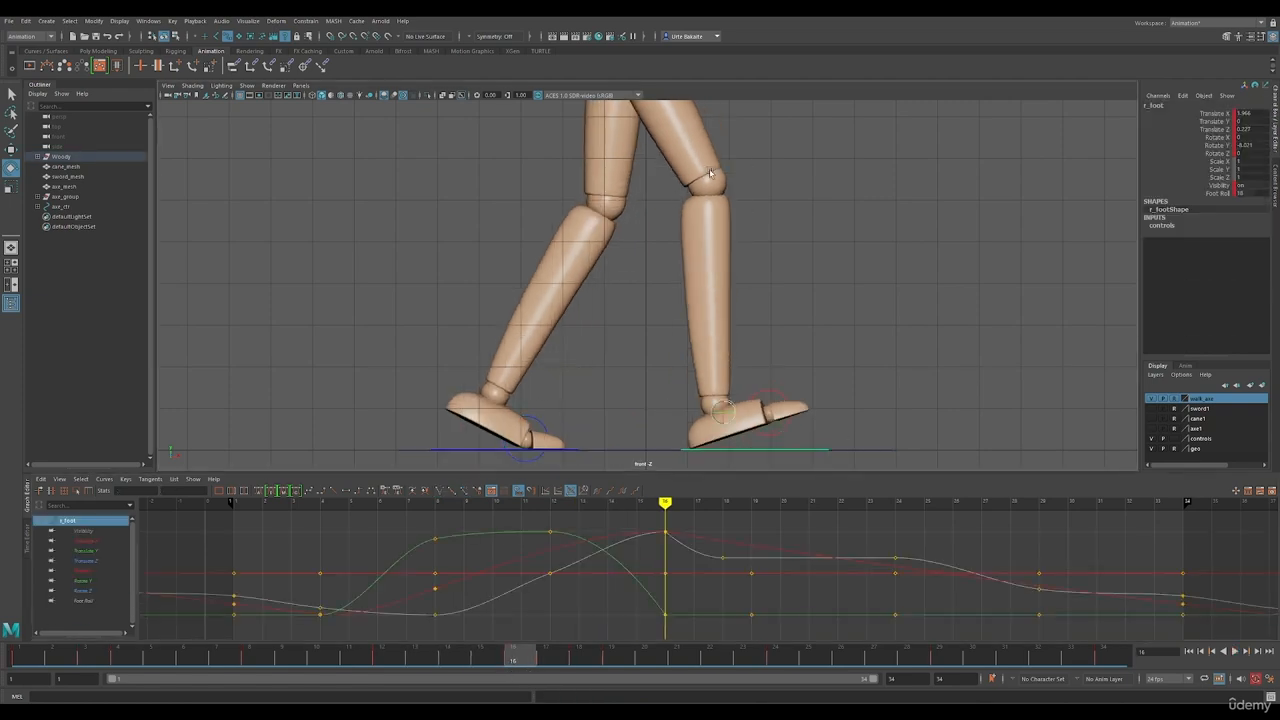
{"action": "left_click_drag", "start_coordinate": [521, 660], "coordinate": [548, 660]}
{"action": "left_click_drag", "start_coordinate": [706, 540], "coordinate": [749, 581]}
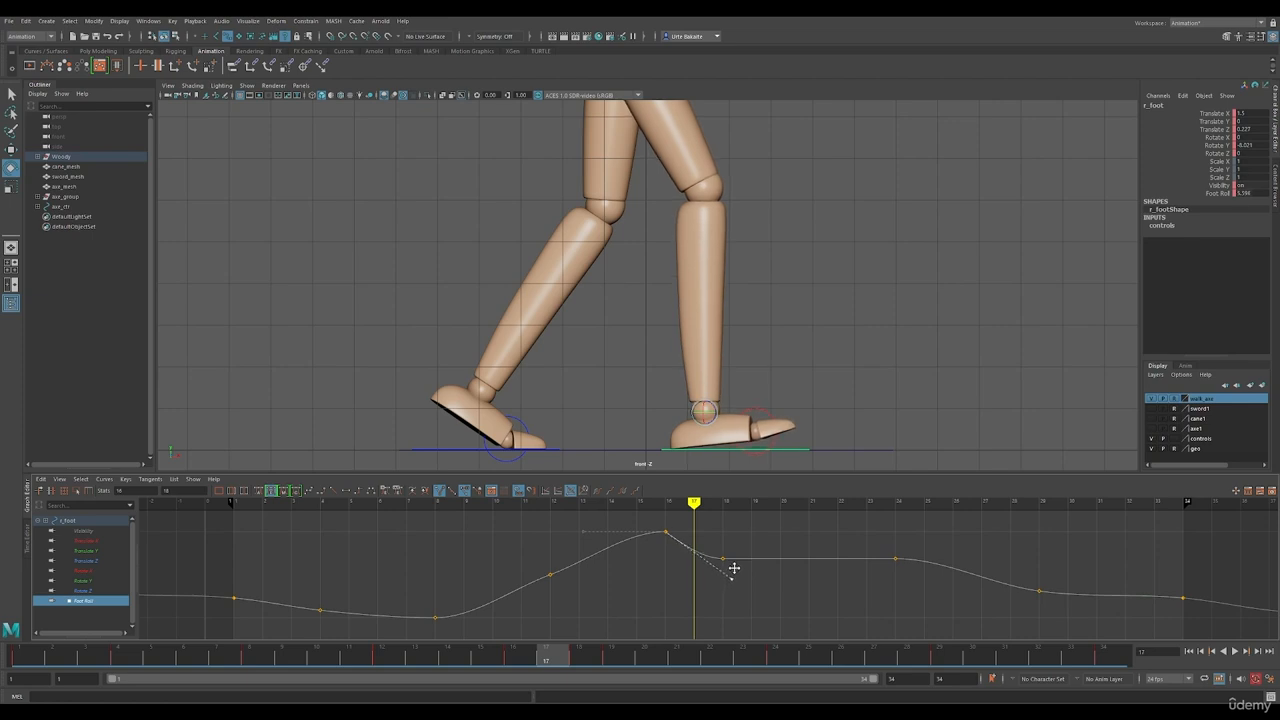
{"action": "left_click_drag", "start_coordinate": [551, 659], "coordinate": [1103, 683]}
{"action": "left_click_drag", "start_coordinate": [52, 660], "coordinate": [590, 682]}
Play the full walk with the Graph Editor hidden, then check the right hand offset control's Translate X curve up close.
{"action": "left_click", "coordinate": [29, 502]}
{"action": "left_click", "coordinate": [954, 437]}
{"action": "left_click", "coordinate": [1234, 653]}
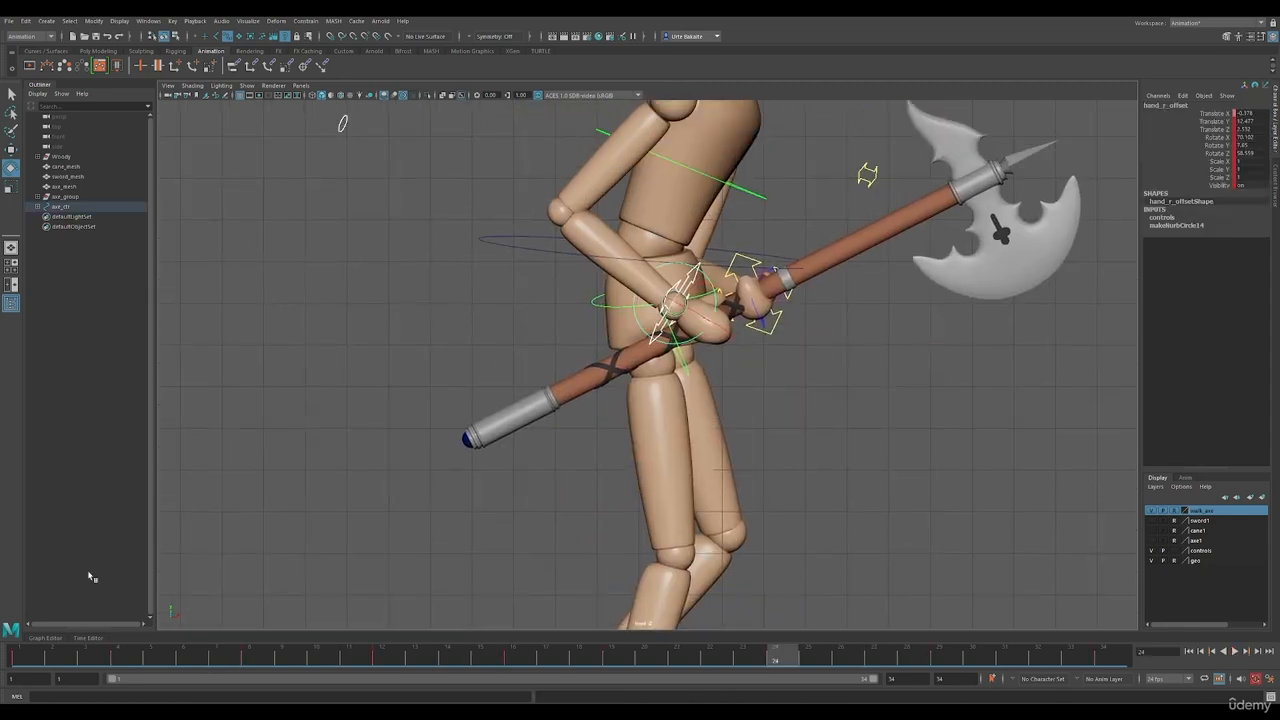
{"action": "left_click", "coordinate": [32, 639]}
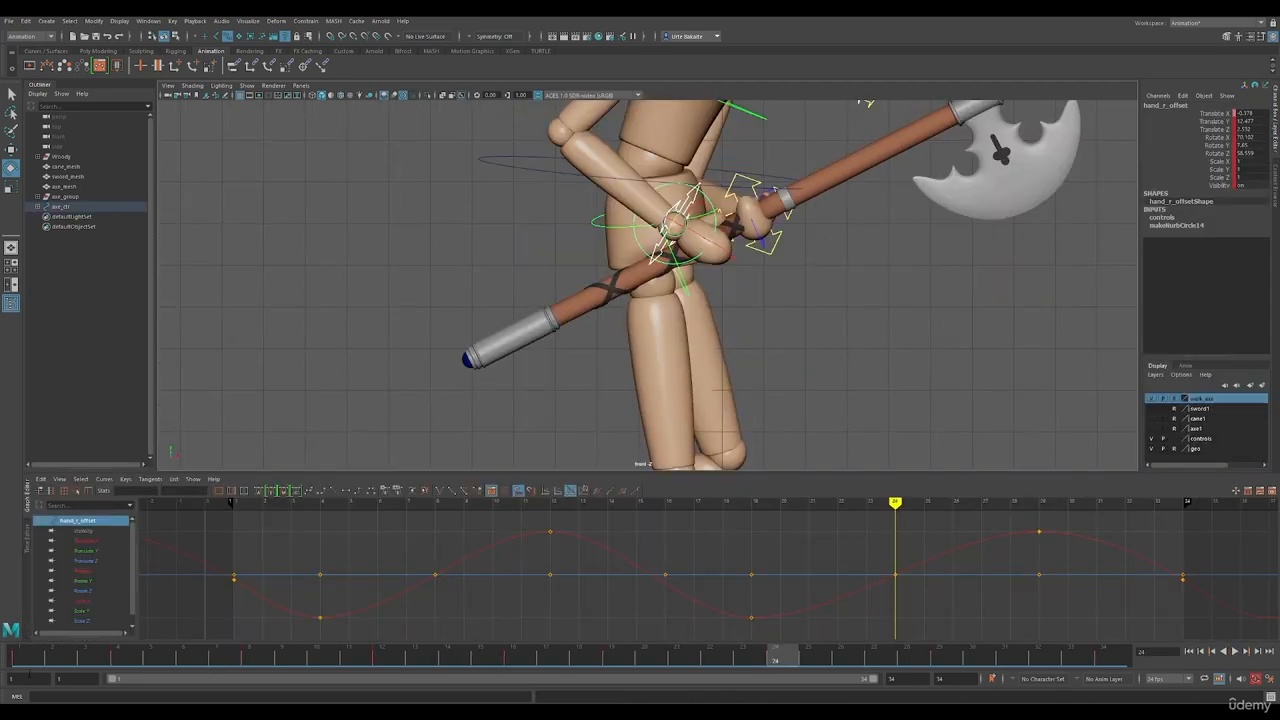
{"action": "left_click_drag", "start_coordinate": [36, 662], "coordinate": [281, 666]}
{"action": "left_click", "coordinate": [82, 541]}
{"action": "left_click_drag", "start_coordinate": [42, 655], "coordinate": [1103, 660]}
{"action": "scroll", "coordinate": [728, 212], "scroll_direction": "up", "scroll_amount": 3}
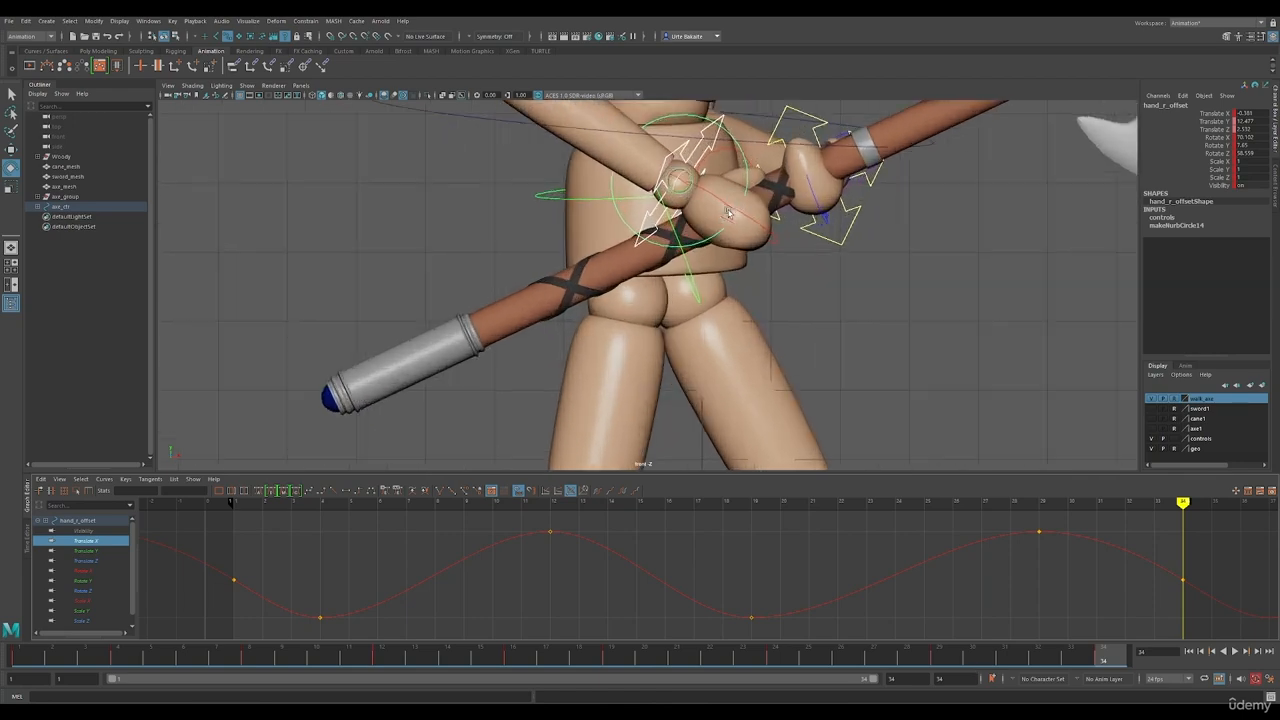
{"action": "middle_click_drag", "start_coordinate": [728, 212], "coordinate": [693, 276], "text": "alt"}
{"action": "left_click", "coordinate": [1235, 652]}
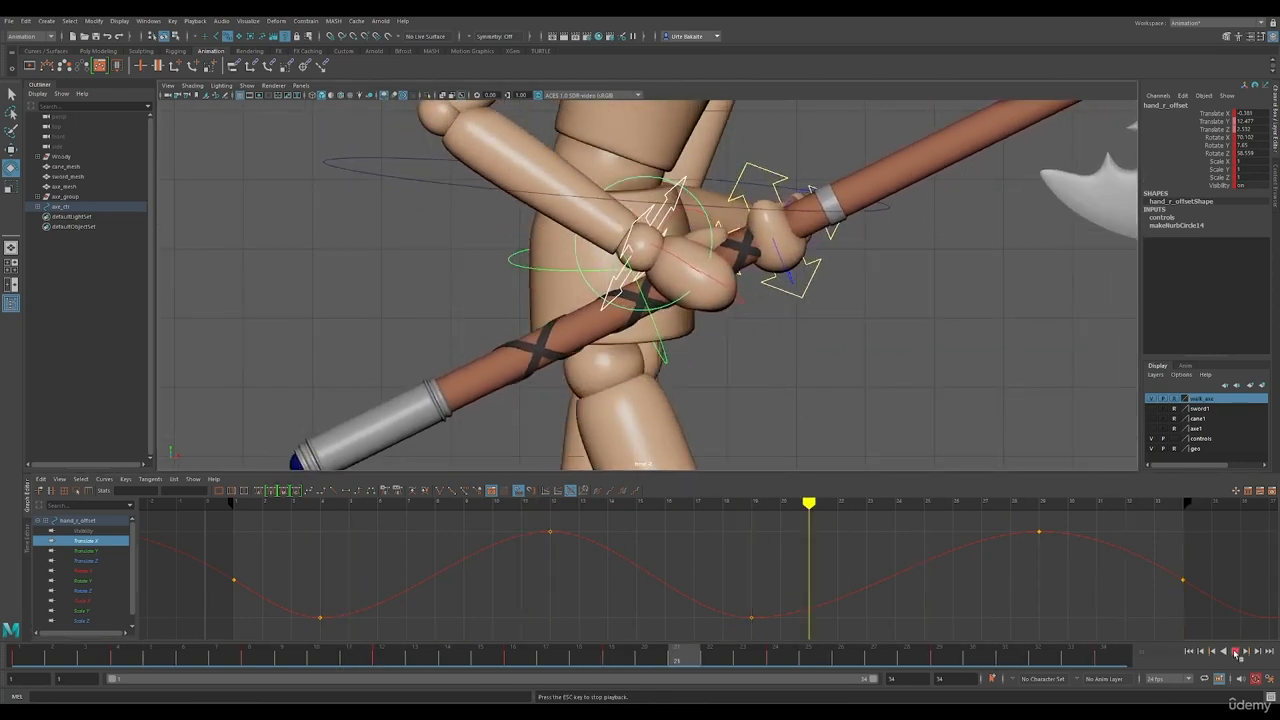
Check the left hand offset control's Translate Z curve and the grip while playing in the side and perspective views.
{"action": "key", "text": "space"}
{"action": "key", "text": "space"}
{"action": "middle_click_drag", "start_coordinate": [690, 240], "coordinate": [776, 300], "text": "alt"}
{"action": "scroll", "coordinate": [768, 285], "scroll_direction": "up", "scroll_amount": 7}
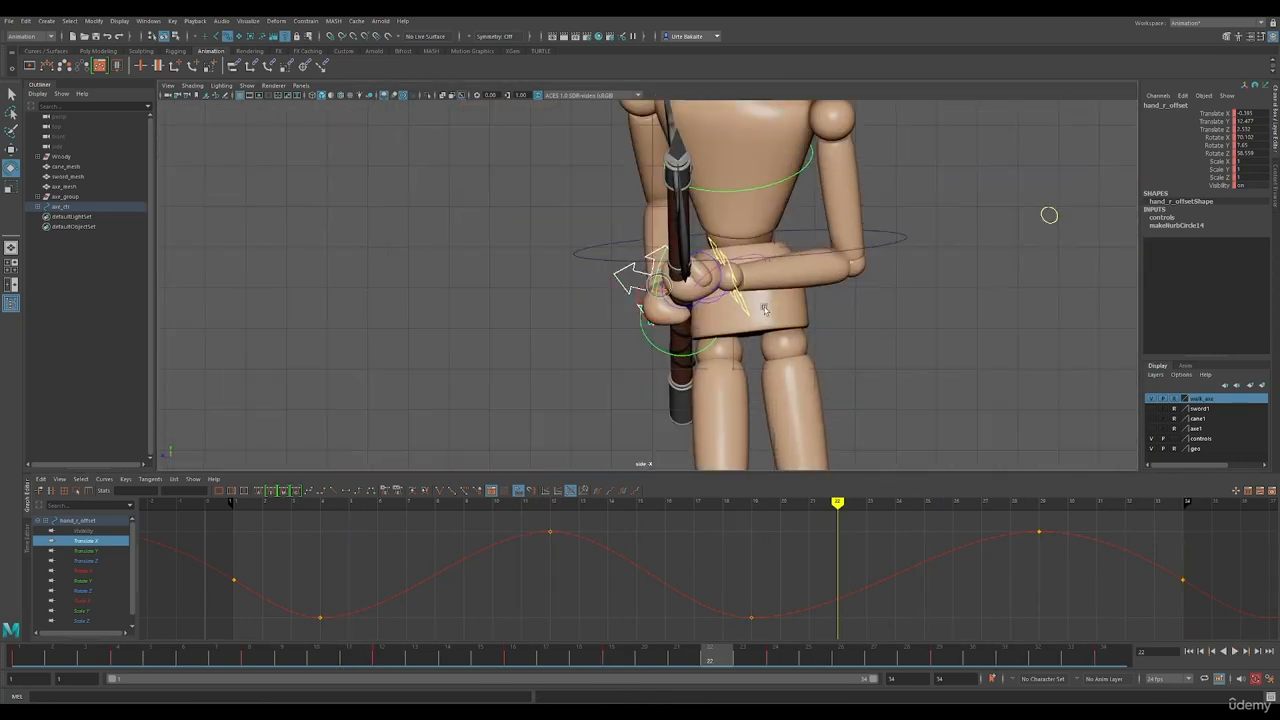
{"action": "left_click", "coordinate": [764, 261]}
{"action": "left_click", "coordinate": [88, 561]}
{"action": "left_click", "coordinate": [1236, 651]}
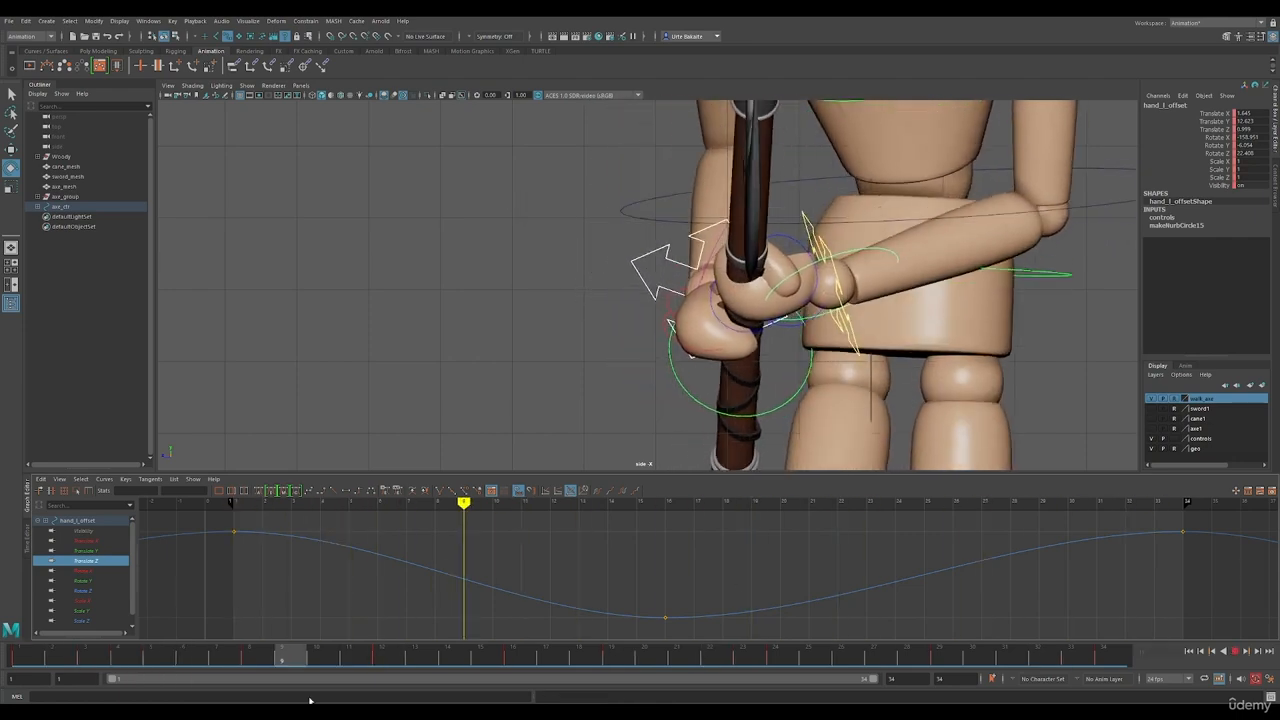
{"action": "key", "text": "space"}
{"action": "key", "text": "space"}
{"action": "middle_click_drag", "start_coordinate": [834, 189], "coordinate": [872, 330], "text": "alt"}
{"action": "scroll", "coordinate": [797, 206], "scroll_direction": "up", "scroll_amount": 6}
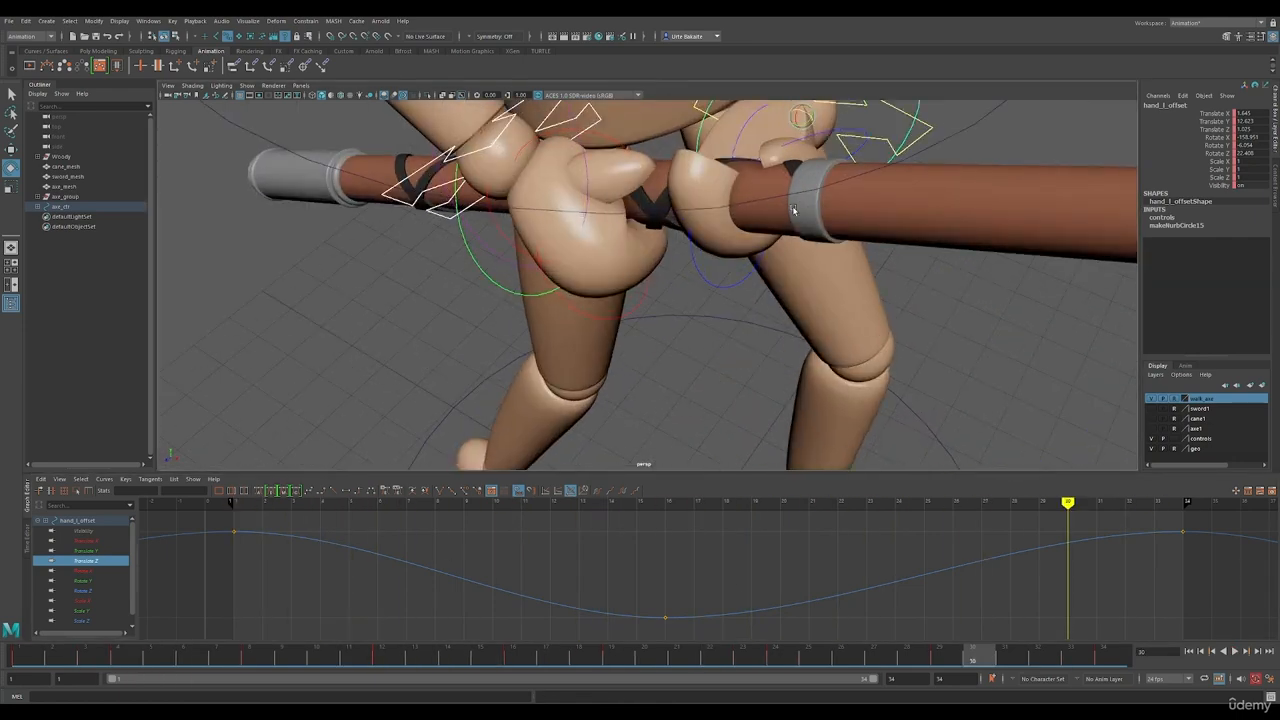
{"action": "middle_click_drag", "start_coordinate": [797, 206], "coordinate": [746, 308], "text": "alt"}
{"action": "left_click", "coordinate": [1235, 652]}
{"action": "key", "text": "Escape"}
Raise the left lower hand control's Rotate X key at frame 16 and play the walk to check the grip.
{"action": "left_click_drag", "start_coordinate": [837, 323], "coordinate": [790, 350], "text": "alt"}
{"action": "left_click", "coordinate": [740, 194]}
{"action": "left_click", "coordinate": [80, 541]}
{"action": "left_click_drag", "start_coordinate": [595, 652], "coordinate": [527, 660]}
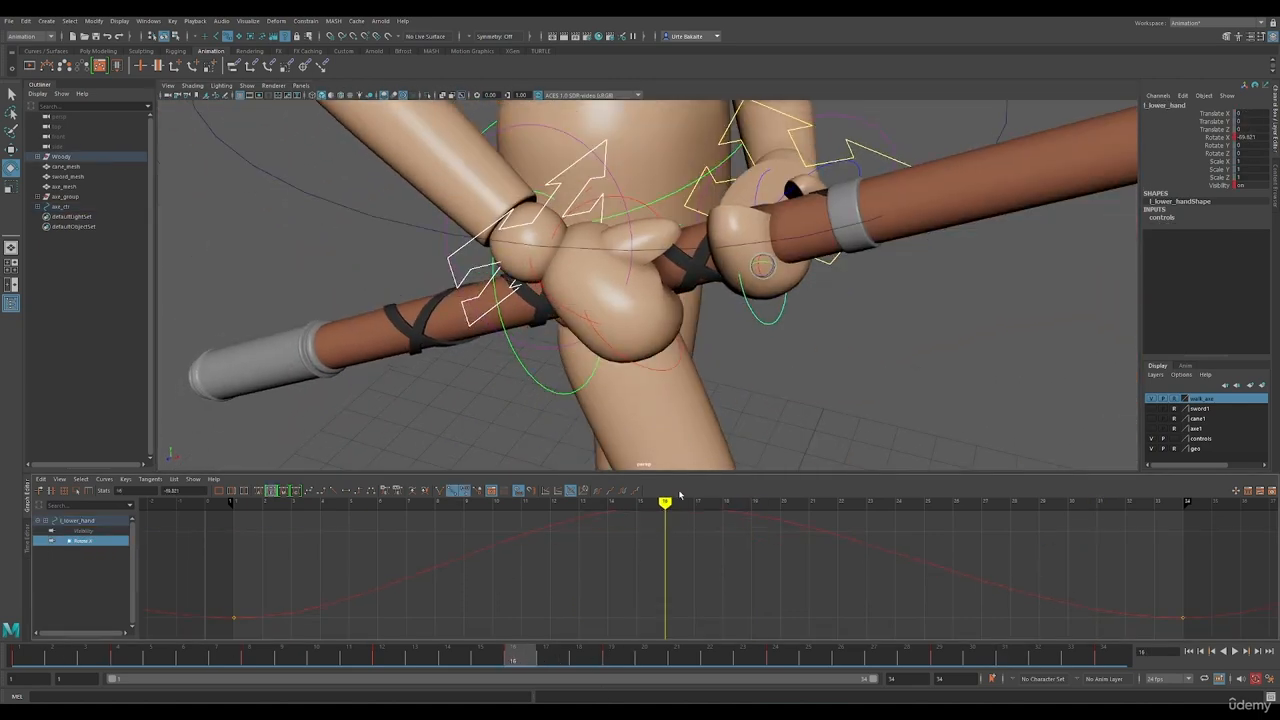
{"action": "left_click", "coordinate": [1236, 651]}
{"action": "left_click", "coordinate": [1236, 651]}
Rotate the left thumb control at frame 16 so the thumb rests on the axe handle, and replay the walk.
{"action": "left_click_drag", "start_coordinate": [971, 426], "coordinate": [535, 312], "text": "alt"}
{"action": "left_click", "coordinate": [459, 350]}
{"action": "key", "text": "alt+v"}
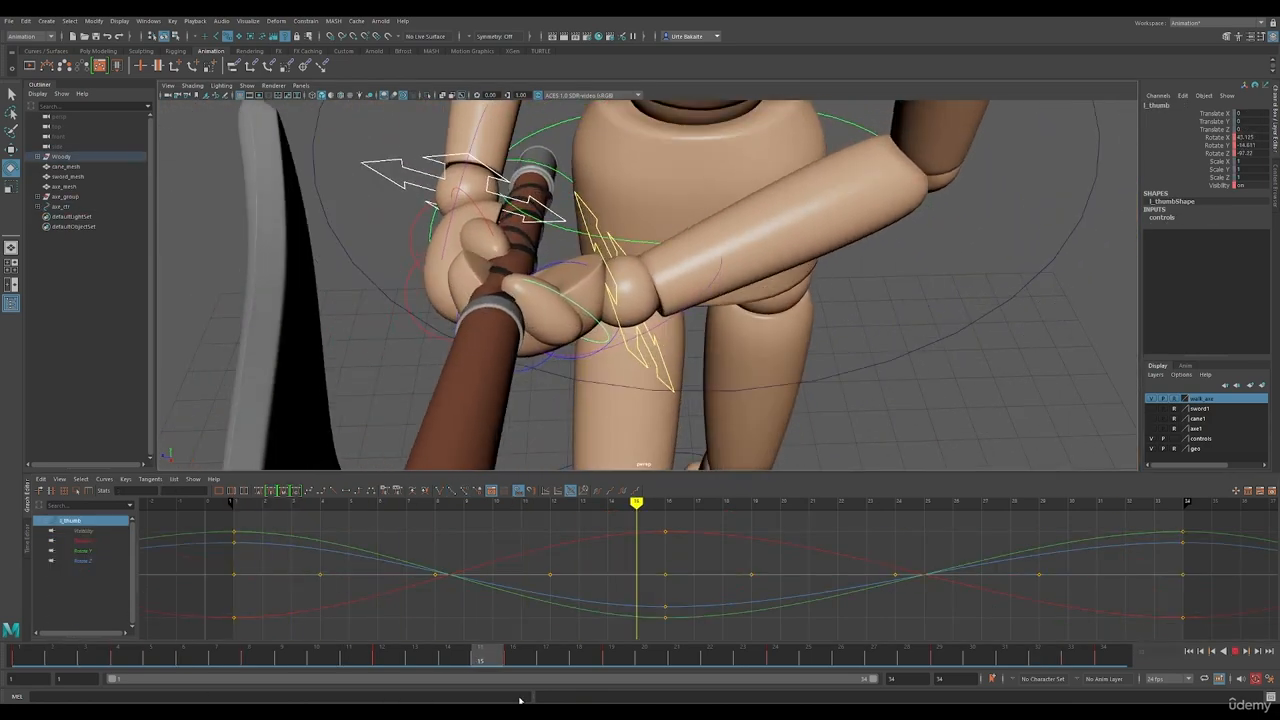
{"action": "left_click", "coordinate": [520, 656]}
{"action": "scroll", "coordinate": [448, 327], "scroll_direction": "up", "scroll_amount": 5}
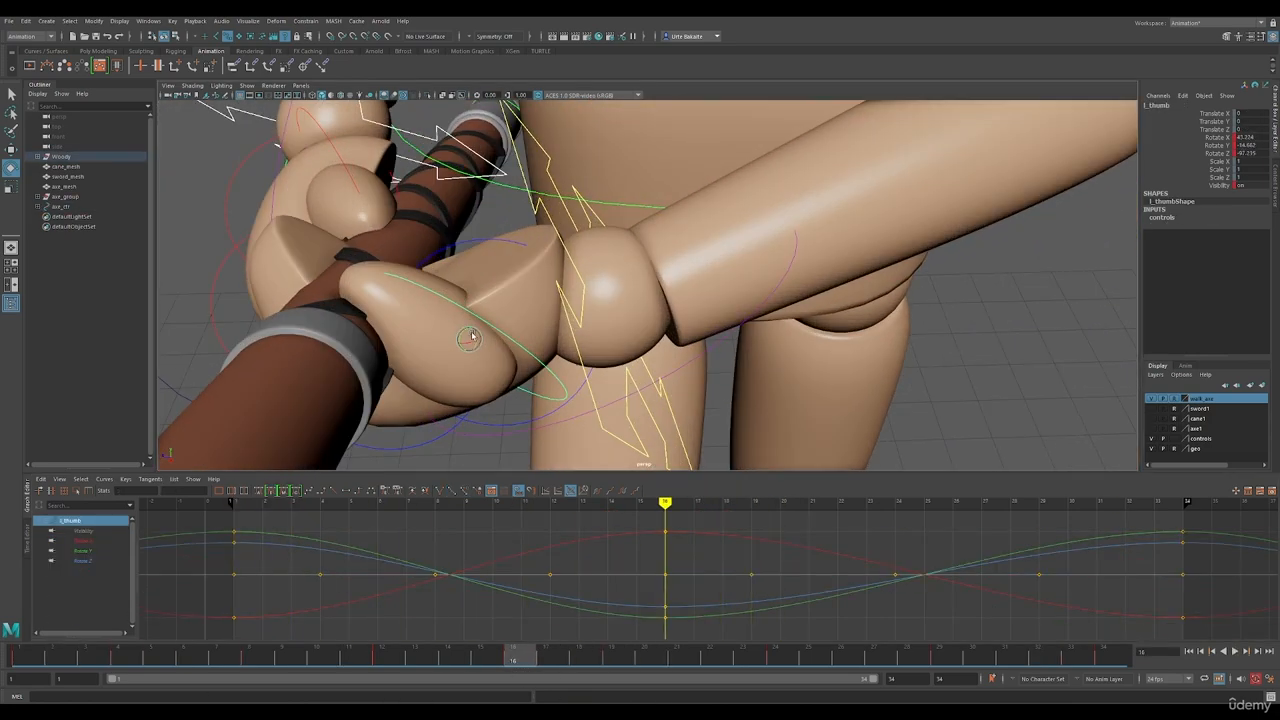
{"action": "left_click_drag", "start_coordinate": [469, 341], "coordinate": [335, 292]}
{"action": "left_click", "coordinate": [1236, 654]}
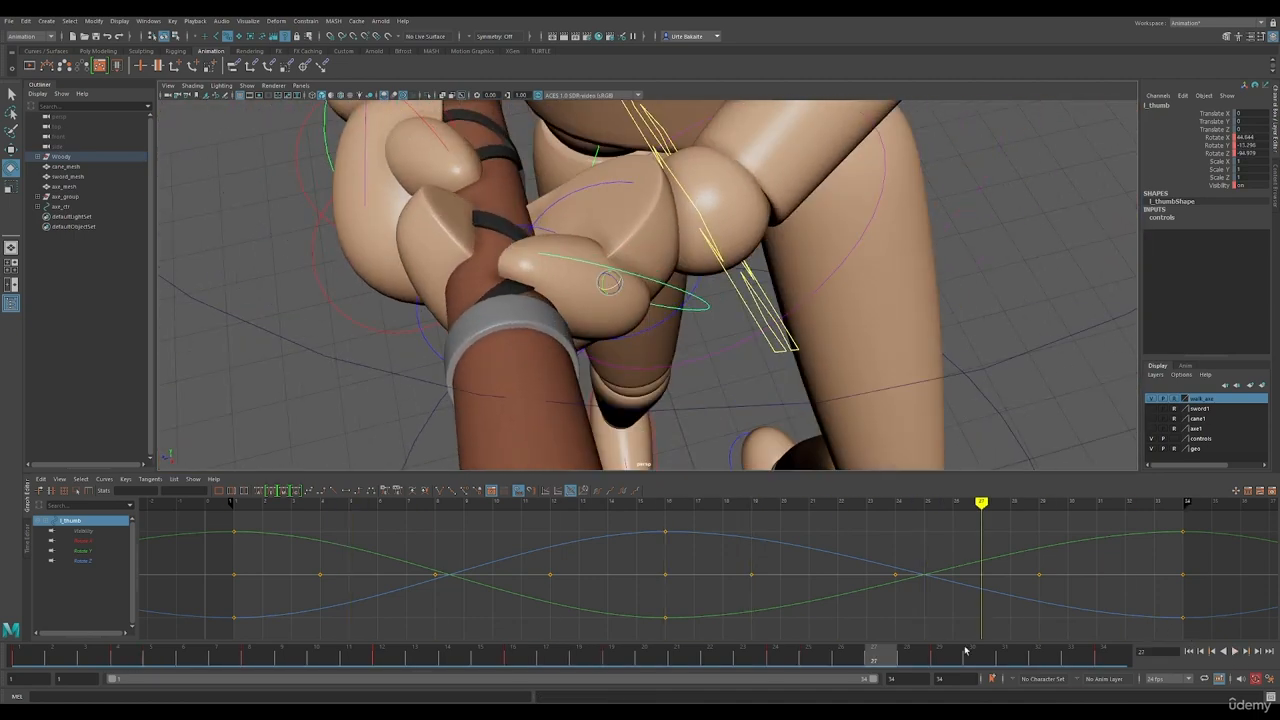
Repose the left thumb on the axe handle at frame 34, match frame 1 to it, and play from several angles.
{"action": "left_click_drag", "start_coordinate": [536, 215], "coordinate": [618, 270], "text": "alt"}
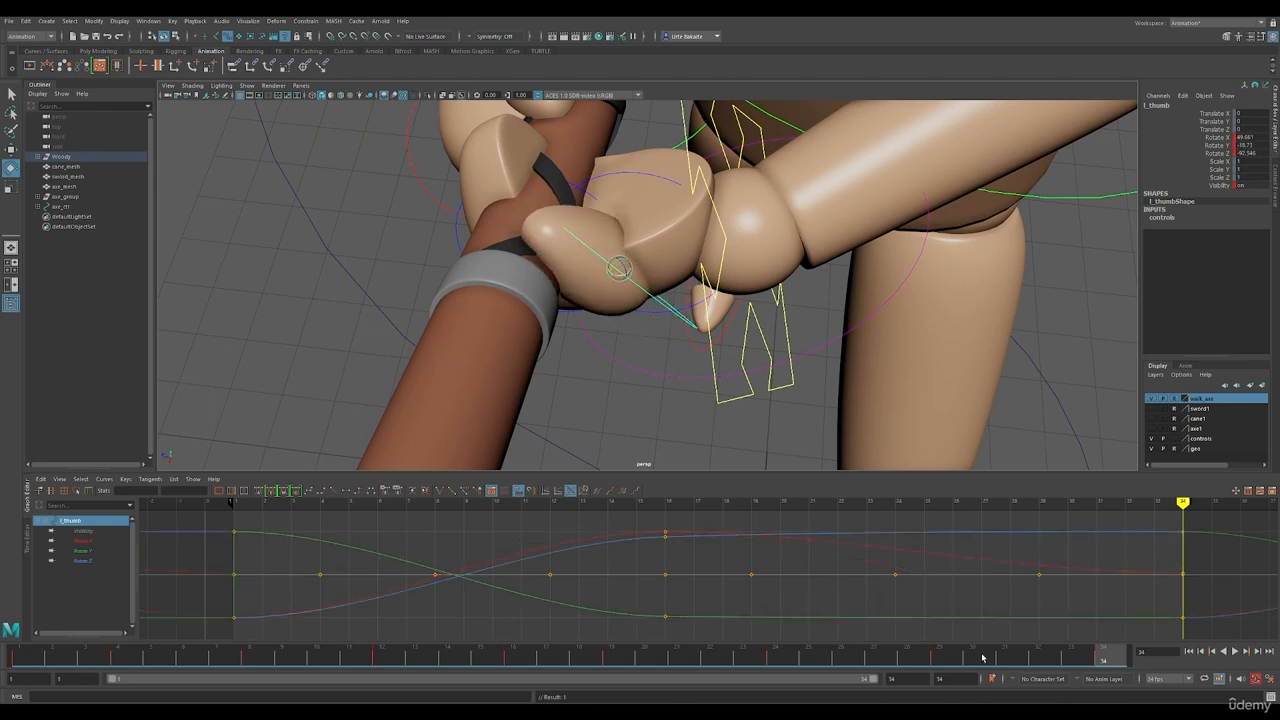
{"action": "left_click", "coordinate": [1236, 652]}
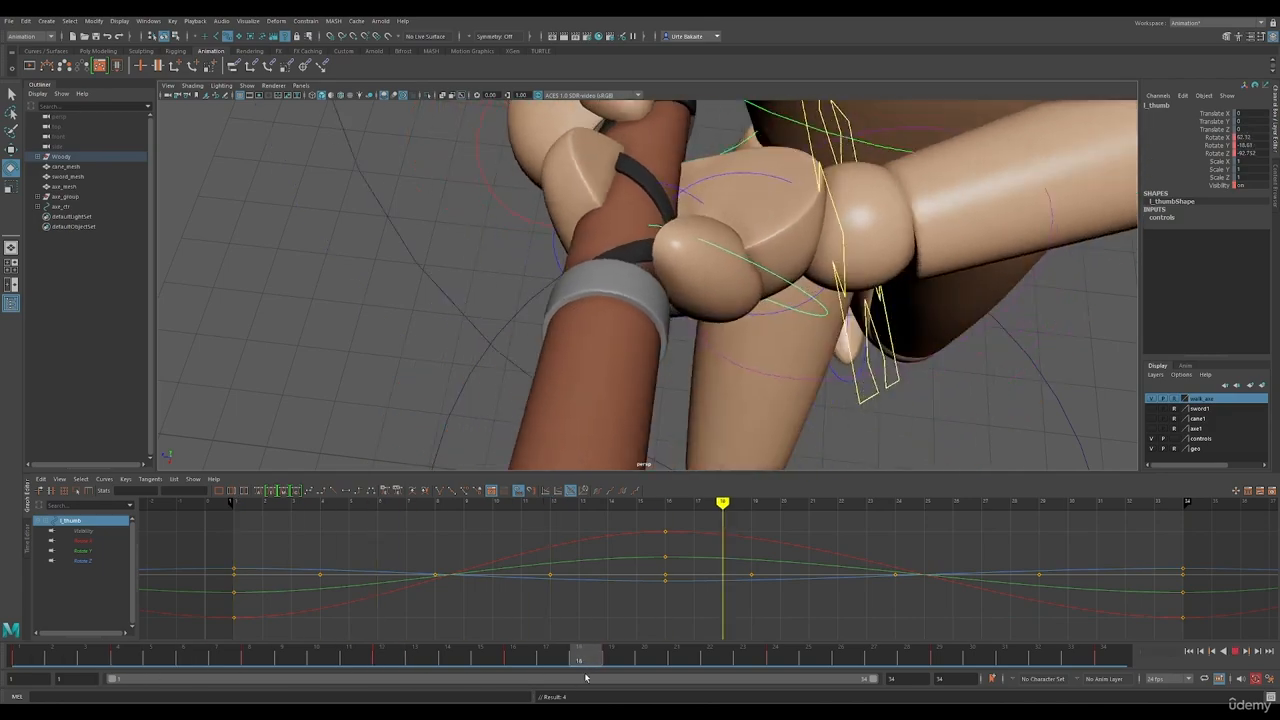
{"action": "left_click", "coordinate": [1238, 655]}
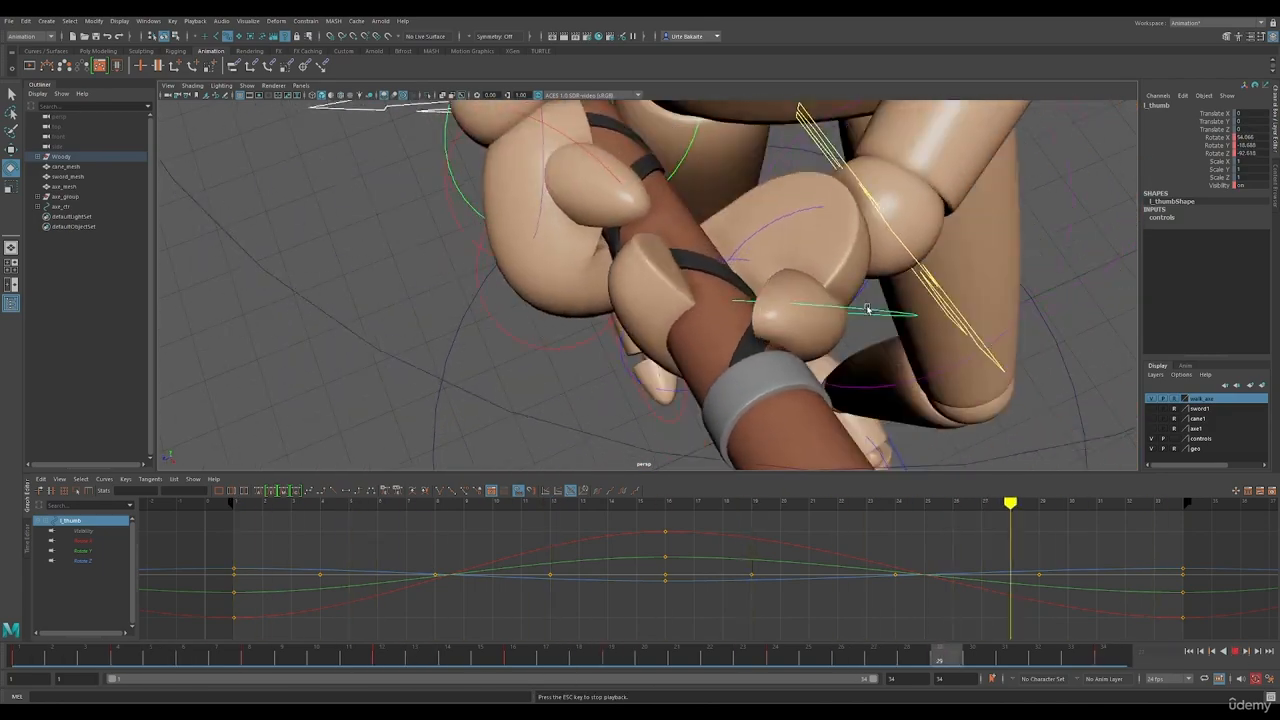
{"action": "left_click_drag", "start_coordinate": [869, 309], "coordinate": [849, 311], "text": "alt"}
{"action": "middle_click_drag", "start_coordinate": [849, 311], "coordinate": [858, 414], "text": "alt"}
{"action": "right_click_drag", "start_coordinate": [858, 415], "coordinate": [794, 283], "text": "alt"}
{"action": "left_click_drag", "start_coordinate": [794, 283], "coordinate": [826, 277], "text": "alt"}
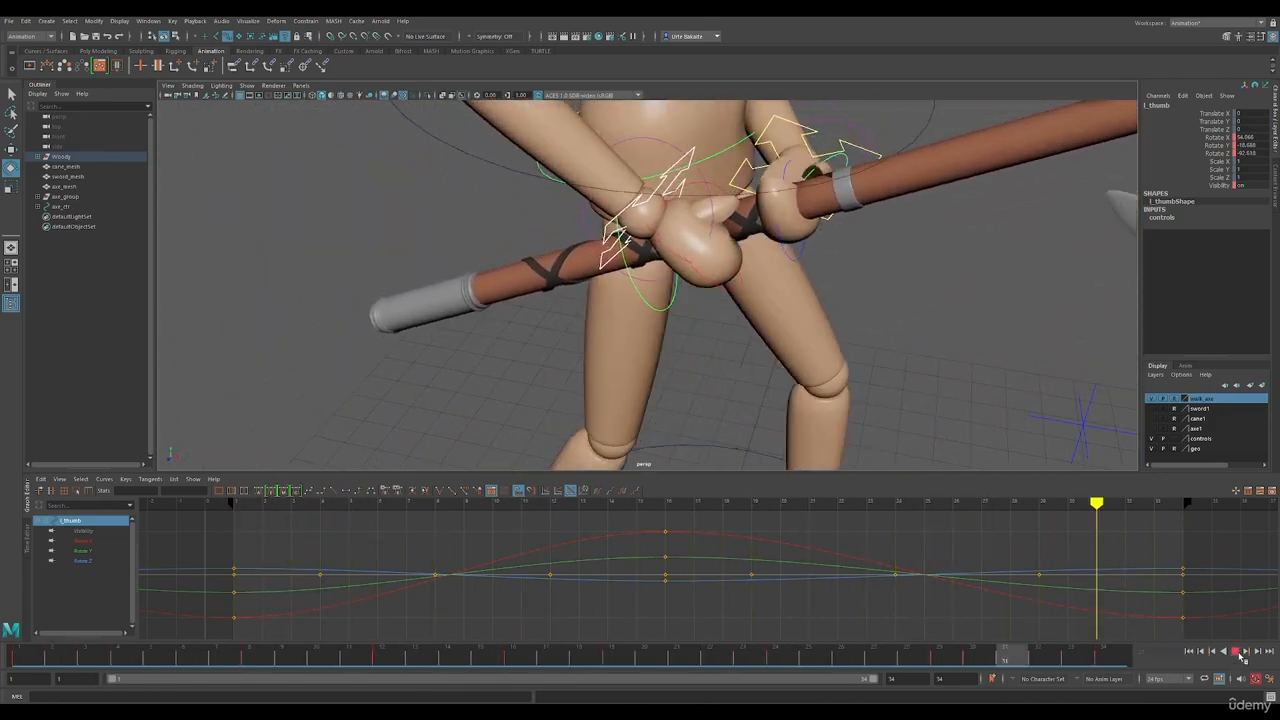
{"action": "left_click", "coordinate": [1239, 655]}
Rotate the left thumb down onto the axe handle at frame 1 and key the same pose at frame 34.
{"action": "mouse_move", "coordinate": [748, 318]}
{"action": "left_mouse_down", "text": "alt"}
{"action": "mouse_move", "coordinate": [743, 369]}
{"action": "mouse_move", "coordinate": [669, 397]}
{"action": "mouse_move", "coordinate": [734, 358]}
{"action": "mouse_move", "coordinate": [770, 309]}
{"action": "left_mouse_up", "text": "alt"}
{"action": "key", "text": "comma"}
{"action": "right_click_drag", "start_coordinate": [770, 309], "coordinate": [890, 373], "text": "alt"}
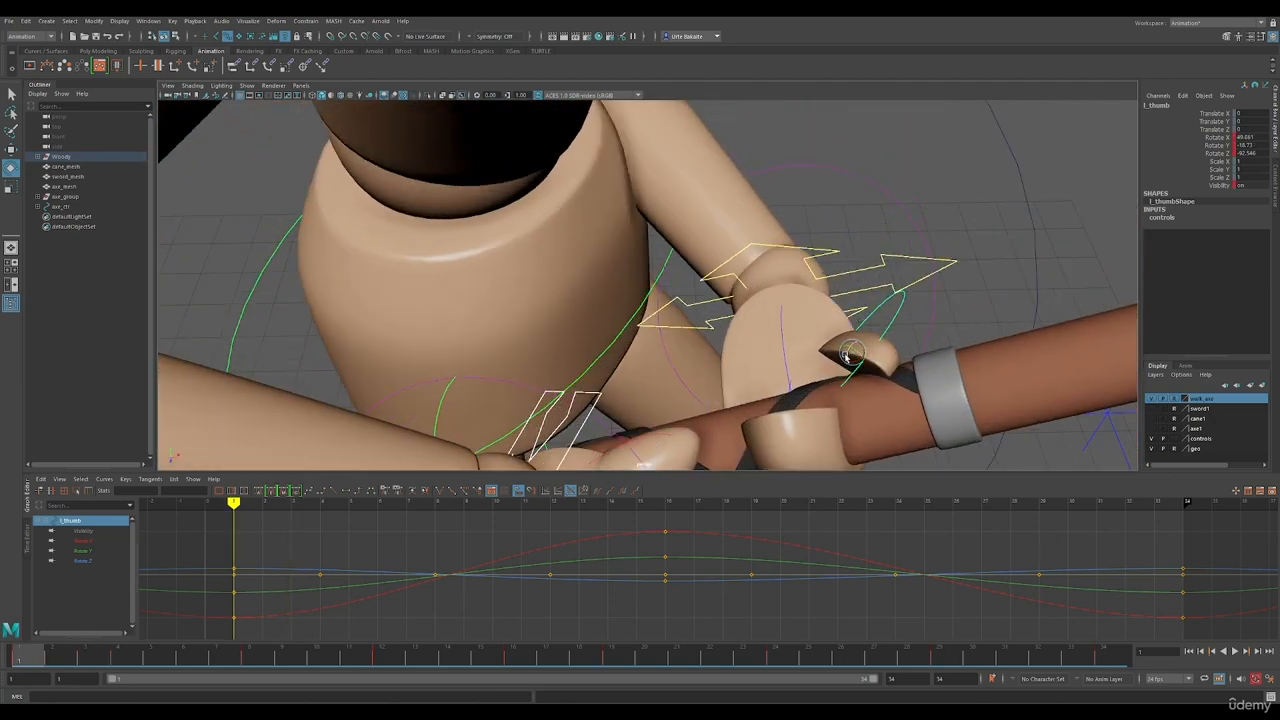
{"action": "left_click_drag", "start_coordinate": [846, 360], "coordinate": [854, 356]}
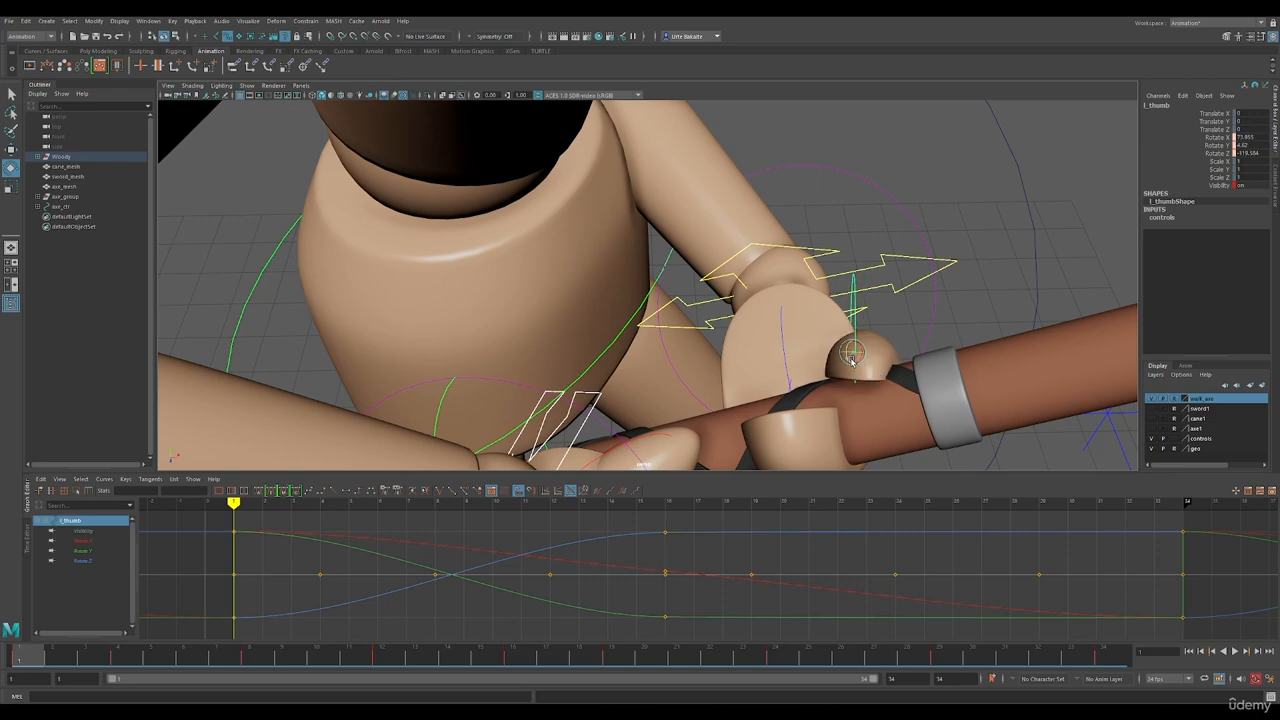
{"action": "left_click_drag", "start_coordinate": [860, 353], "coordinate": [932, 350], "text": "alt"}
{"action": "middle_click", "coordinate": [1101, 657]}
{"action": "key", "text": "s"}
Copy the left thumb's pose to frame 16, key it, and play the walk to check the grip.
{"action": "key", "text": "comma"}
{"action": "left_click_drag", "start_coordinate": [841, 228], "coordinate": [842, 276], "text": "alt"}
{"action": "key", "text": "comma"}
{"action": "middle_click", "coordinate": [520, 657]}
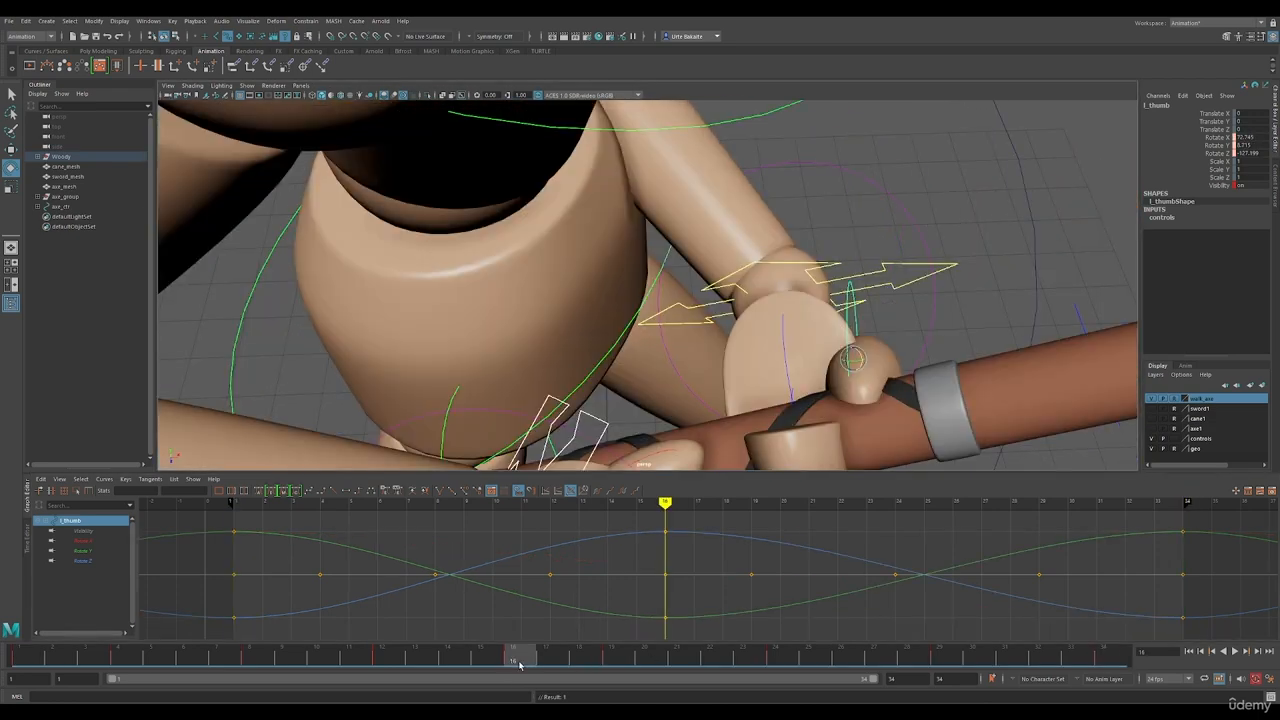
{"action": "key", "text": "s"}
{"action": "left_click", "coordinate": [1235, 651]}
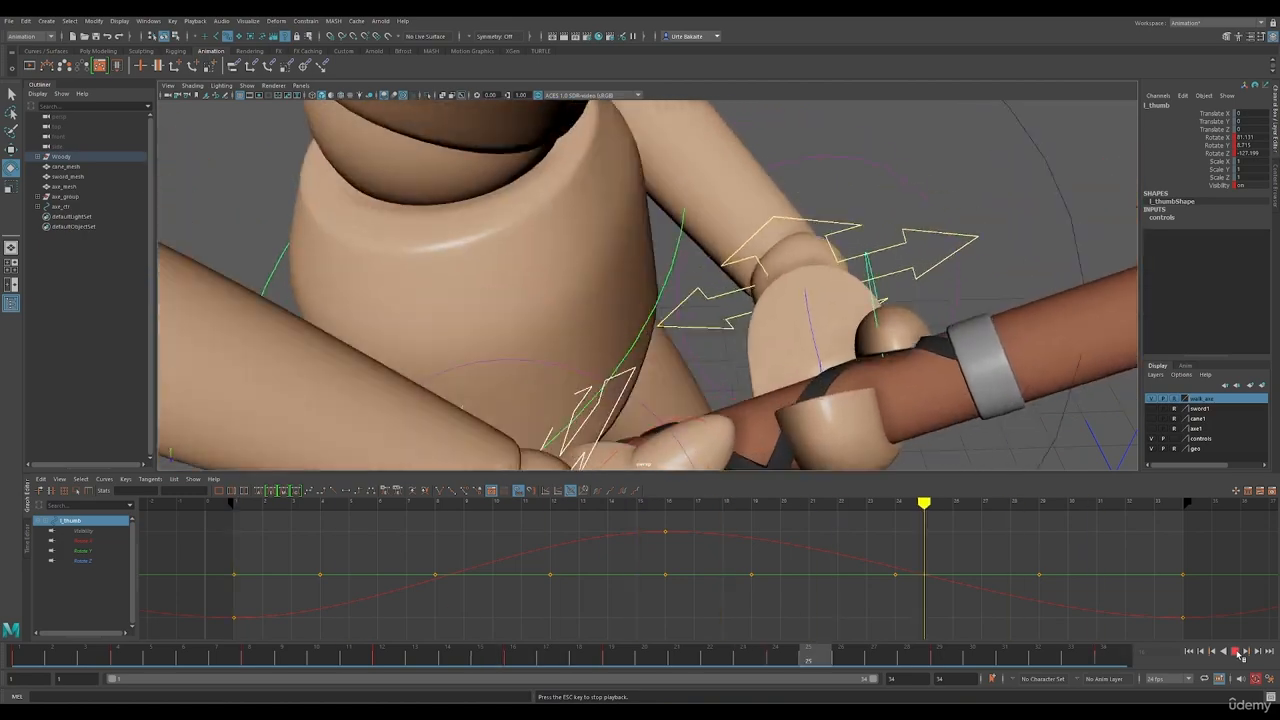
{"action": "scroll", "coordinate": [889, 349], "scroll_direction": "down", "scroll_amount": 5}
{"action": "left_click_drag", "start_coordinate": [889, 349], "coordinate": [690, 317], "text": "alt"}
{"action": "left_click", "coordinate": [1237, 651]}
Lower the right thumb's Rotate X keys at frames 8 and 24, and play the walk.
{"action": "scroll", "coordinate": [684, 317], "scroll_direction": "up", "scroll_amount": 5}
{"action": "left_click", "coordinate": [520, 302]}
{"action": "left_click", "coordinate": [1235, 652]}
{"action": "left_click", "coordinate": [1235, 652]}
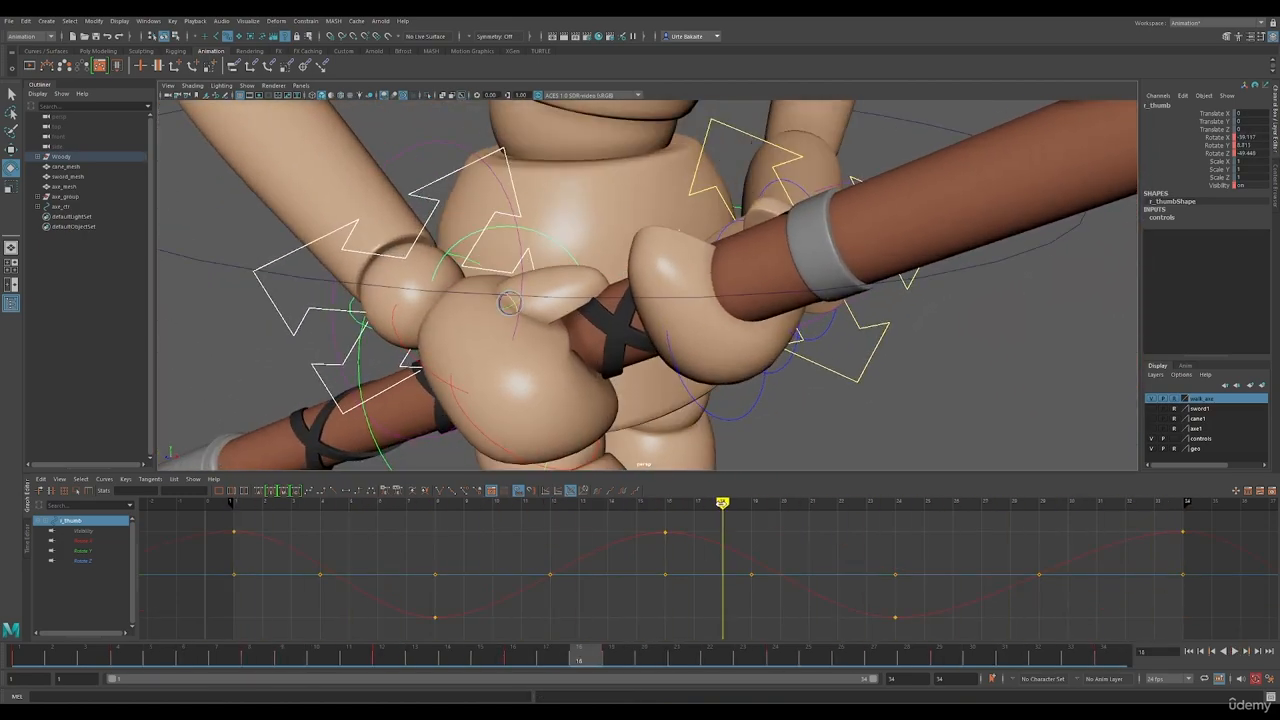
{"action": "left_click", "coordinate": [514, 657]}
{"action": "left_click", "coordinate": [83, 541]}
{"action": "left_click_drag", "start_coordinate": [645, 547], "coordinate": [691, 521]}
{"action": "key", "text": "ctrl+z"}
{"action": "left_click", "coordinate": [256, 657]}
{"action": "left_click_drag", "start_coordinate": [412, 600], "coordinate": [922, 631]}
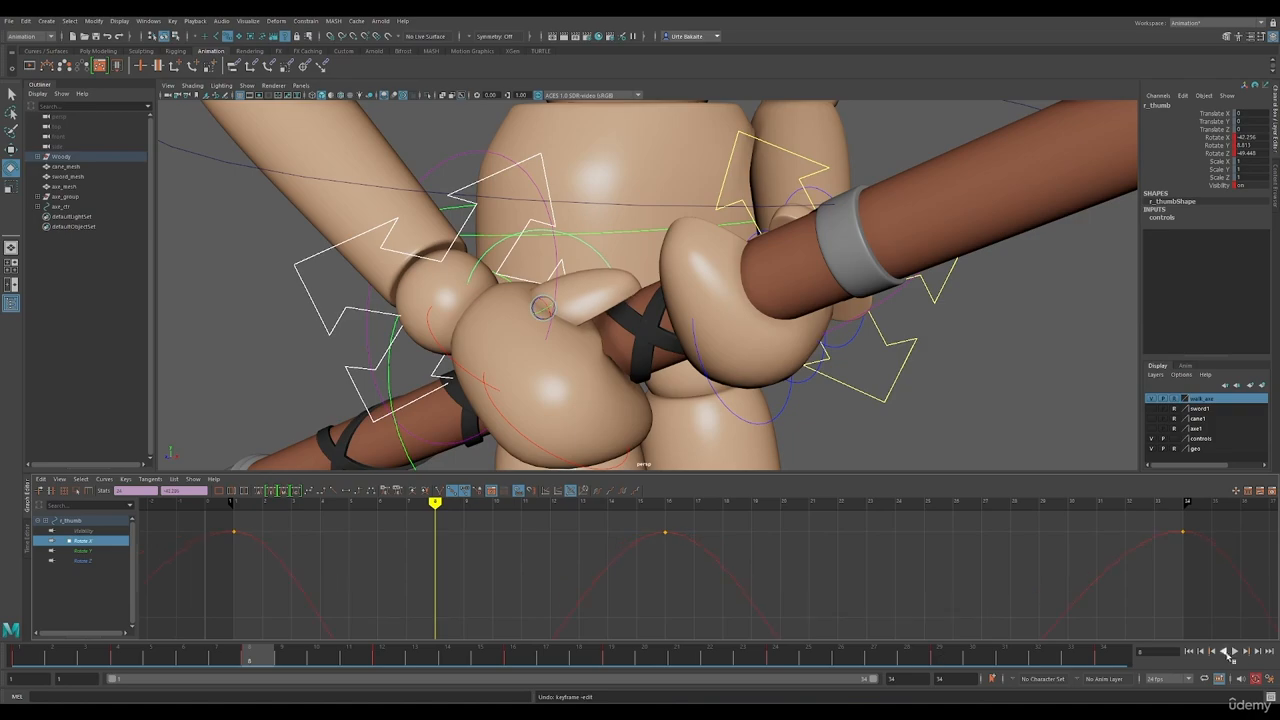
{"action": "left_click", "coordinate": [1233, 651]}
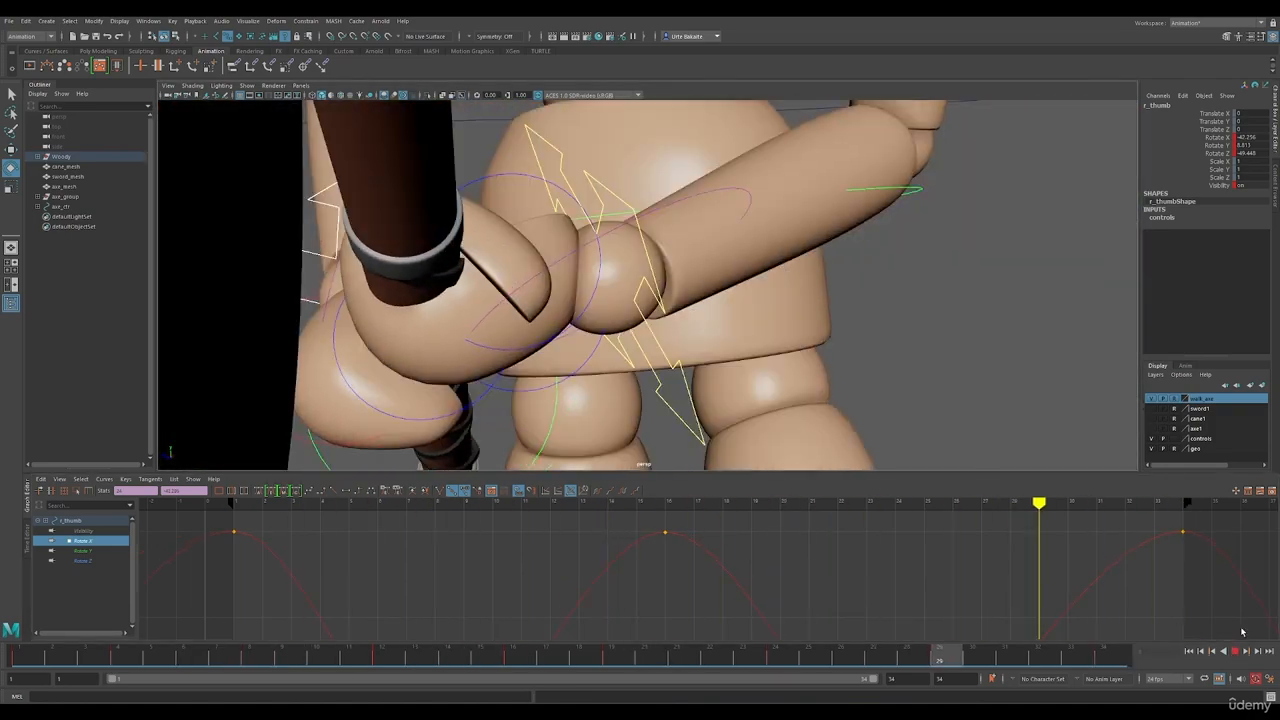
Adjust the right lower hand control's Rotate X keys to refine the grip, and replay the walk.
{"action": "left_click", "coordinate": [350, 396]}
{"action": "mouse_move", "coordinate": [524, 660]}
{"action": "left_mouse_down"}
{"action": "mouse_move", "coordinate": [45, 665]}
{"action": "mouse_move", "coordinate": [516, 684]}
{"action": "left_mouse_up"}
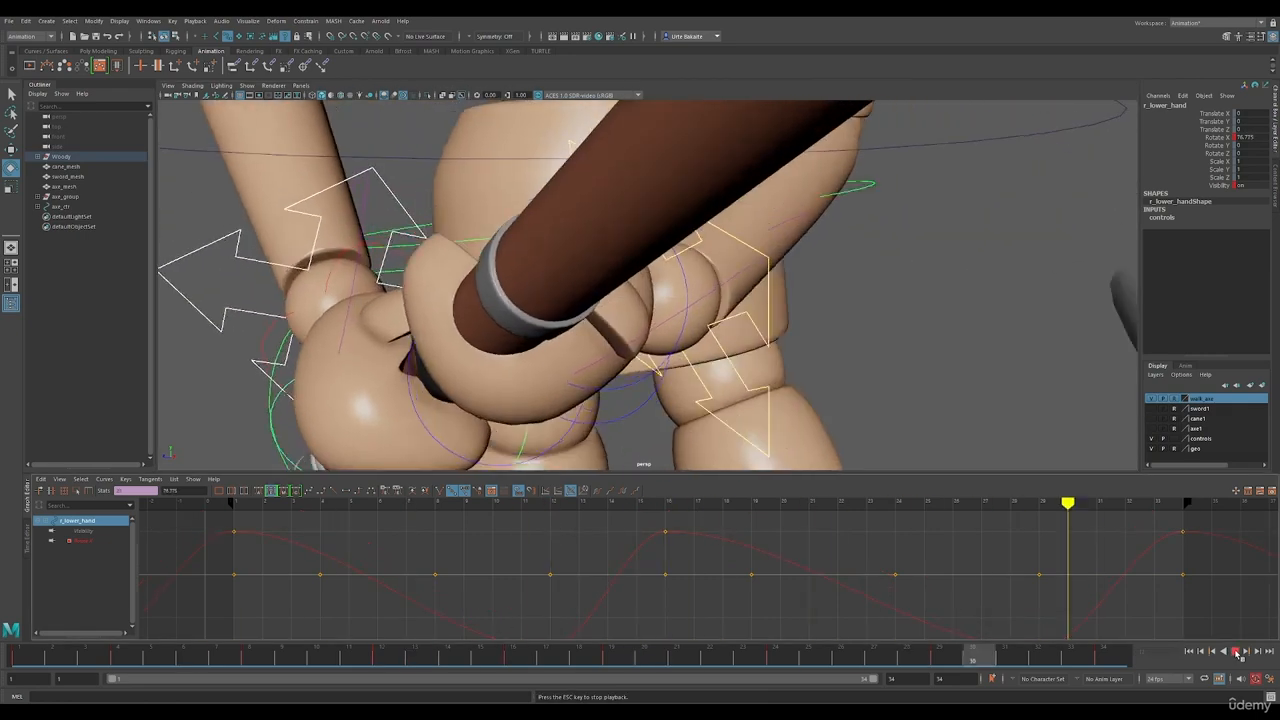
{"action": "left_click", "coordinate": [516, 660]}
Select all the rig and axe controls and set their curves' pre and post infinity to Cycle.
{"action": "scroll", "coordinate": [910, 308], "scroll_direction": "down", "scroll_amount": 8}
{"action": "scroll", "coordinate": [820, 338], "scroll_direction": "down", "scroll_amount": 6}
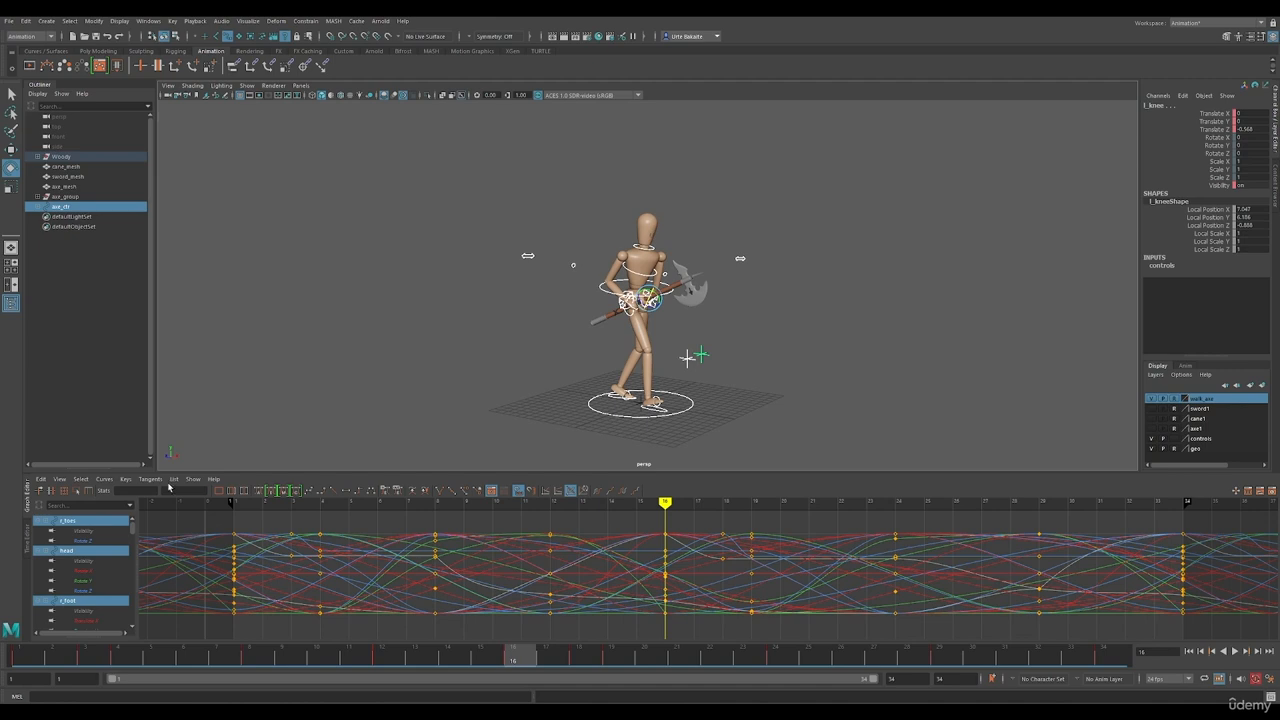
{"action": "scroll", "coordinate": [1229, 567], "scroll_direction": "down", "scroll_amount": 3}
{"action": "left_click", "coordinate": [106, 480]}
{"action": "mouse_move", "coordinate": [116, 464]}
{"action": "left_click", "coordinate": [234, 465]}
{"action": "left_click", "coordinate": [106, 480]}
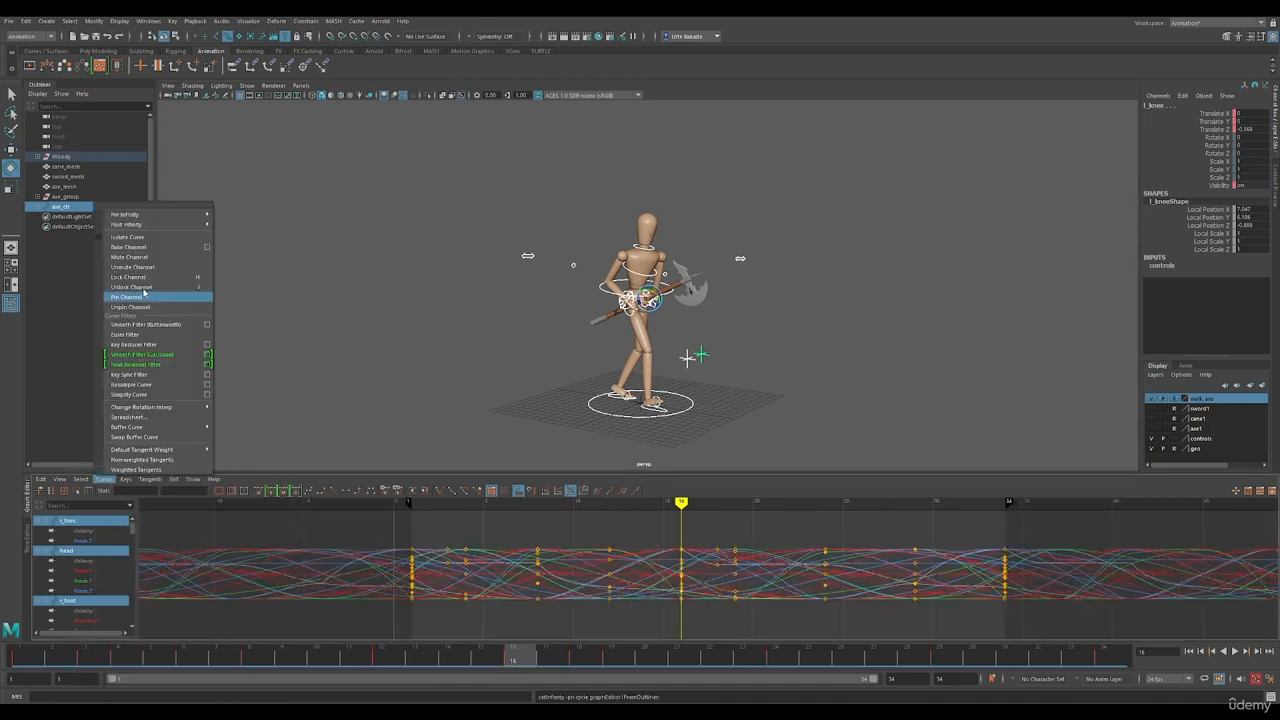
{"action": "mouse_move", "coordinate": [150, 227]}
{"action": "left_click", "coordinate": [234, 228]}
Examine the head's Rotate X, Y and Z curves and the chest's Rotate Y and Z curves across the loop.
{"action": "left_click", "coordinate": [727, 314]}
{"action": "scroll", "coordinate": [727, 314], "scroll_direction": "up", "scroll_amount": 5}
{"action": "left_click", "coordinate": [655, 190]}
{"action": "left_click", "coordinate": [92, 542]}
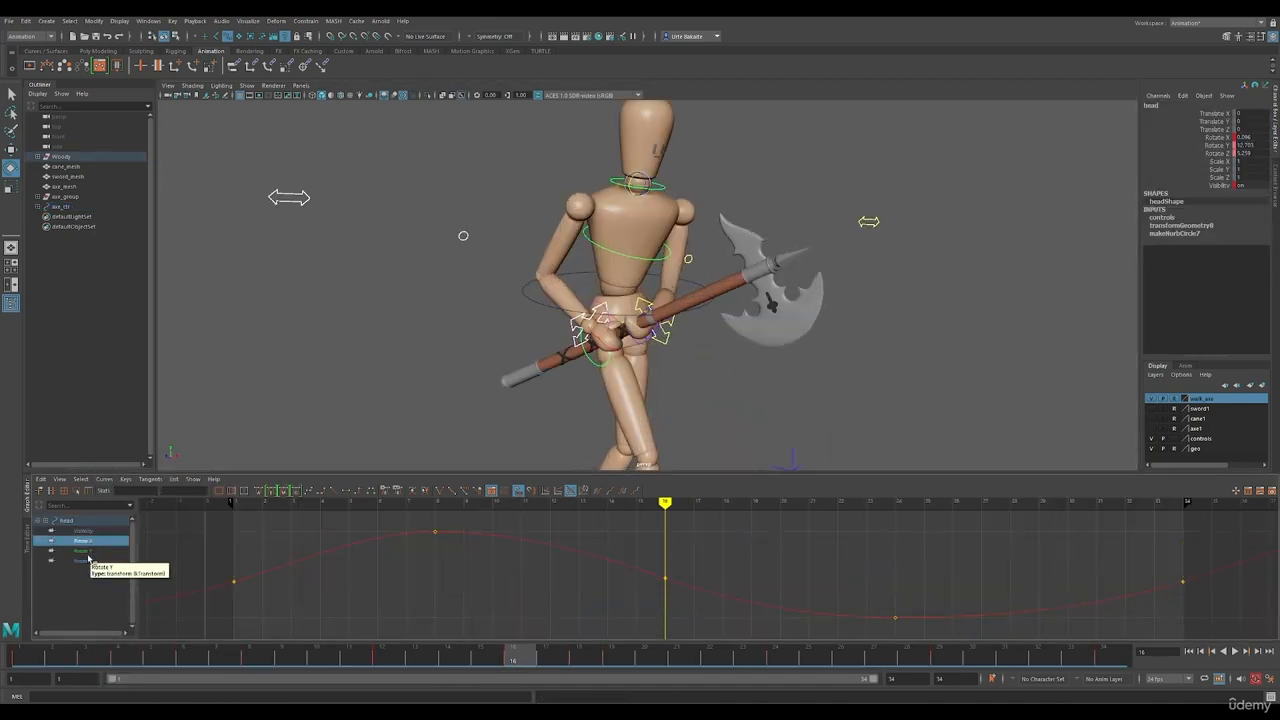
{"action": "left_click", "coordinate": [86, 552]}
{"action": "left_click", "coordinate": [83, 561]}
{"action": "left_click", "coordinate": [608, 252]}
{"action": "left_click", "coordinate": [86, 551]}
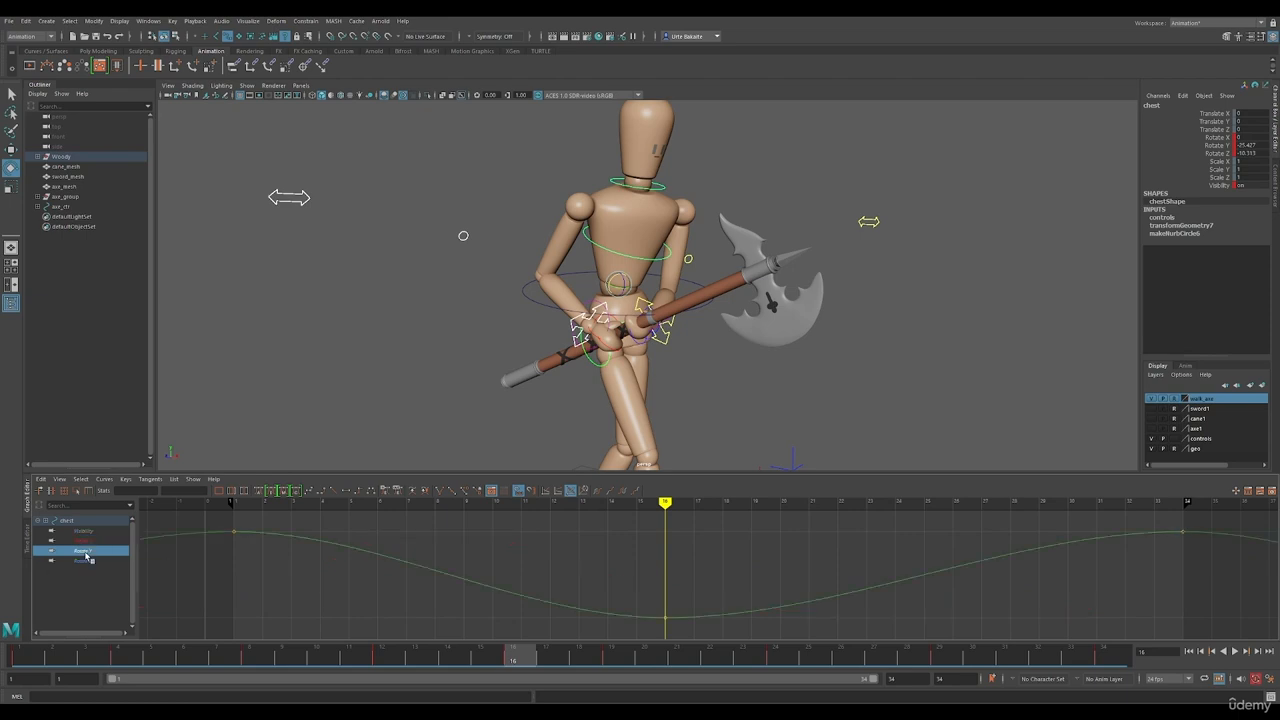
{"action": "left_click", "coordinate": [88, 561]}
Check the curves of both elbow controls, both arrow controls beside the arms, and the waist's Rotate Y and Z.
{"action": "left_click", "coordinate": [688, 260]}
{"action": "left_click", "coordinate": [463, 238]}
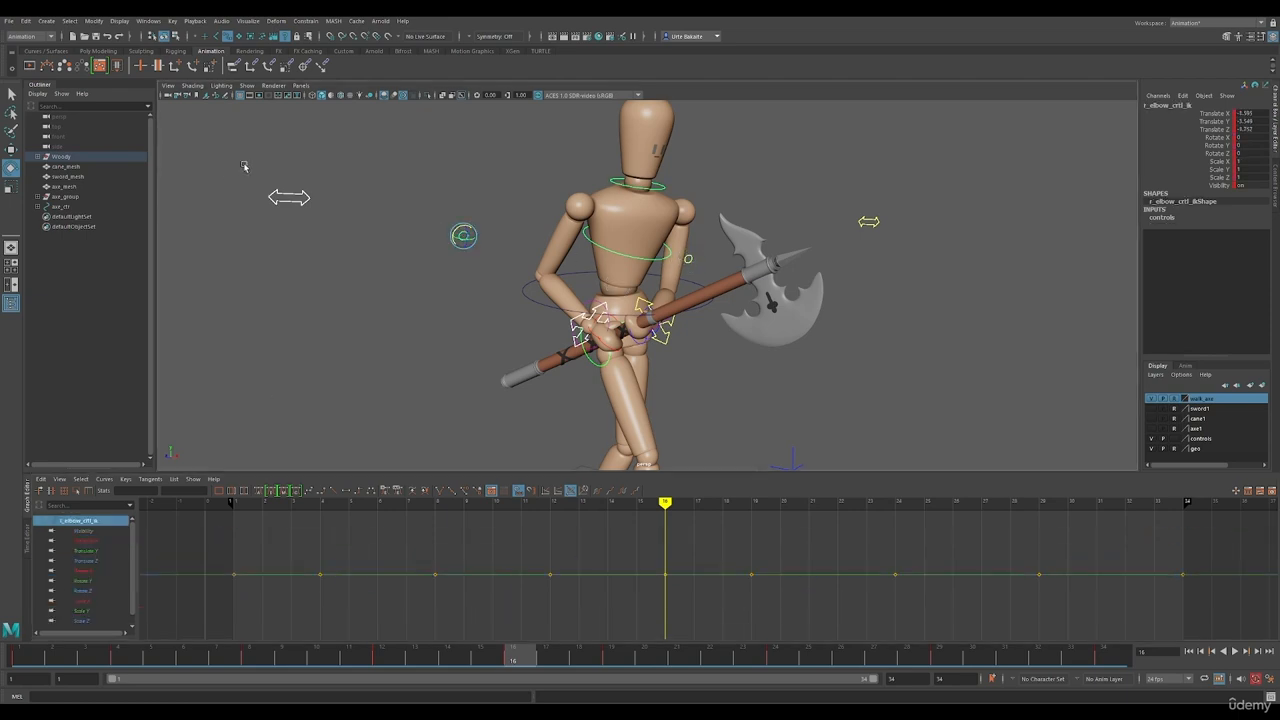
{"action": "left_click", "coordinate": [289, 198]}
{"action": "left_click", "coordinate": [869, 222]}
{"action": "left_click", "coordinate": [538, 303]}
{"action": "left_click", "coordinate": [86, 580]}
{"action": "left_click", "coordinate": [83, 590]}
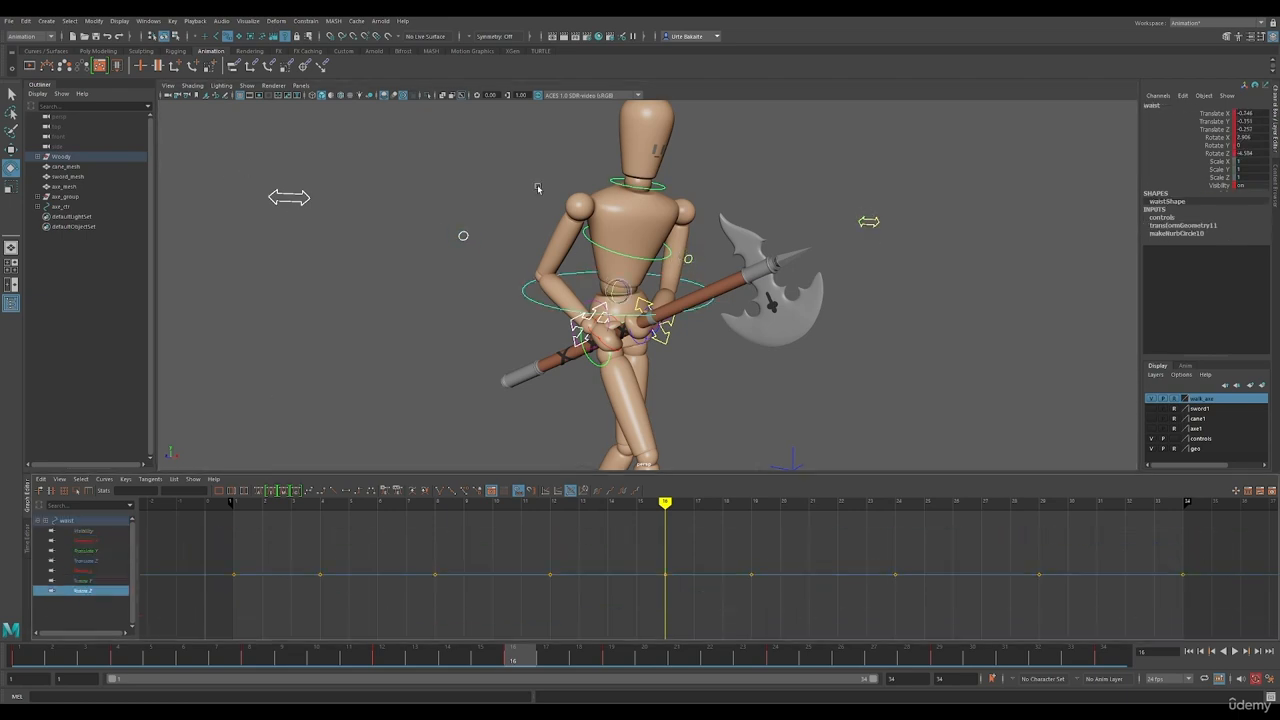
Check the curves of the right arm IK control and the left hand offset control.
{"action": "scroll", "coordinate": [743, 330], "scroll_direction": "up", "scroll_amount": 4}
{"action": "left_click", "coordinate": [647, 314]}
{"action": "left_click", "coordinate": [577, 320]}
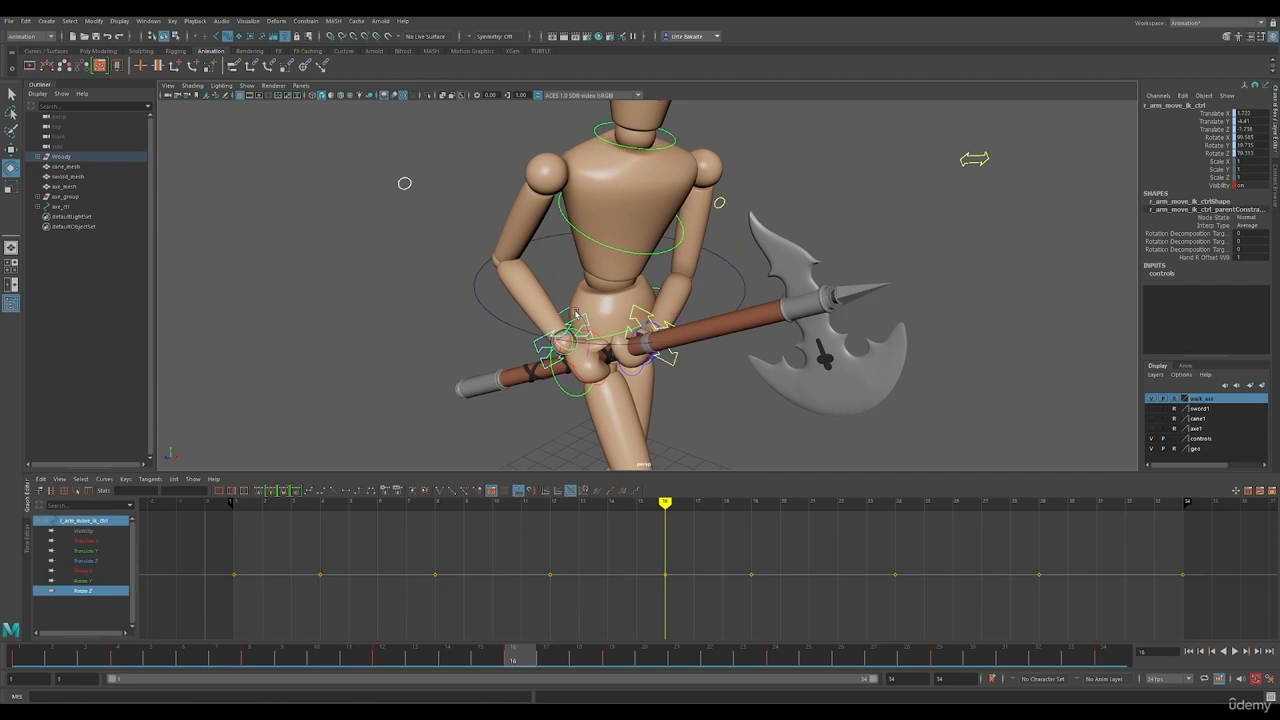
{"action": "left_click", "coordinate": [575, 313]}
{"action": "left_click", "coordinate": [680, 319]}
{"action": "scroll", "coordinate": [680, 320], "scroll_direction": "up", "scroll_amount": 4}
{"action": "left_click_drag", "start_coordinate": [680, 320], "coordinate": [688, 288], "text": "alt"}
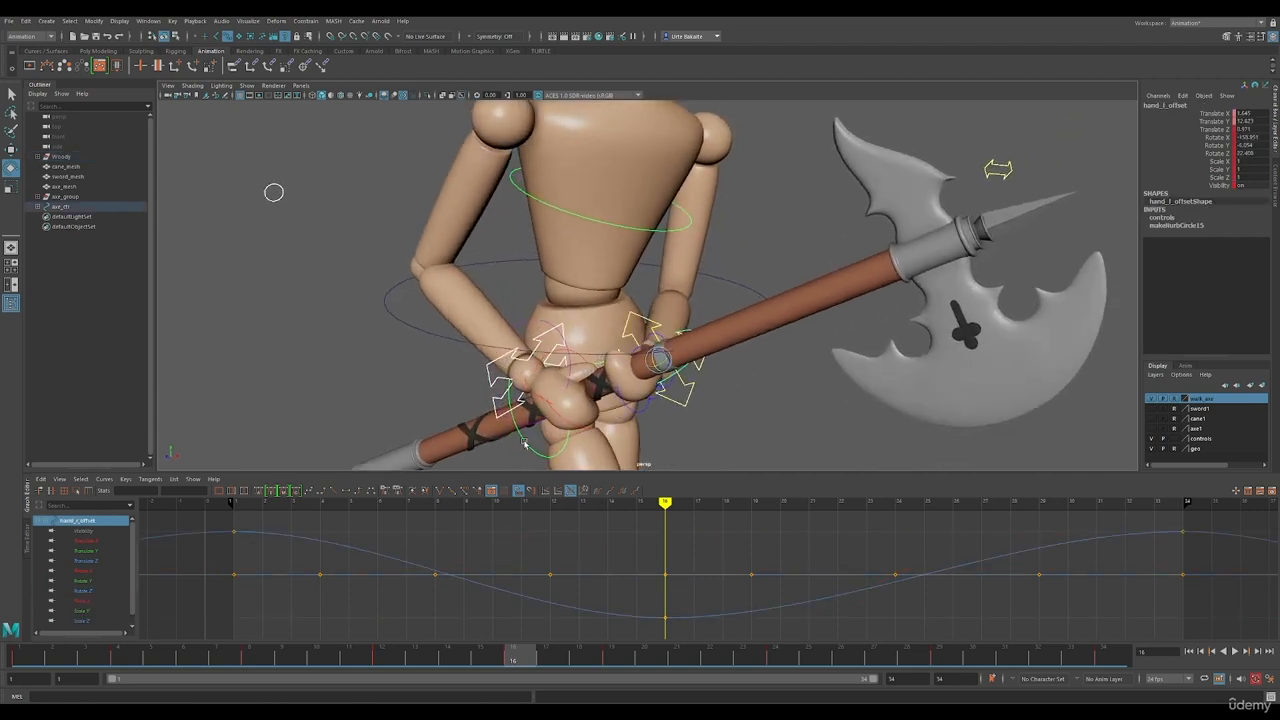
Examine the axe control's translation and rotation curves one by one, including the Rotate X keys at frames 1 and 34.
{"action": "left_click", "coordinate": [525, 442]}
{"action": "left_click", "coordinate": [86, 541]}
{"action": "left_click", "coordinate": [86, 551]}
{"action": "left_click", "coordinate": [88, 562]}
{"action": "left_click", "coordinate": [86, 572]}
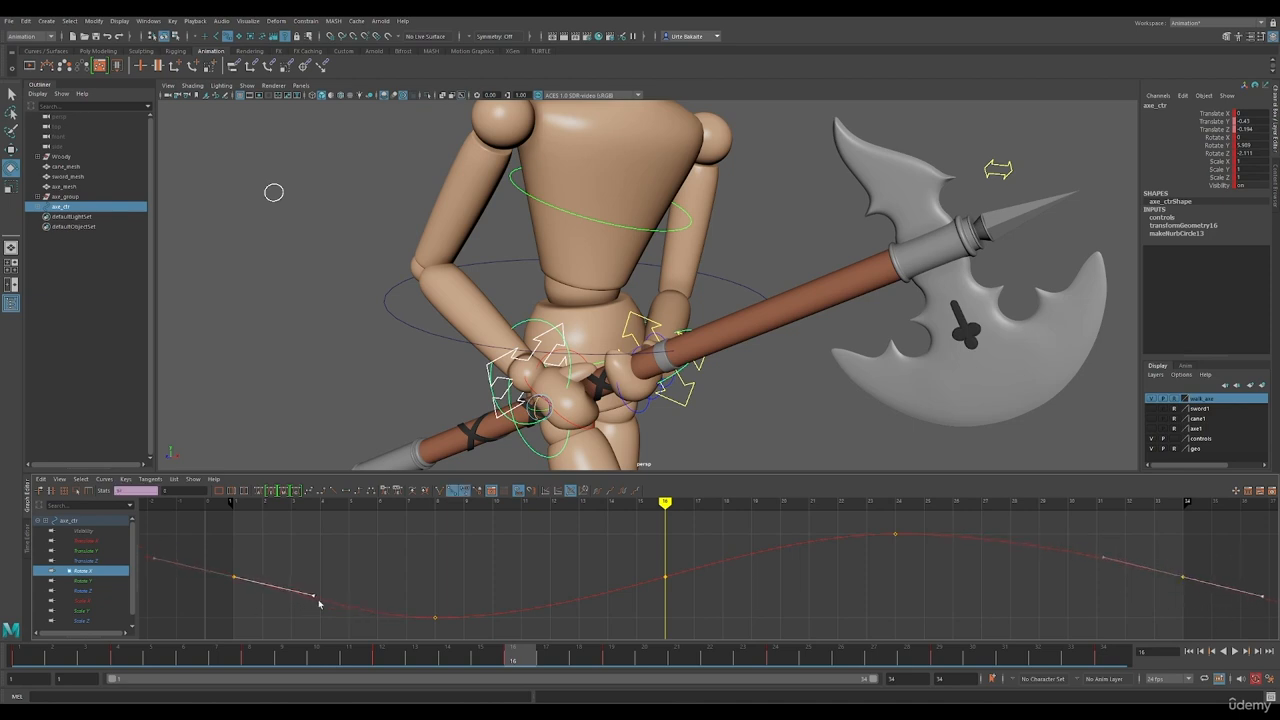
{"action": "left_click", "coordinate": [83, 580]}
{"action": "left_click", "coordinate": [83, 590]}
Inspect the curves of the hand controls around the grip, including the left lower hand's Rotate X.
{"action": "scroll", "coordinate": [600, 350], "scroll_direction": "up", "scroll_amount": 3}
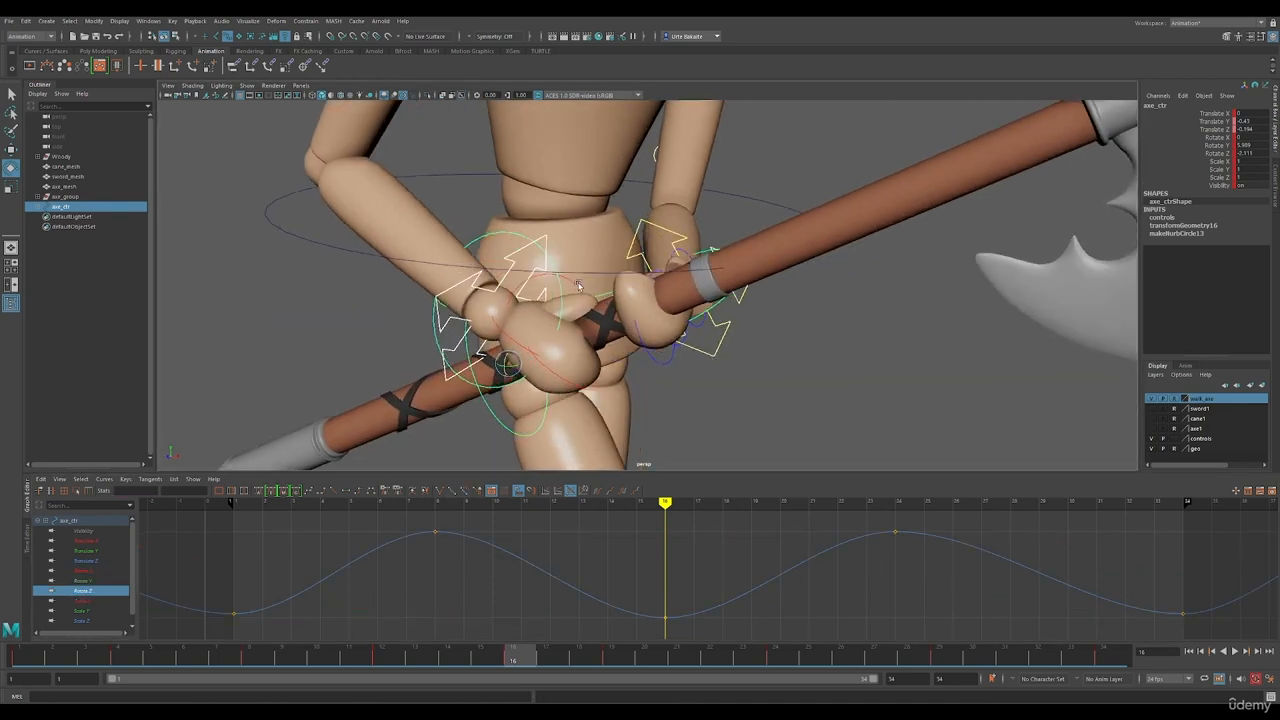
{"action": "left_click", "coordinate": [578, 287]}
{"action": "left_click", "coordinate": [642, 342]}
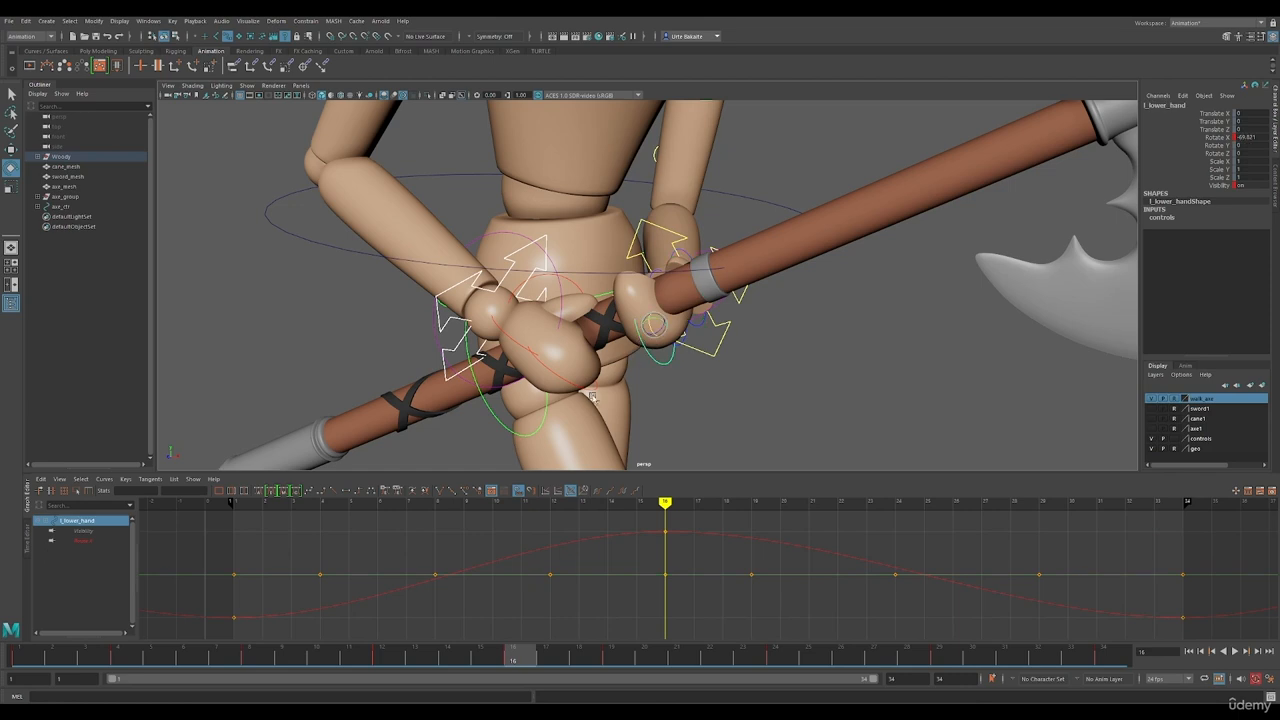
{"action": "left_click", "coordinate": [588, 391]}
Examine the hips' Rotate X, Y and Z curves, including the Rotate X key at frame 16.
{"action": "scroll", "coordinate": [766, 377], "scroll_direction": "down", "scroll_amount": 6}
{"action": "left_click_drag", "start_coordinate": [743, 354], "coordinate": [714, 166], "text": "alt"}
{"action": "left_click", "coordinate": [714, 166]}
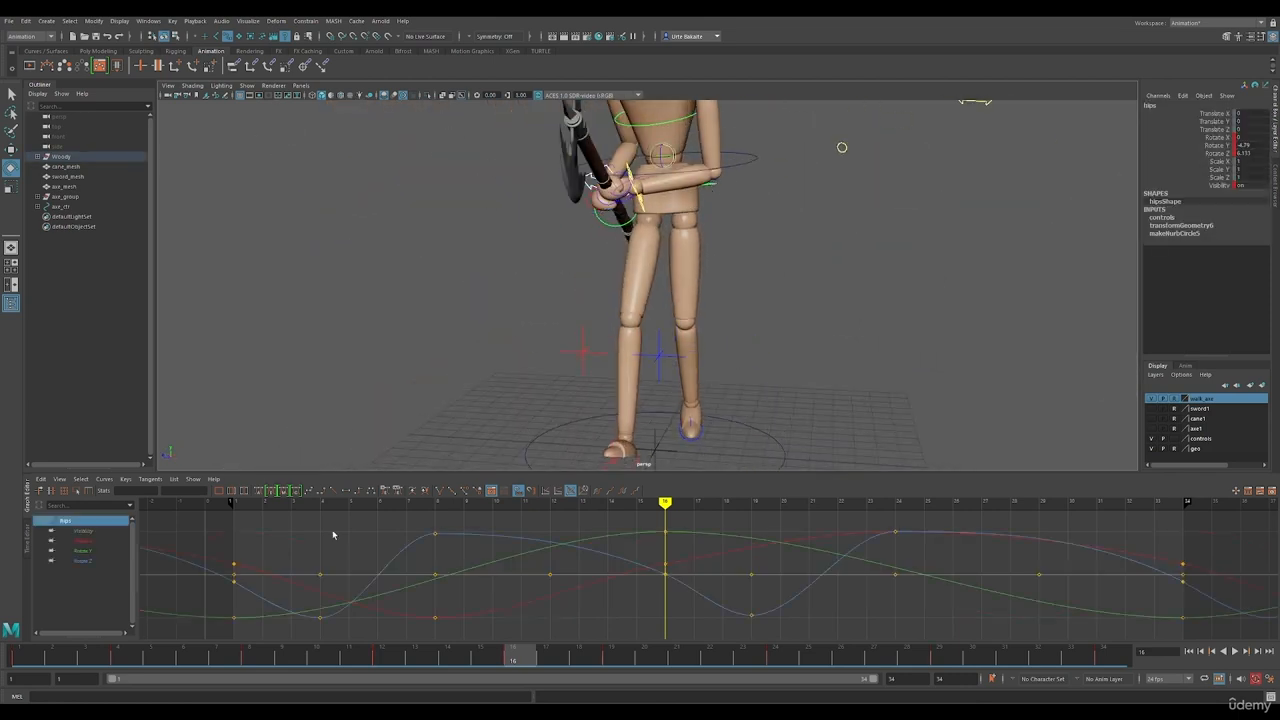
{"action": "left_click", "coordinate": [83, 541]}
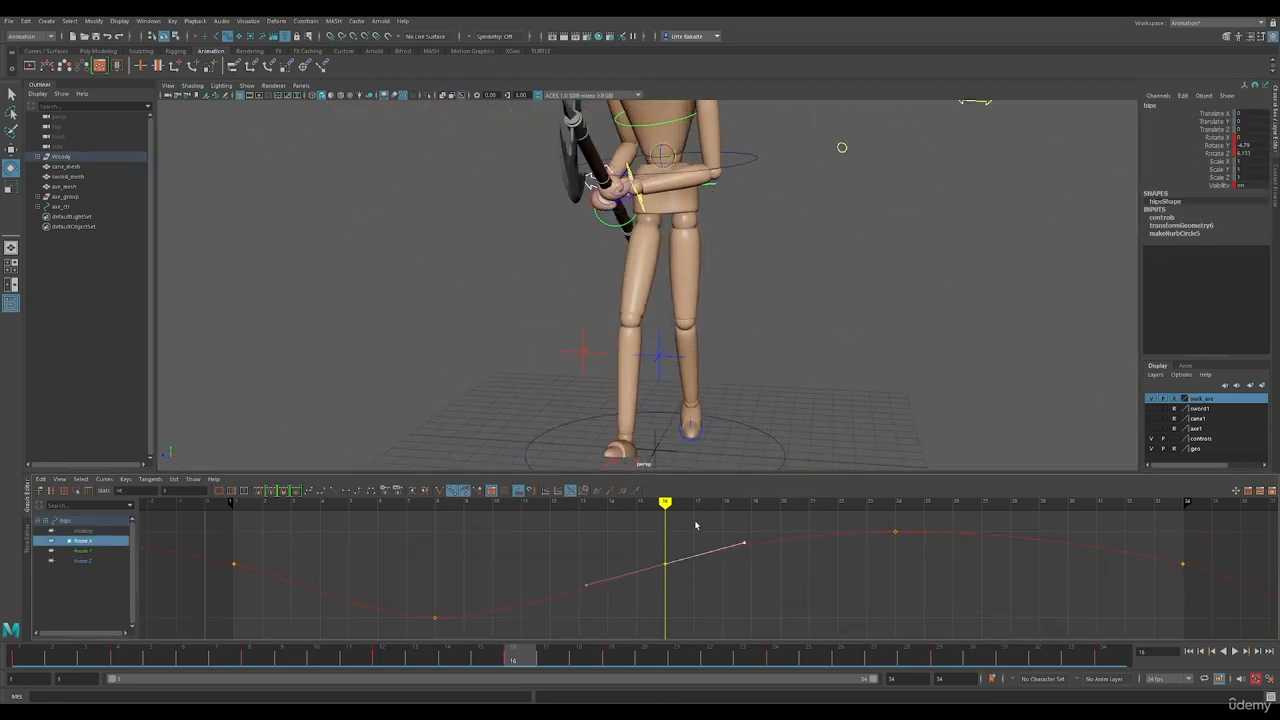
{"action": "left_click", "coordinate": [80, 551]}
{"action": "left_click", "coordinate": [83, 560]}
Check the foot and toe controls' curves, including the right toes' Rotate Z key at frame 16.
{"action": "left_click_drag", "start_coordinate": [731, 289], "coordinate": [686, 454], "text": "alt"}
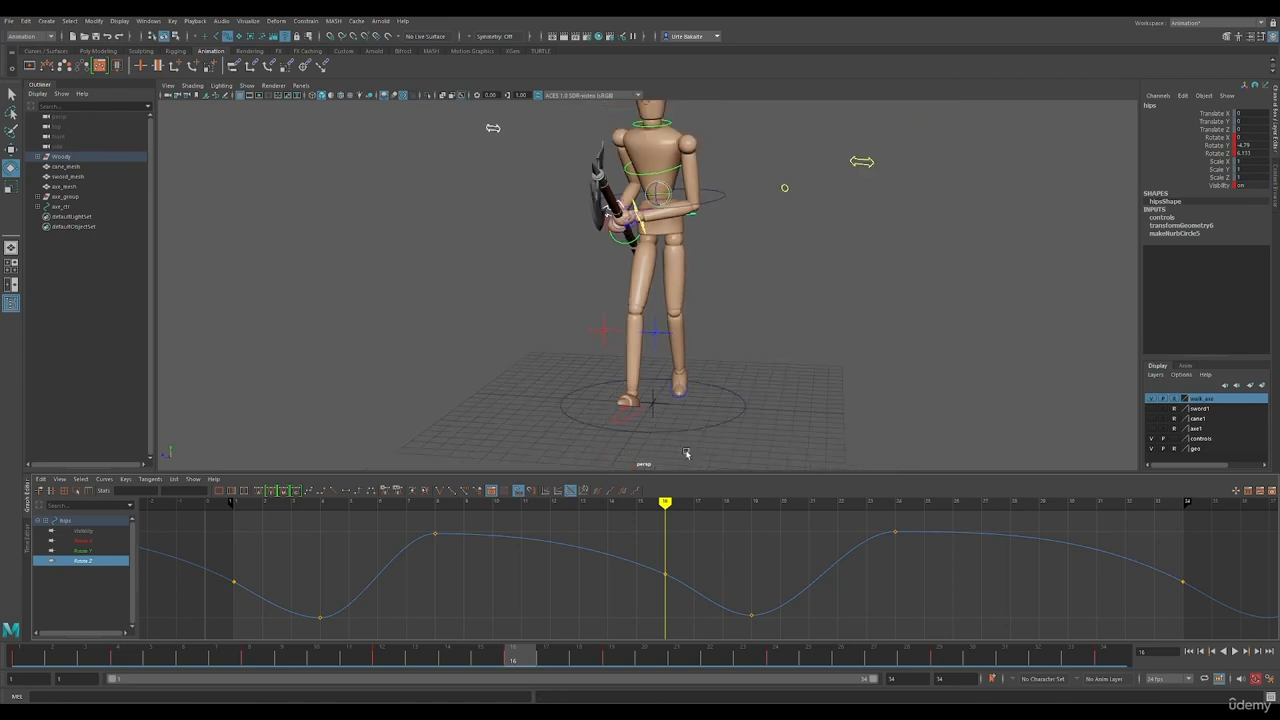
{"action": "scroll", "coordinate": [686, 454], "scroll_direction": "up", "scroll_amount": 5}
{"action": "middle_click_drag", "start_coordinate": [686, 454], "coordinate": [708, 329], "text": "alt"}
{"action": "left_click", "coordinate": [704, 367]}
{"action": "left_click", "coordinate": [747, 359]}
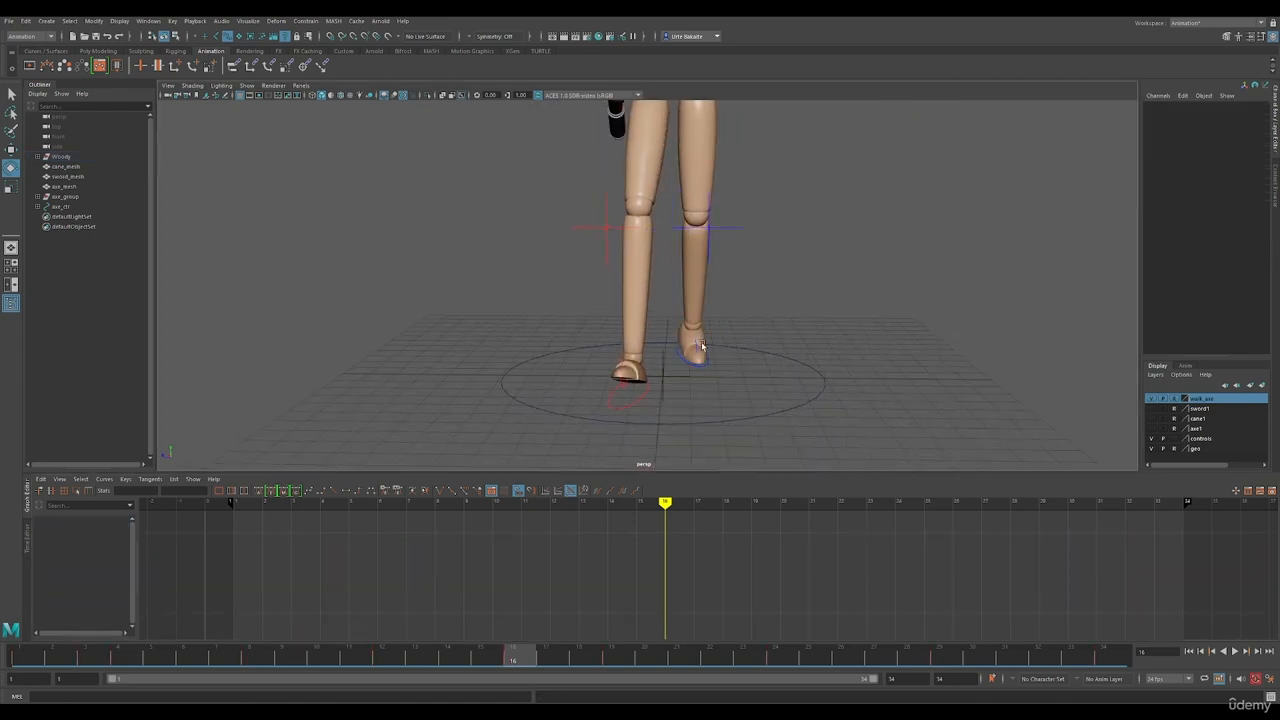
{"action": "left_click", "coordinate": [703, 353]}
{"action": "left_click", "coordinate": [626, 364]}
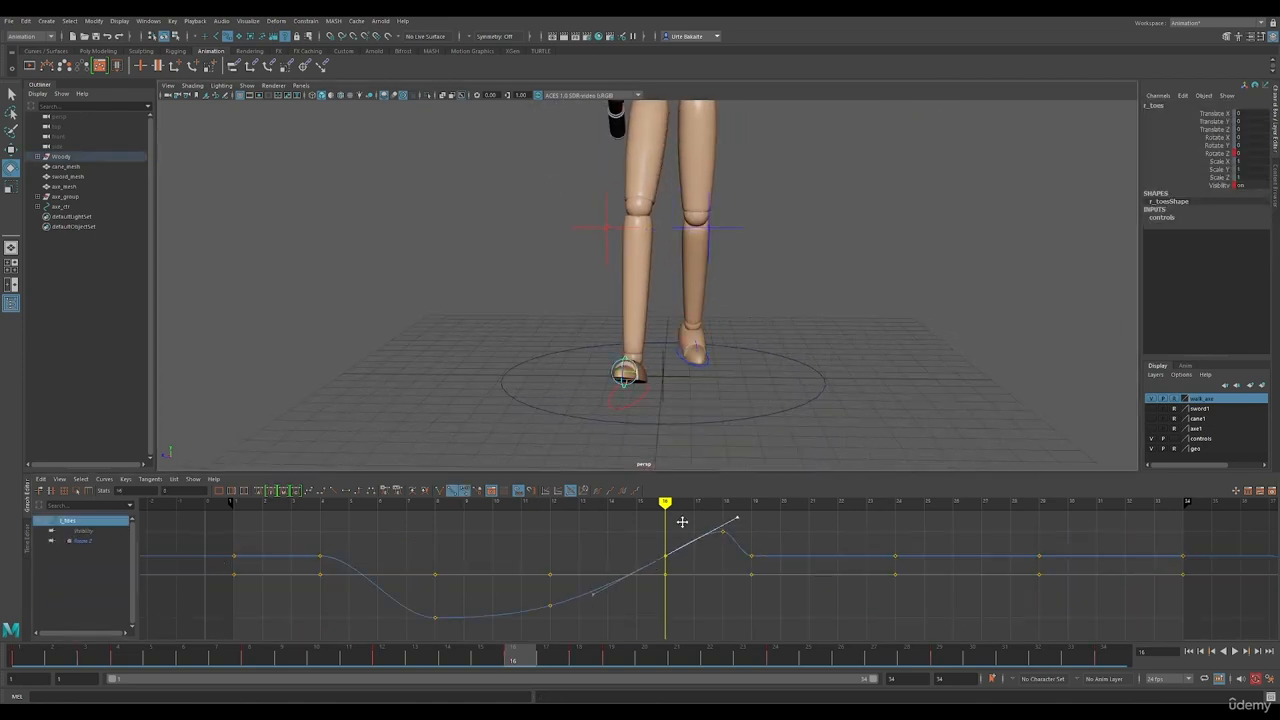
{"action": "left_click", "coordinate": [757, 372]}
Collapse the Graph Editor to enlarge the perspective view and play the whole walk.
{"action": "scroll", "coordinate": [677, 261], "scroll_direction": "down", "scroll_amount": 6}
{"action": "middle_click_drag", "start_coordinate": [677, 261], "coordinate": [682, 345], "text": "alt"}
{"action": "left_click_drag", "start_coordinate": [682, 345], "coordinate": [748, 325], "text": "alt"}
{"action": "left_click_drag", "start_coordinate": [715, 472], "coordinate": [700, 620]}
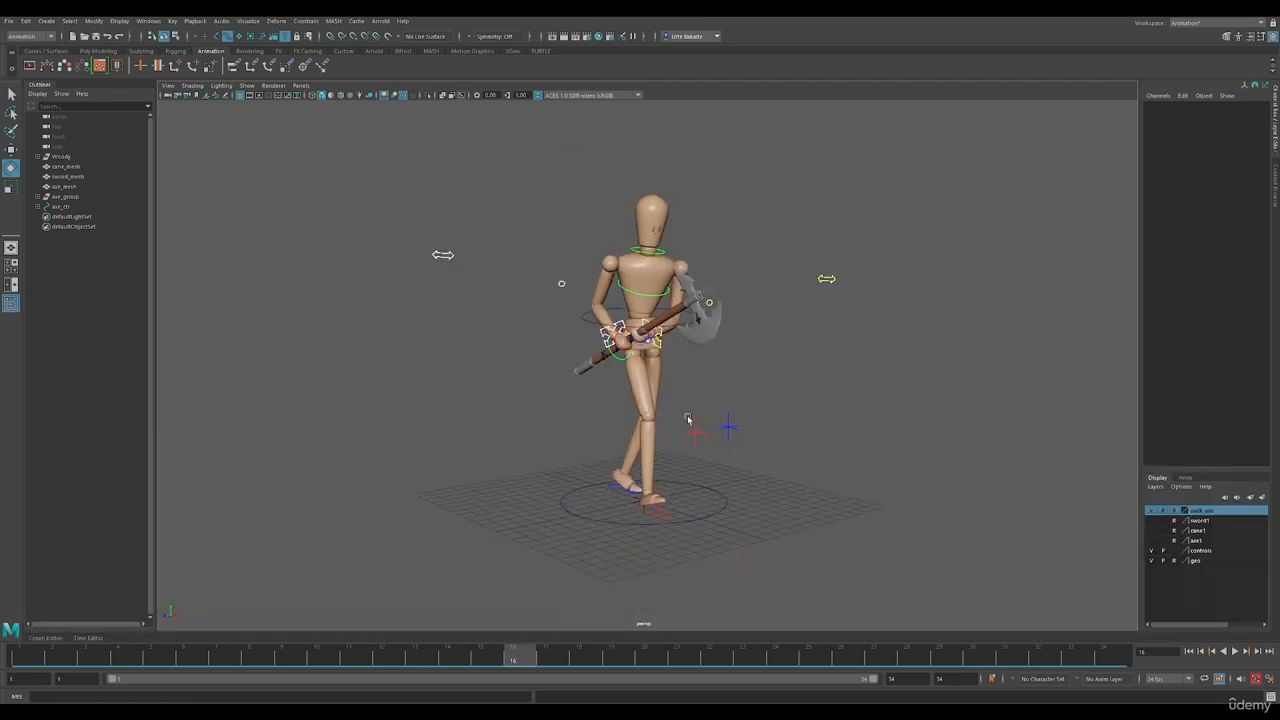
{"action": "scroll", "coordinate": [713, 415], "scroll_direction": "up", "scroll_amount": 4}
{"action": "left_click", "coordinate": [1233, 651]}
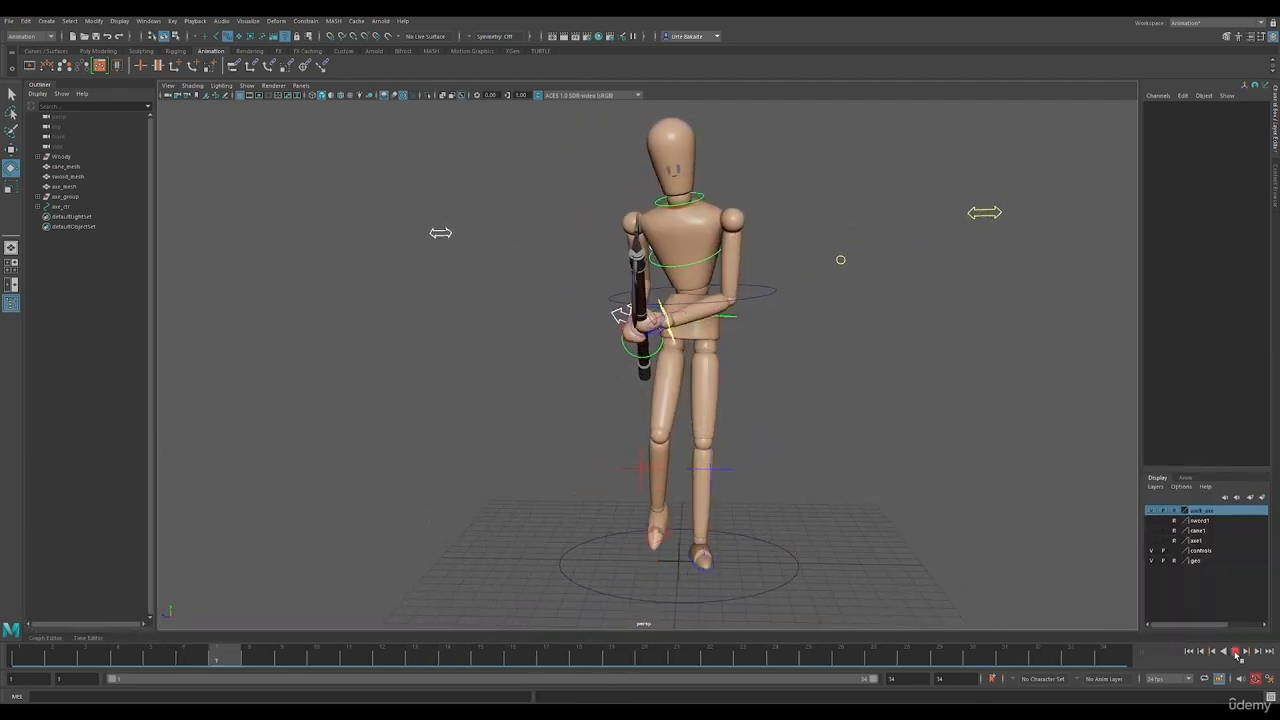
{"action": "left_click", "coordinate": [1235, 653]}
Lower the chest's Rotate Y keys at frames 1 and 34, and play the walk.
{"action": "left_click", "coordinate": [651, 271]}
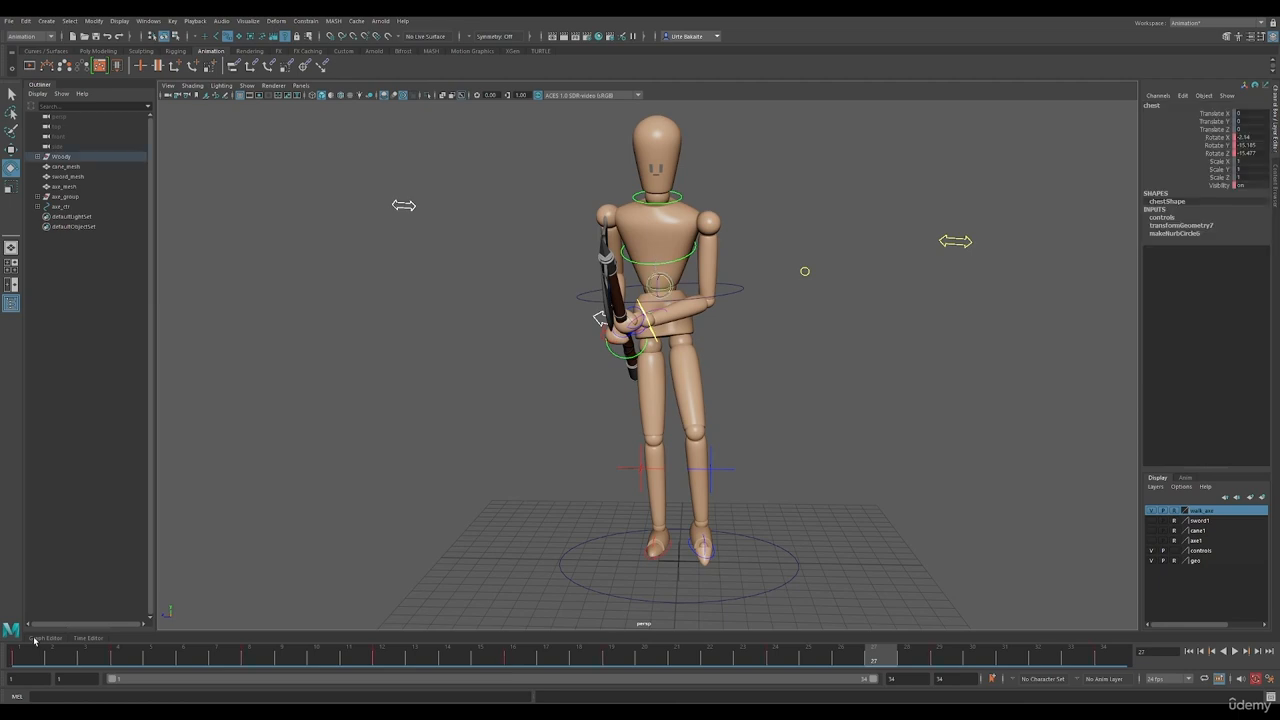
{"action": "left_click", "coordinate": [36, 638]}
{"action": "left_click", "coordinate": [81, 550]}
{"action": "left_click_drag", "start_coordinate": [981, 503], "coordinate": [1184, 508]}
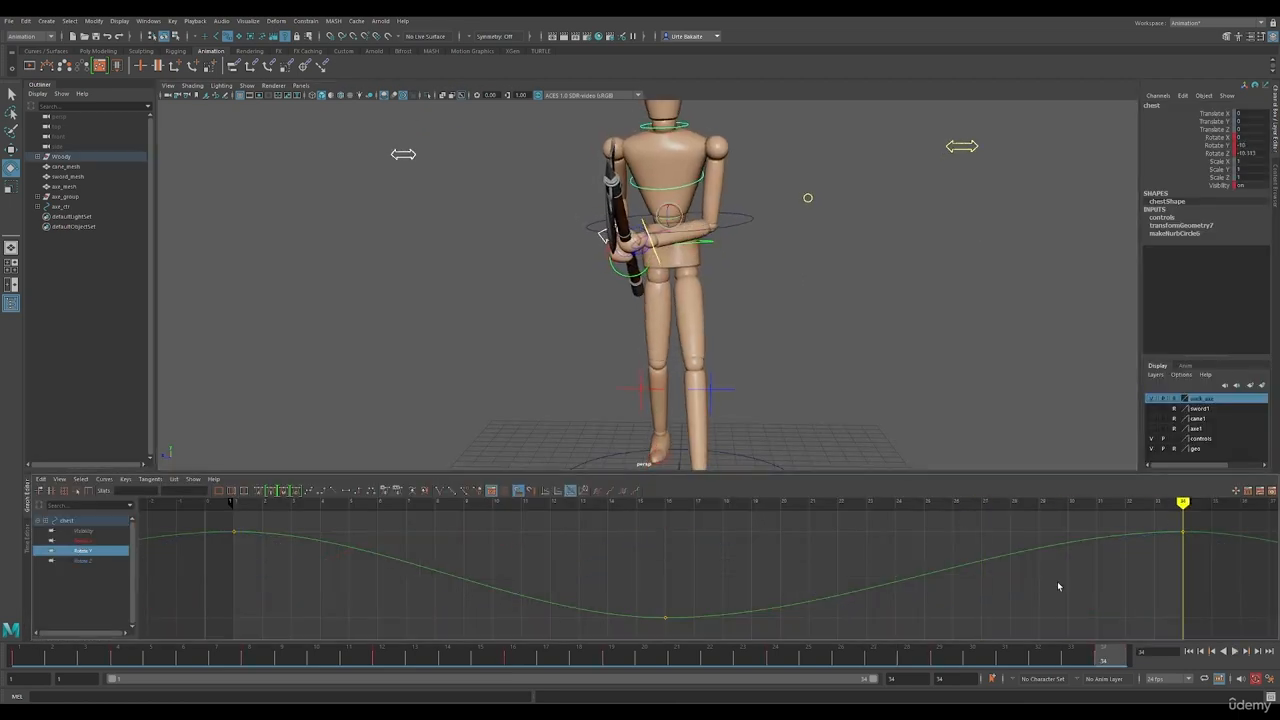
{"action": "scroll", "coordinate": [1057, 581], "scroll_direction": "down", "scroll_amount": 4}
{"action": "scroll", "coordinate": [798, 258], "scroll_direction": "down", "scroll_amount": 2}
{"action": "left_click_drag", "start_coordinate": [381, 528], "coordinate": [1060, 557]}
{"action": "middle_click_drag", "start_coordinate": [926, 521], "coordinate": [922, 546], "text": "shift"}
{"action": "left_click", "coordinate": [1236, 653]}
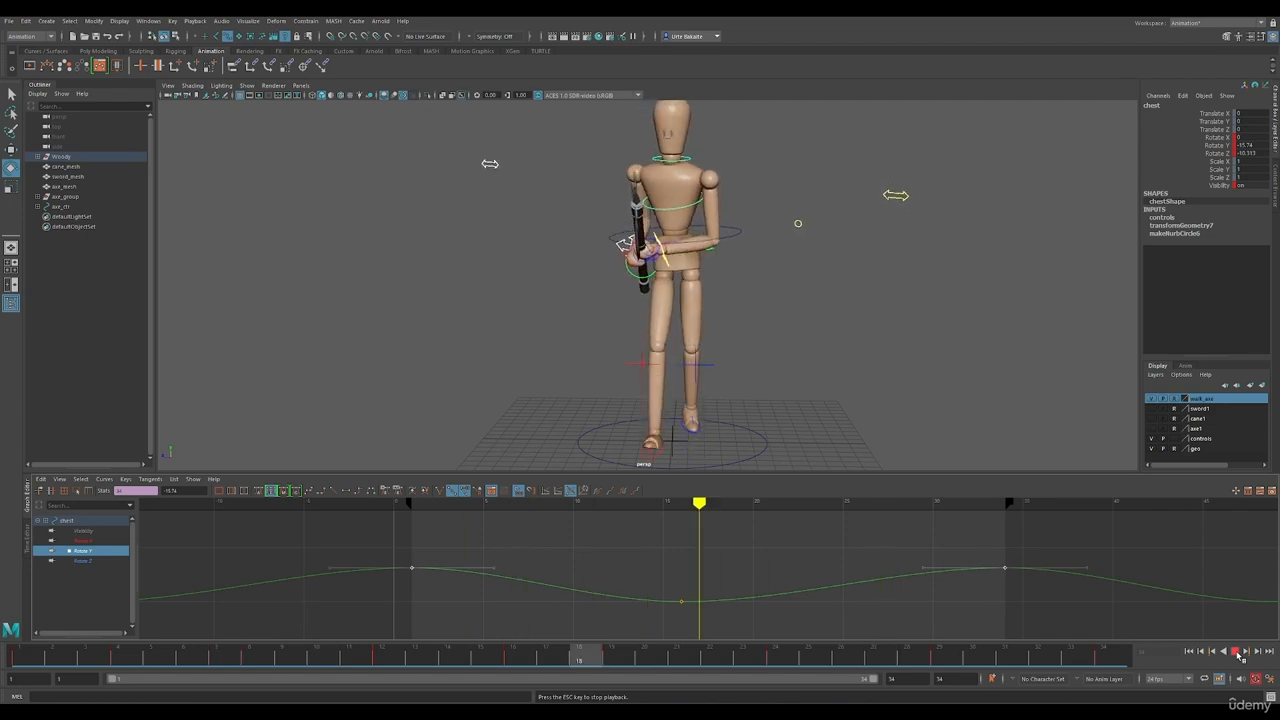
{"action": "left_click", "coordinate": [1238, 655]}
Try raising the waist's Translate Z keys at frames 8 and 16 slightly.
{"action": "left_click_drag", "start_coordinate": [794, 294], "coordinate": [795, 311], "text": "alt"}
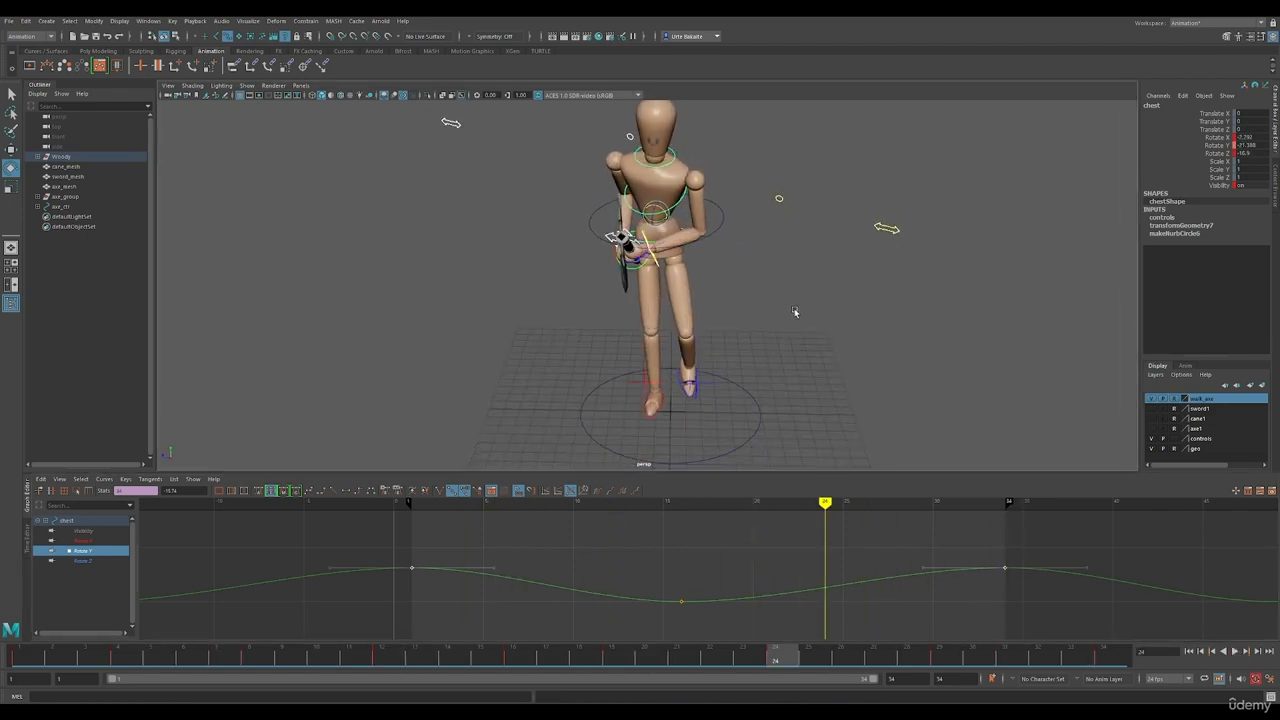
{"action": "left_click", "coordinate": [720, 229]}
{"action": "left_click_drag", "start_coordinate": [720, 229], "coordinate": [721, 212], "text": "alt"}
{"action": "left_click", "coordinate": [88, 561]}
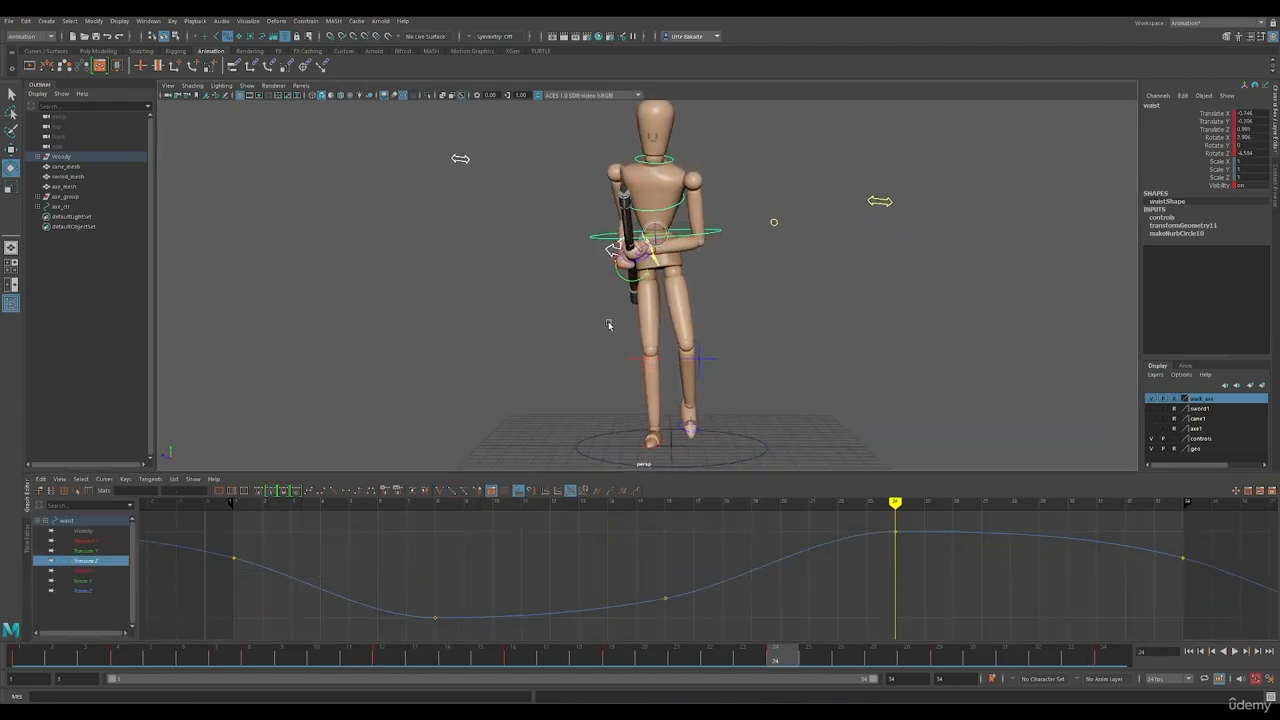
{"action": "left_click_drag", "start_coordinate": [894, 504], "coordinate": [444, 562]}
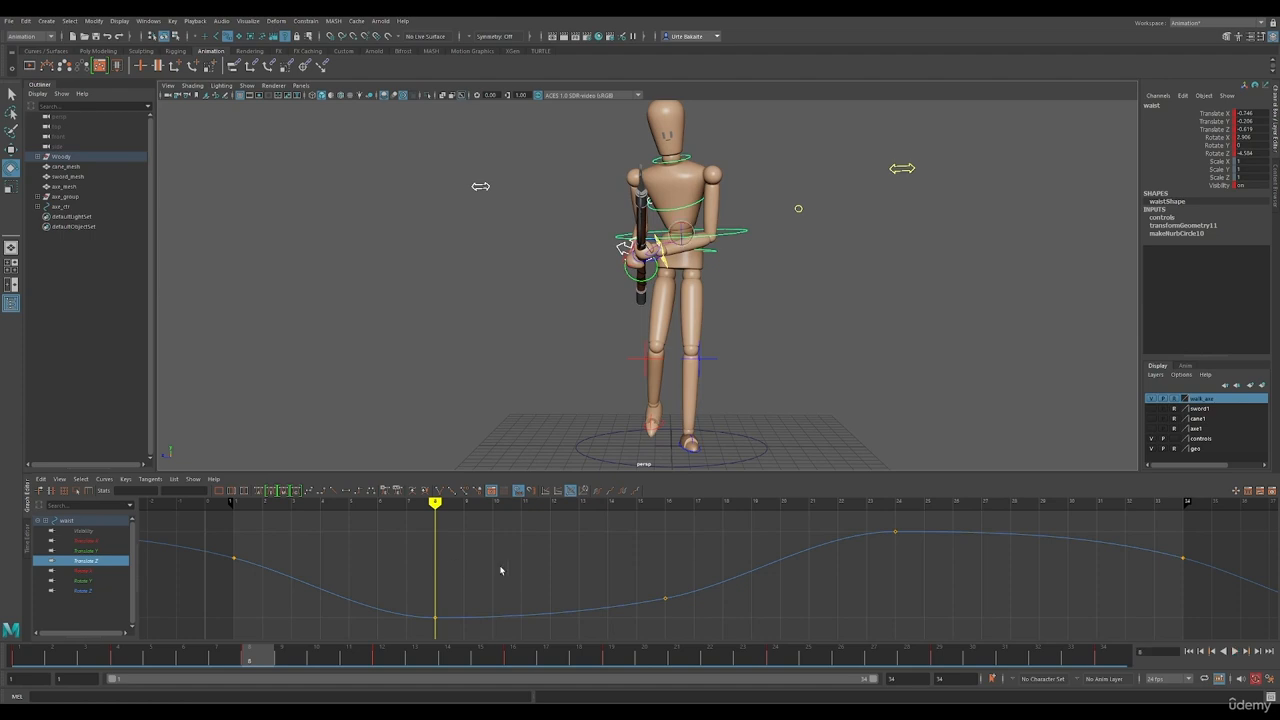
{"action": "left_click_drag", "start_coordinate": [355, 588], "coordinate": [690, 632]}
{"action": "middle_click_drag", "start_coordinate": [646, 576], "coordinate": [645, 568], "text": "shift"}
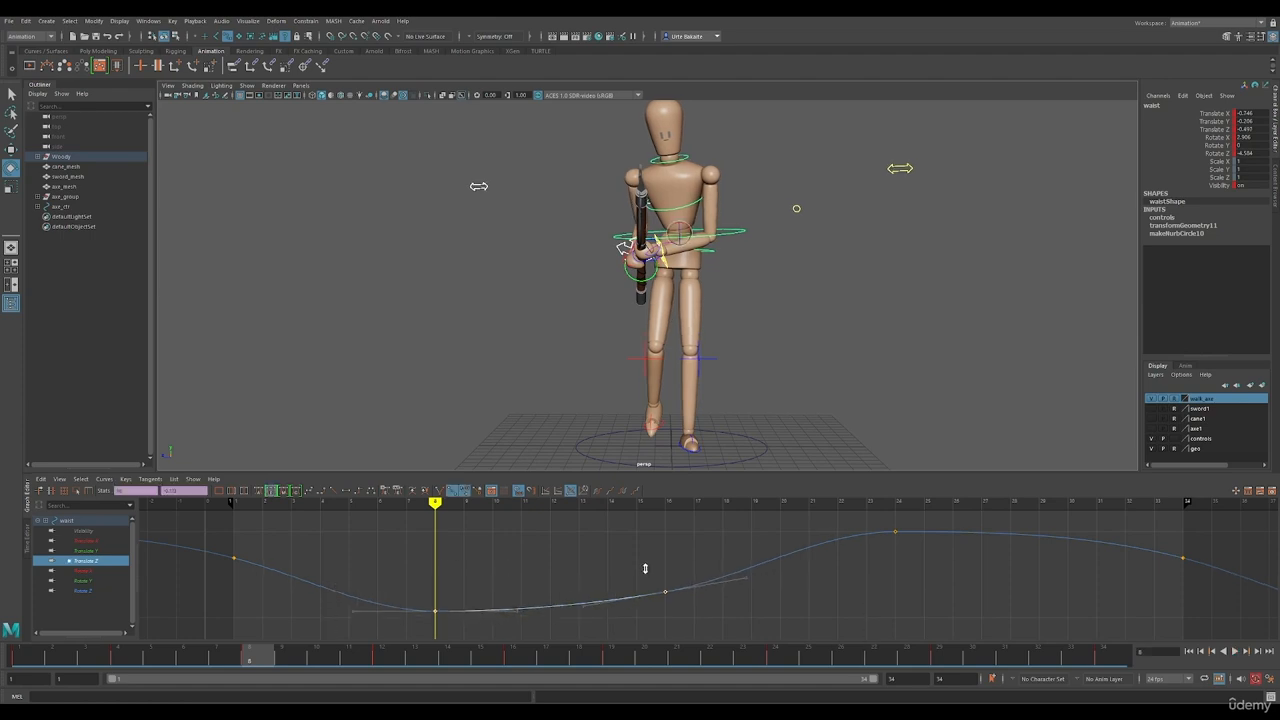
Play the walk in the enlarged viewport, end the playback range at frame 33, and hide the controls layer.
{"action": "left_click", "coordinate": [1235, 651]}
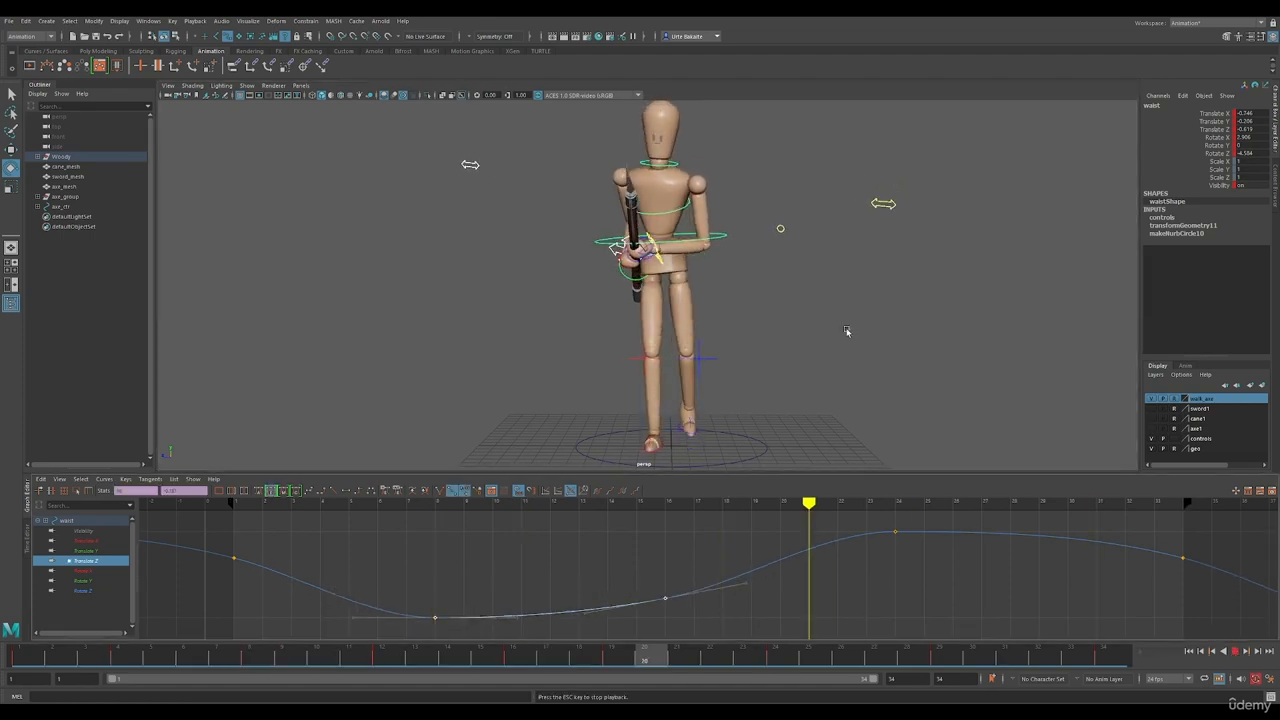
{"action": "key", "text": "space"}
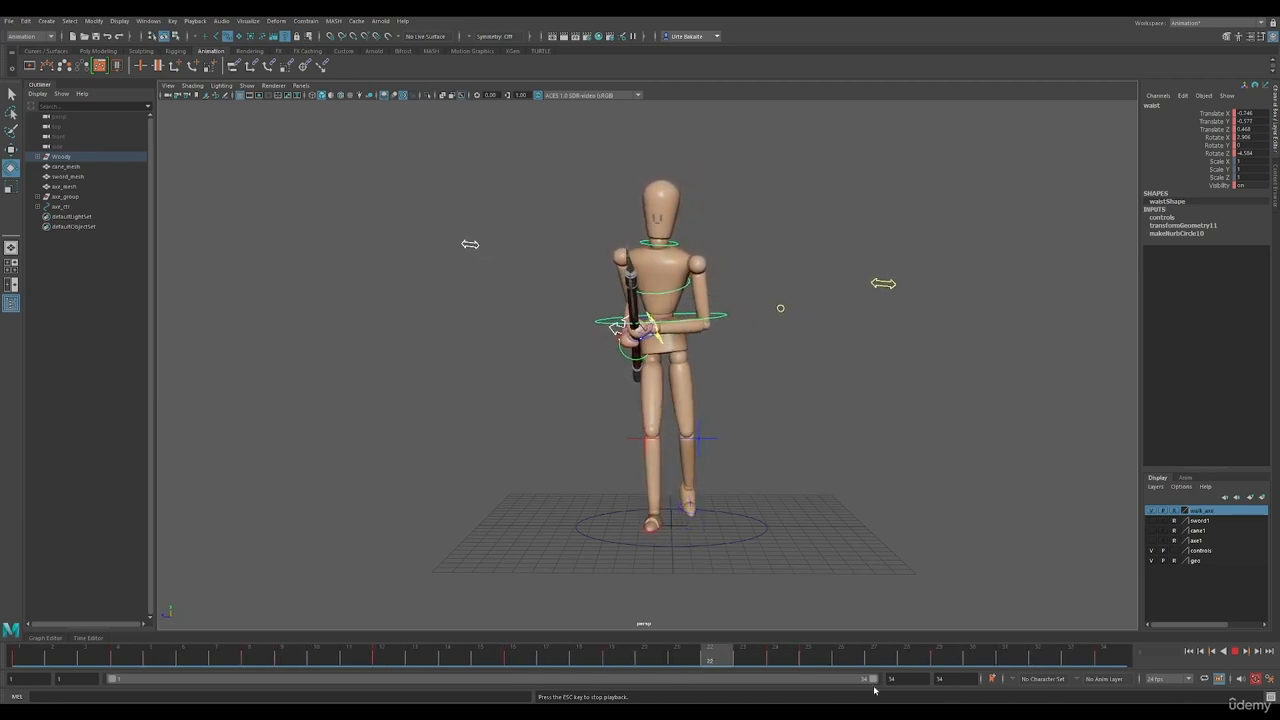
{"action": "left_click_drag", "start_coordinate": [873, 681], "coordinate": [861, 681]}
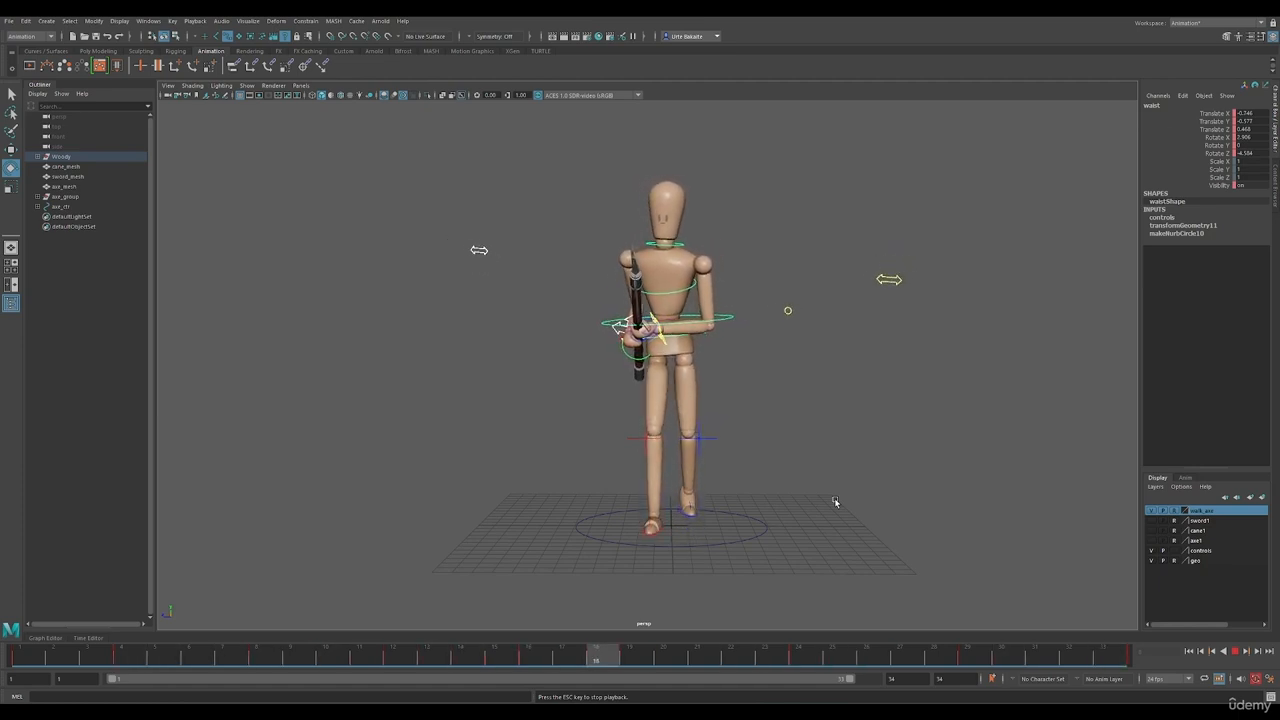
{"action": "left_click", "coordinate": [1151, 550]}
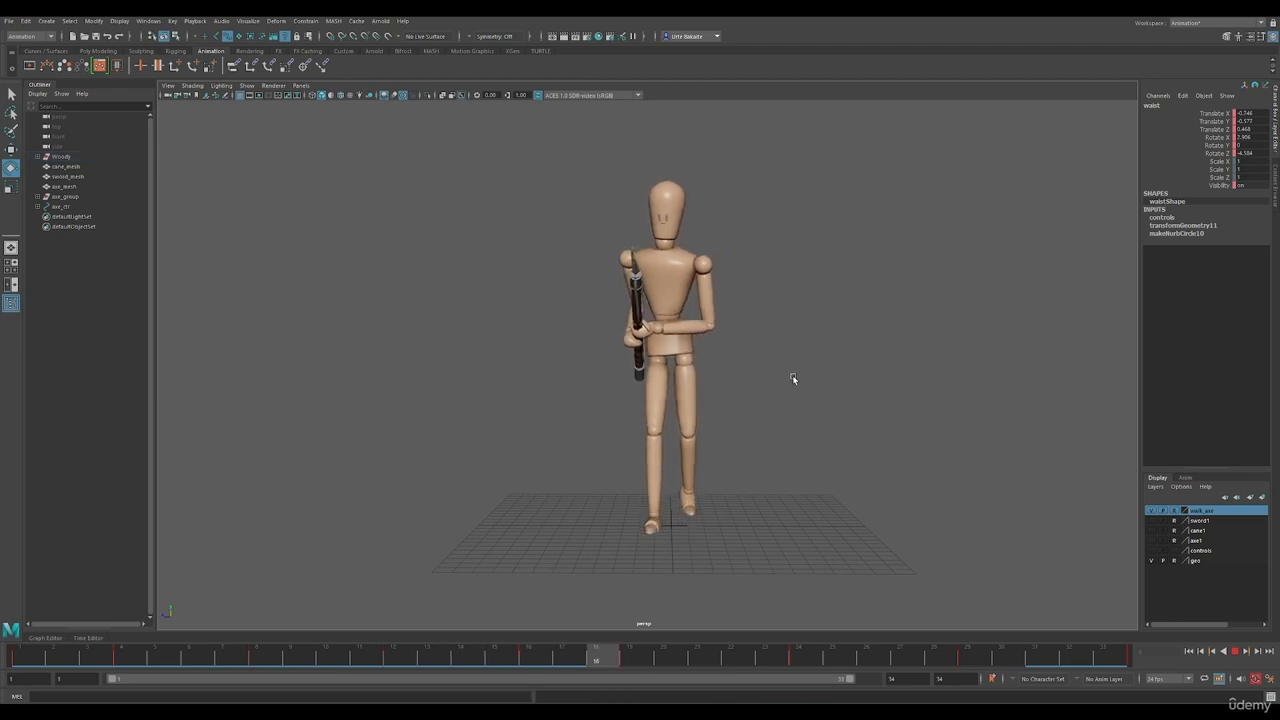